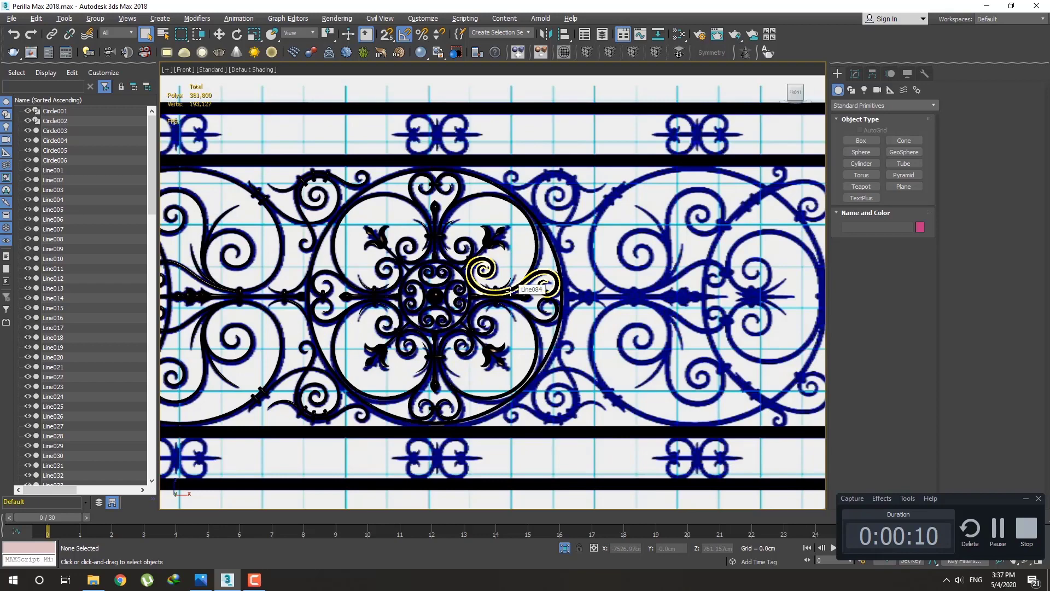
pyautogui.scroll(-2, 511, 290)
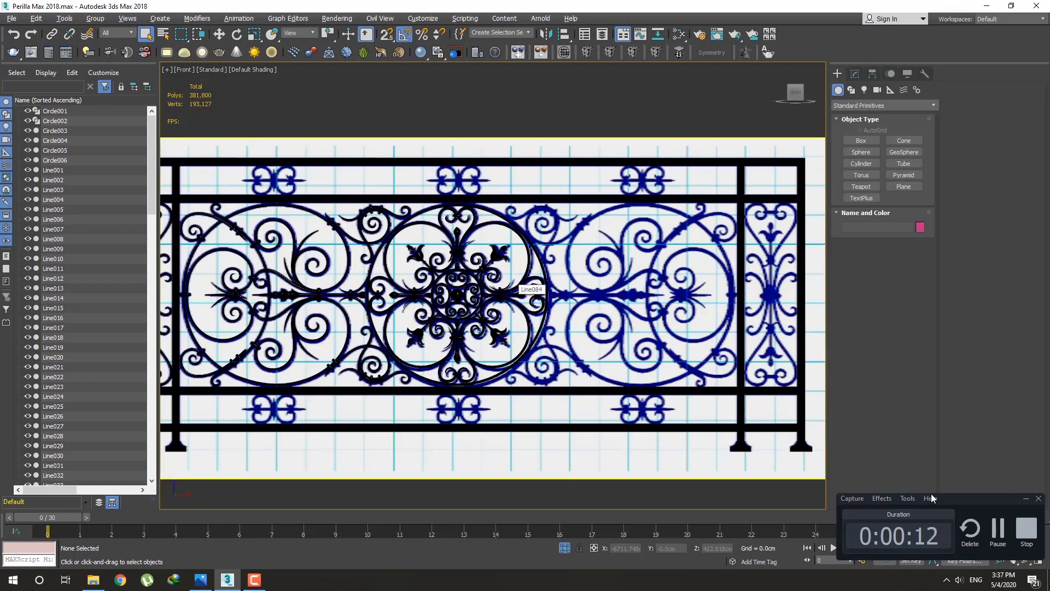
pyautogui.scroll(-3, 439, 253)
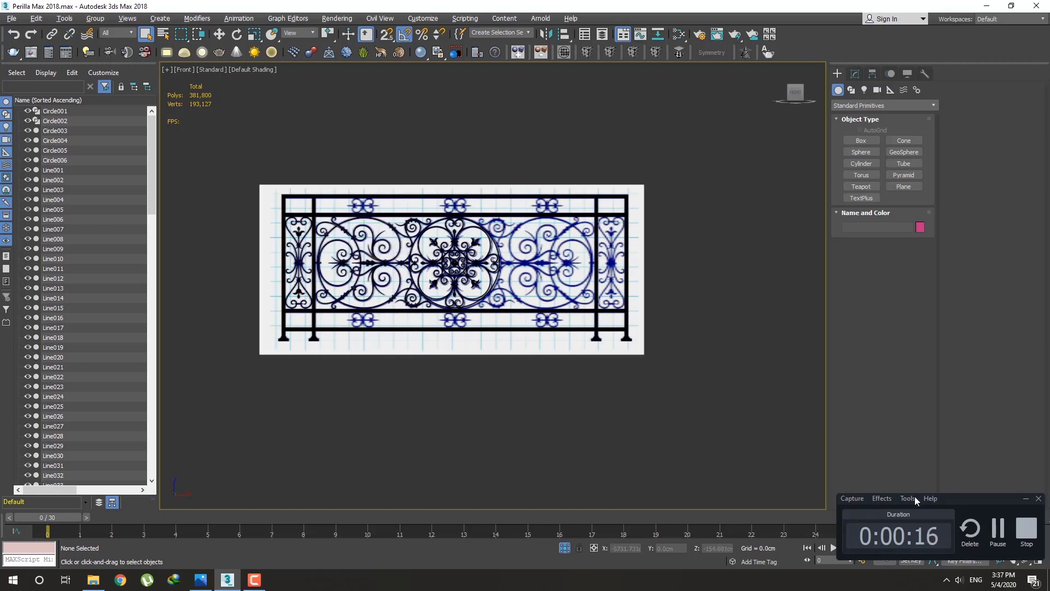
pyautogui.click(996, 534)
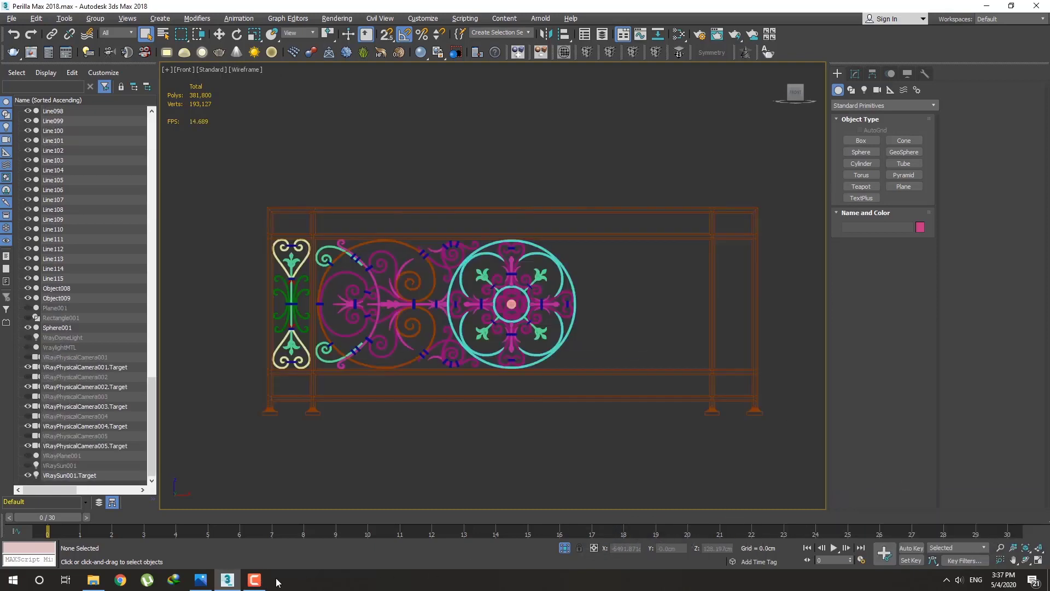
pyautogui.click(254, 580)
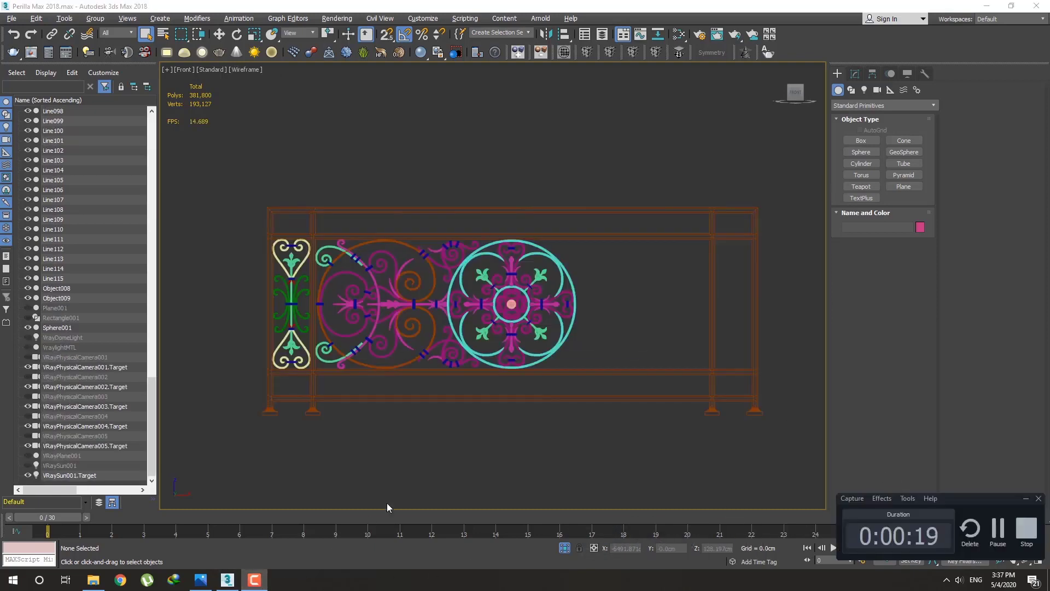
# Step: Show the railing shaded and copy the scrollwork panel beside the medallion along X into the empty bay on its other side
pyautogui.press('F3')
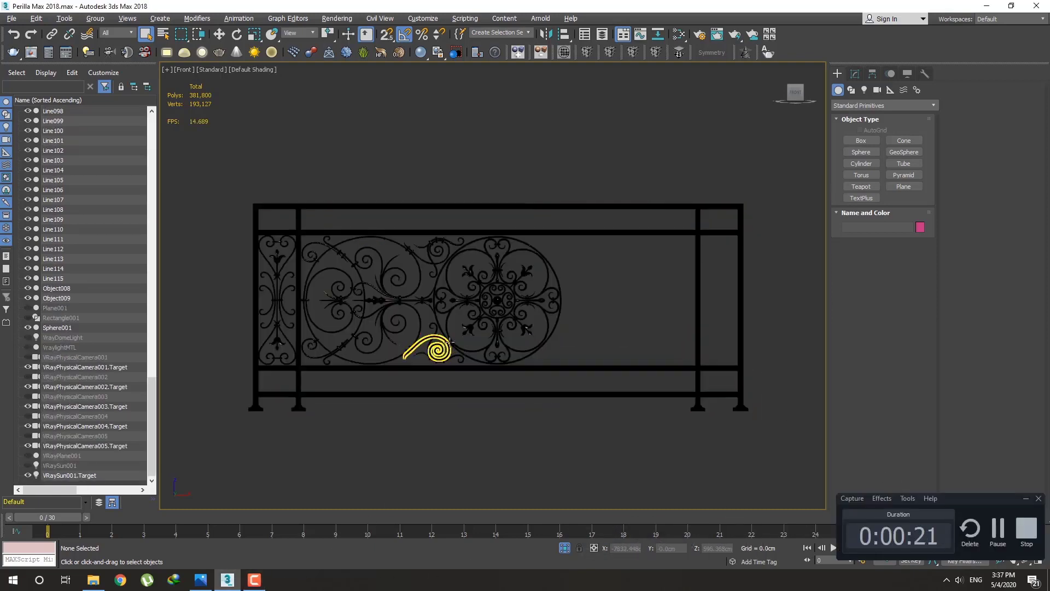
pyautogui.scroll(2, 327, 319)
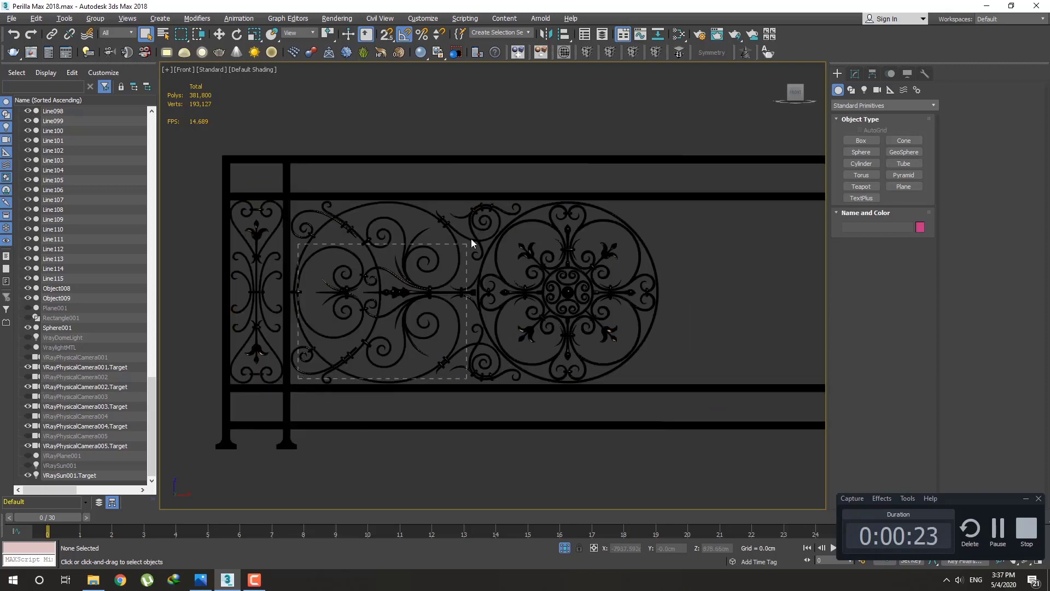
pyautogui.moveTo(480, 217); pyautogui.dragTo(479, 219)
pyautogui.keyDown('alt'); pyautogui.click(579, 348); pyautogui.keyUp('alt')
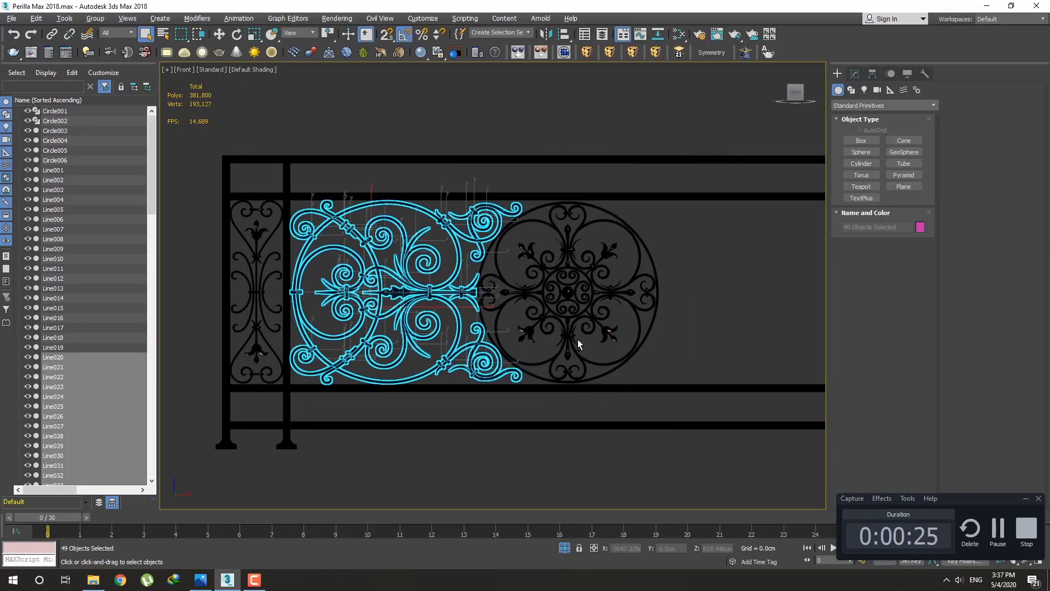
pyautogui.scroll(2, 578, 339)
pyautogui.press('w')
pyautogui.scroll(-4, 456, 338)
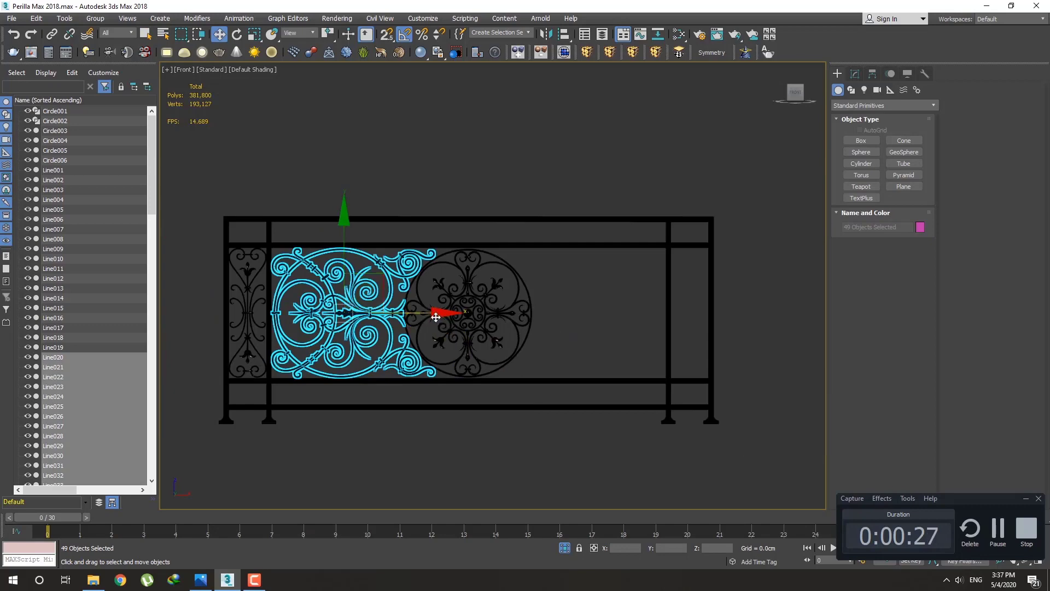
pyautogui.keyDown('shift'); pyautogui.moveTo(434, 316); pyautogui.dragTo(636, 313); pyautogui.keyUp('shift')
pyautogui.click(526, 337)
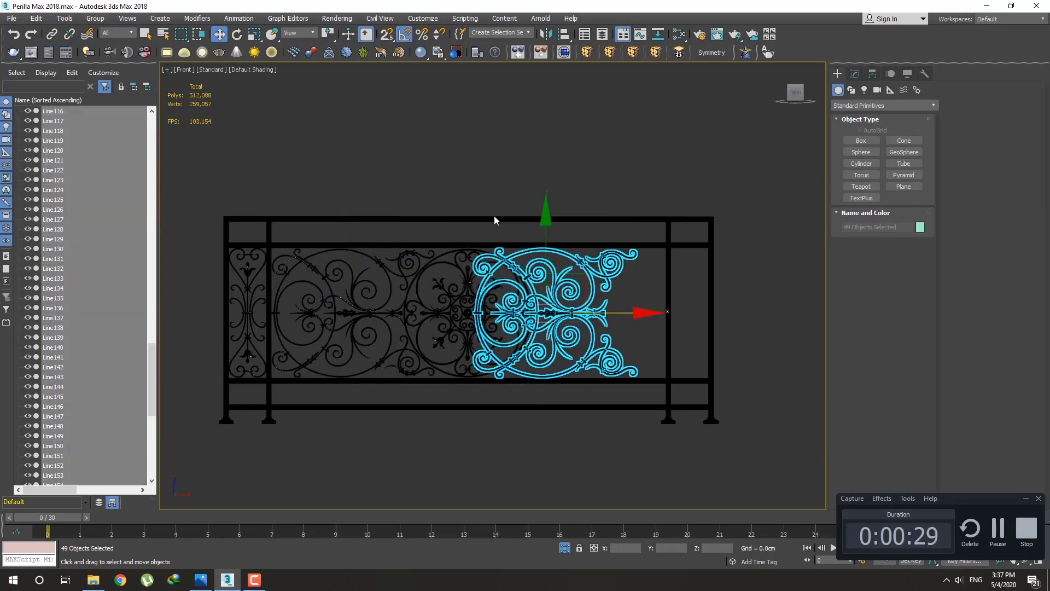
# Step: Mirror the copied scrollwork across the X axis without cloning and move it along X until it meets the central medallion
pyautogui.click(545, 34)
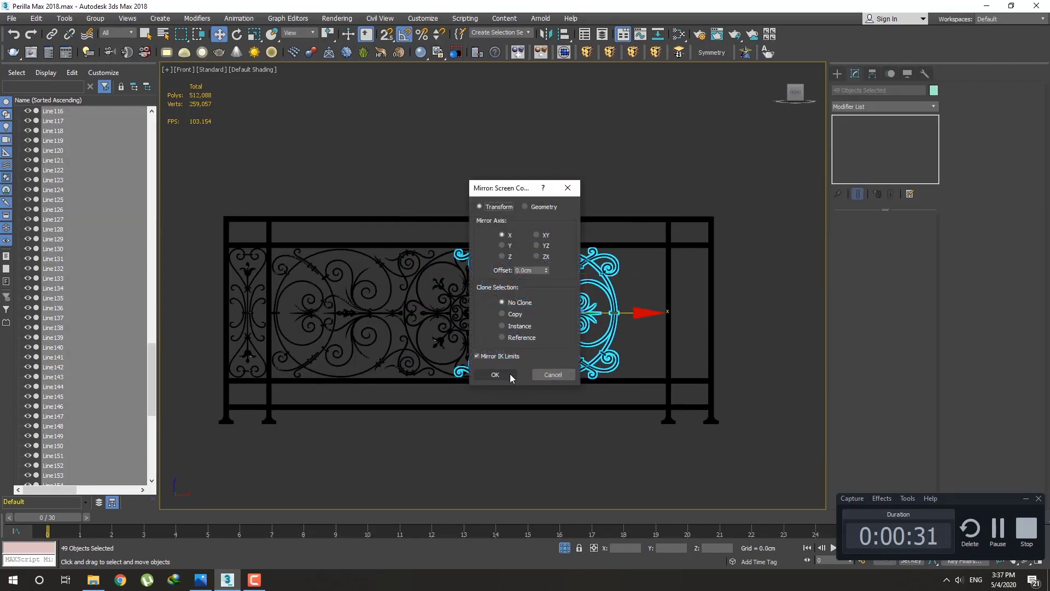
pyautogui.click(495, 376)
pyautogui.scroll(2, 567, 293)
pyautogui.scroll(4, 567, 293)
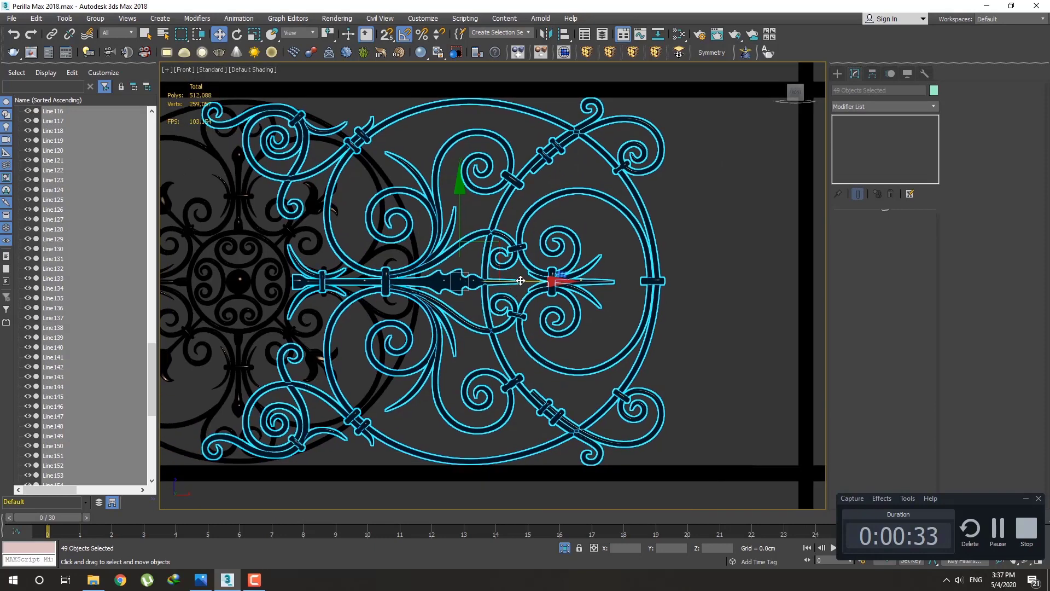
pyautogui.moveTo(520, 281); pyautogui.dragTo(606, 298, button='middle')
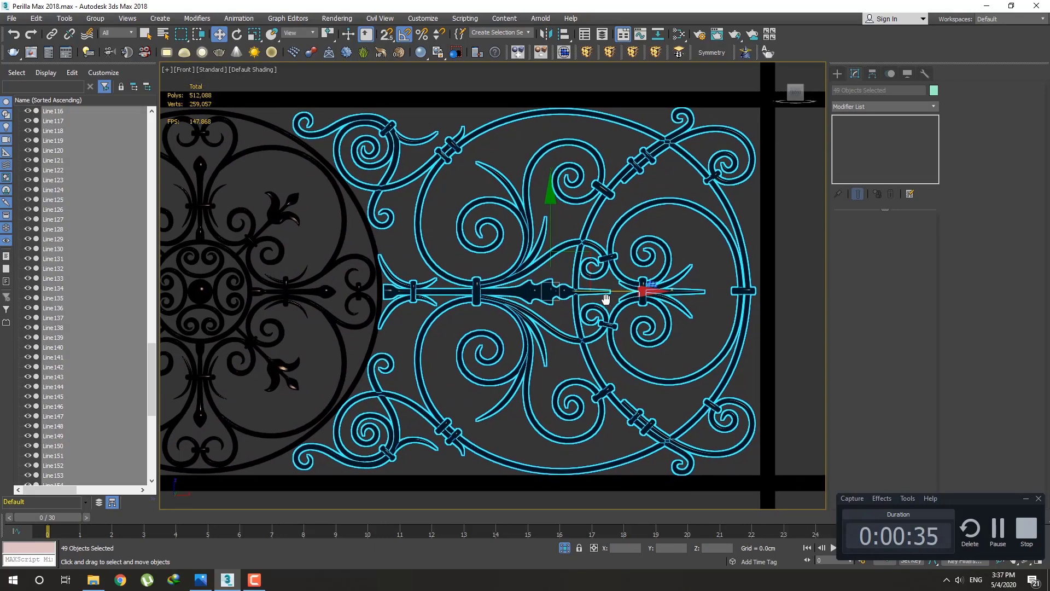
pyautogui.scroll(-4, 606, 305)
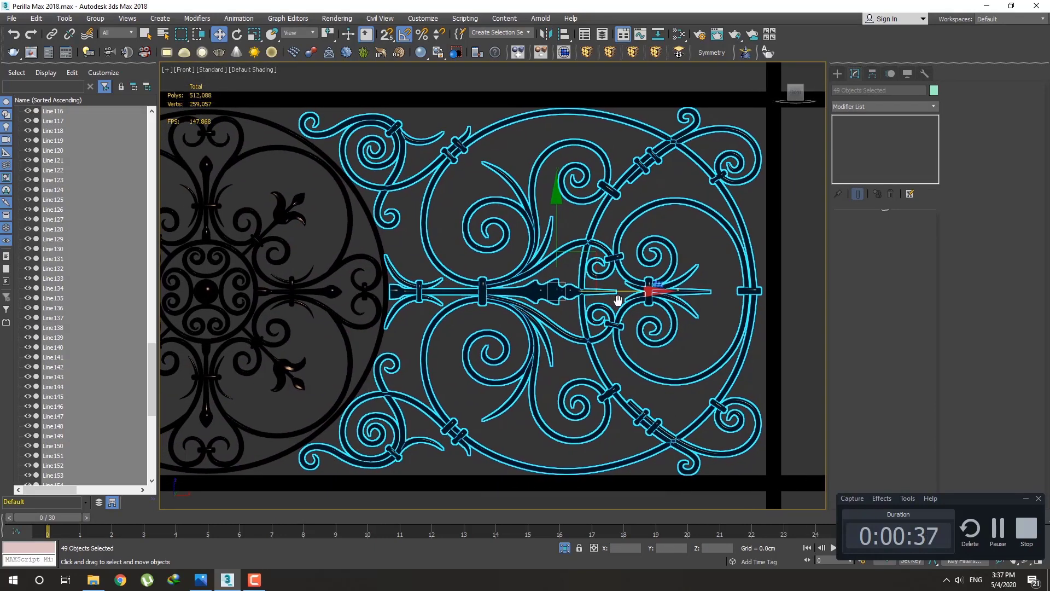
pyautogui.scroll(5, 664, 322)
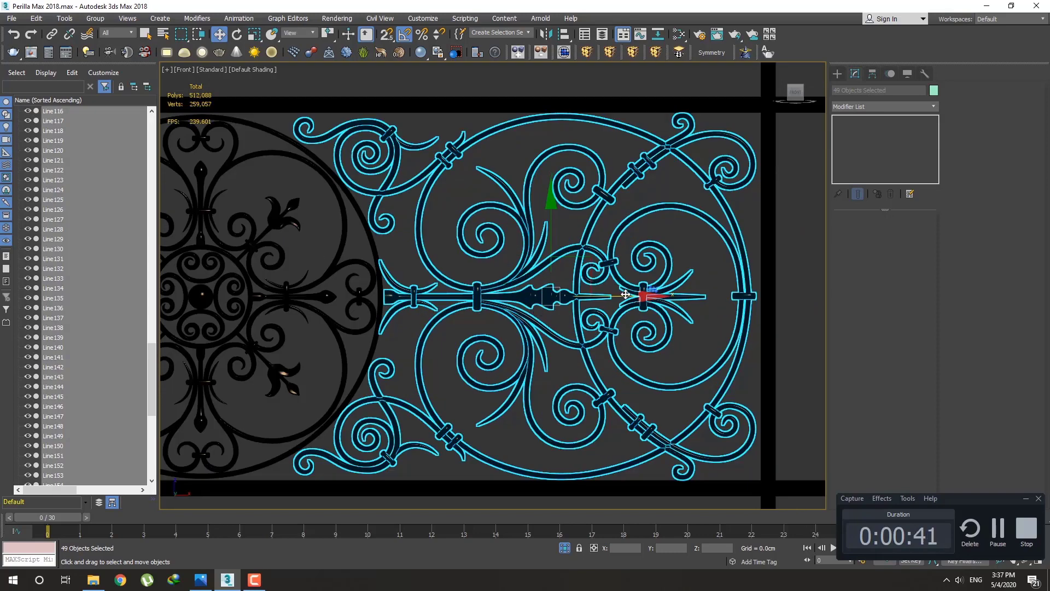
pyautogui.scroll(-6, 592, 303)
pyautogui.scroll(3, 542, 313)
pyautogui.press('q')
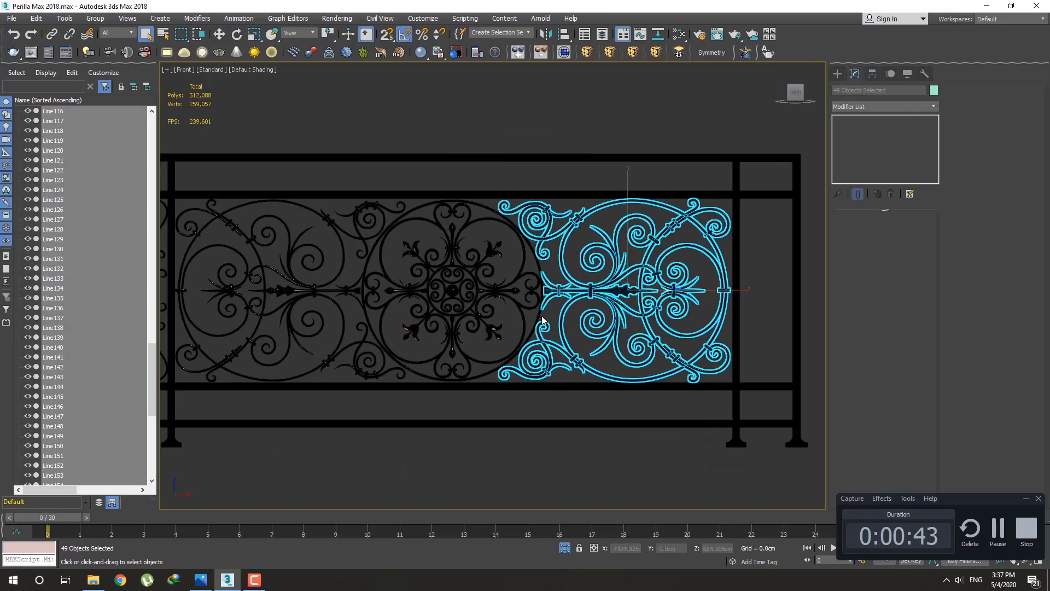
# Step: Select the medallion with both scrollwork panels and shift them slightly along X to center them between the inner posts
pyautogui.moveTo(487, 308); pyautogui.dragTo(522, 301, button='middle')
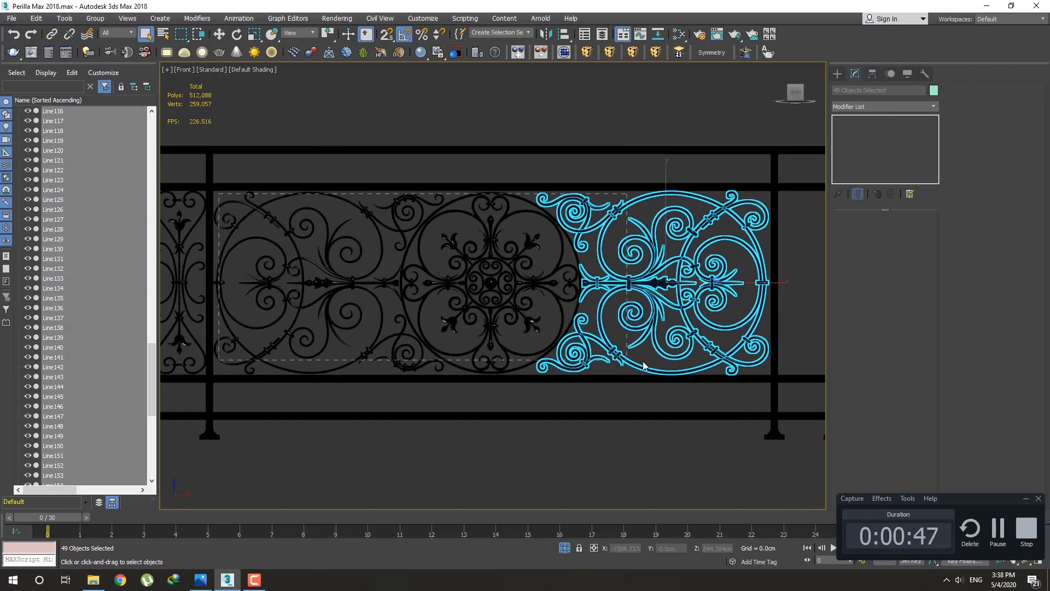
pyautogui.moveTo(753, 367); pyautogui.dragTo(764, 366)
pyautogui.press('w')
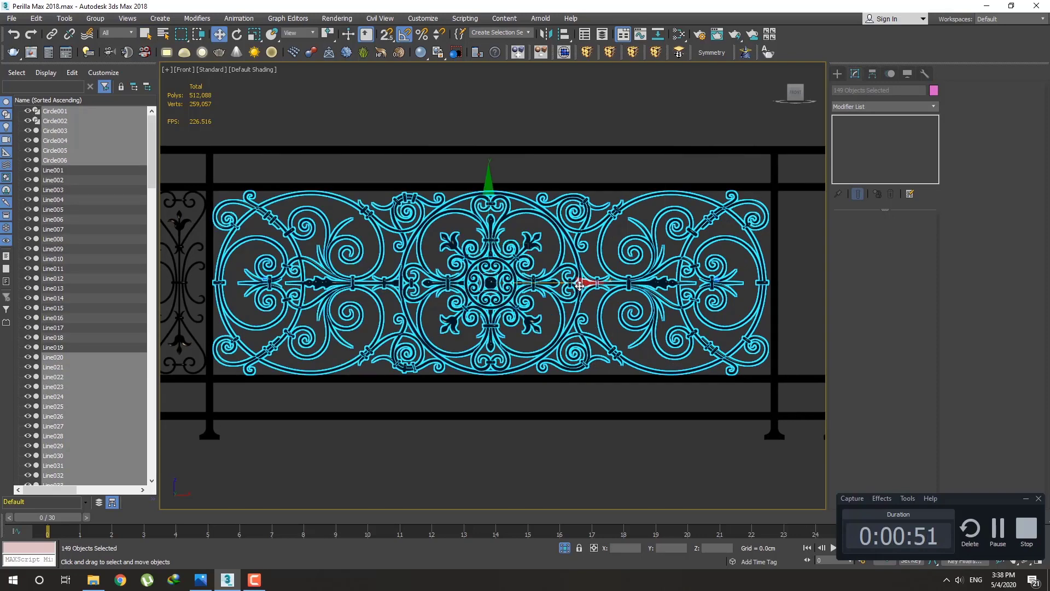
pyautogui.moveTo(580, 285); pyautogui.dragTo(581, 284)
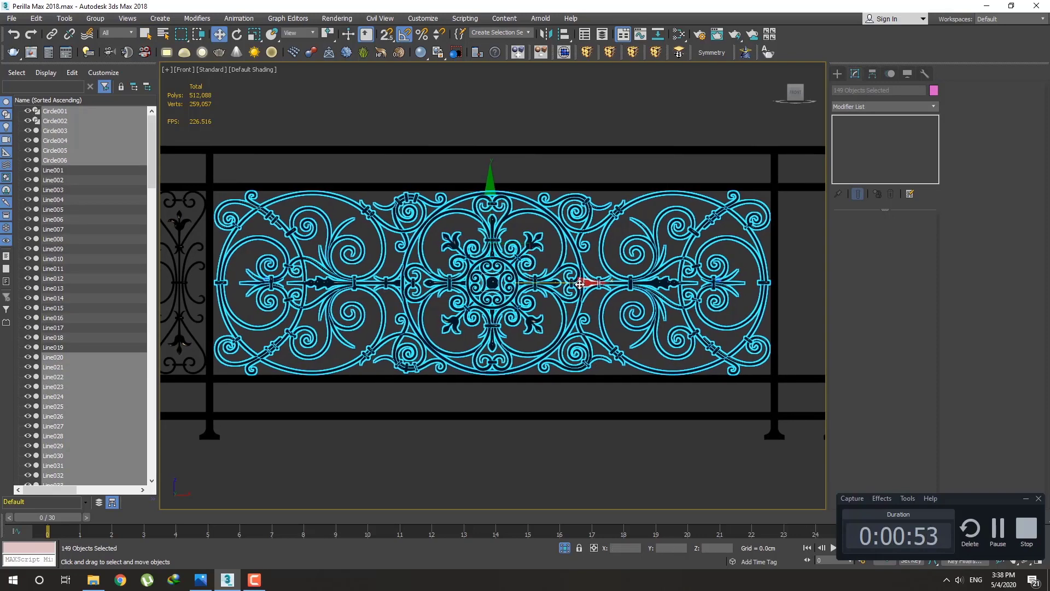
pyautogui.press('q')
pyautogui.moveTo(599, 309); pyautogui.dragTo(570, 299, button='middle')
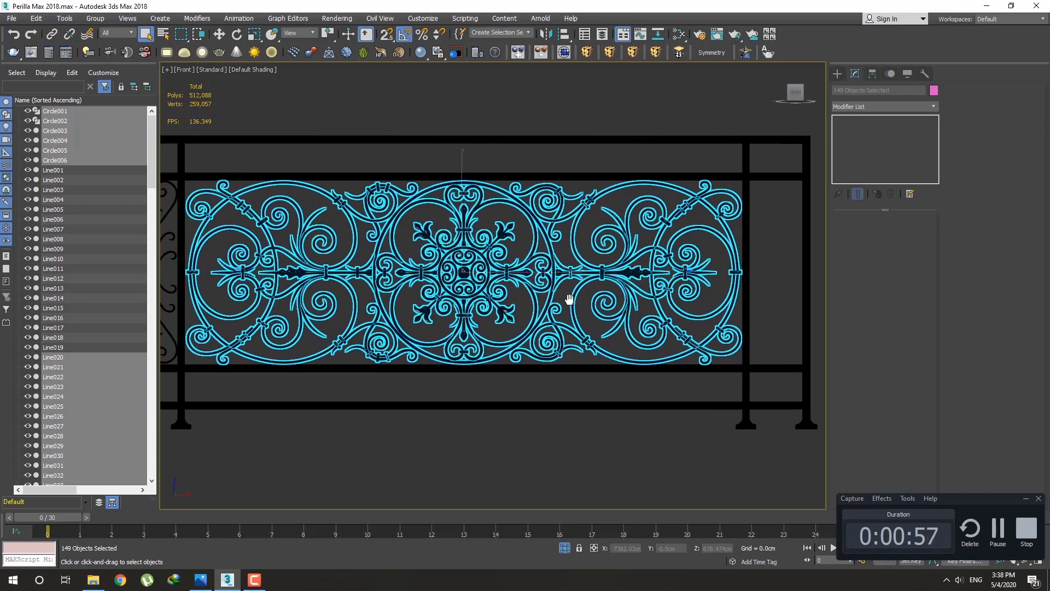
# Step: Check the reference photo of the railing and stretch the whole central ornament slightly along X toward the inner posts
pyautogui.click(205, 584)
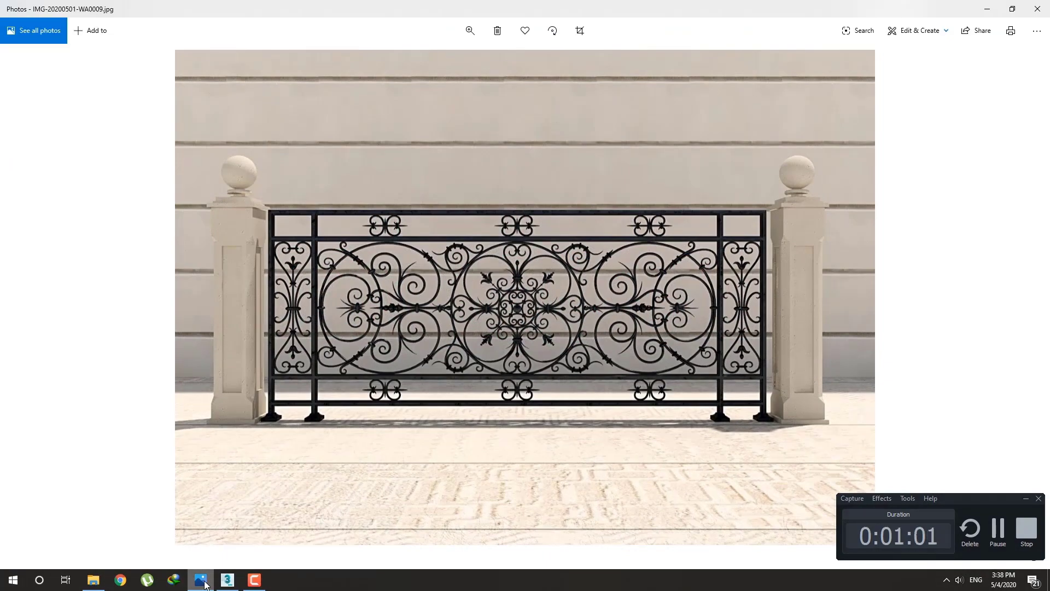
pyautogui.click(206, 584)
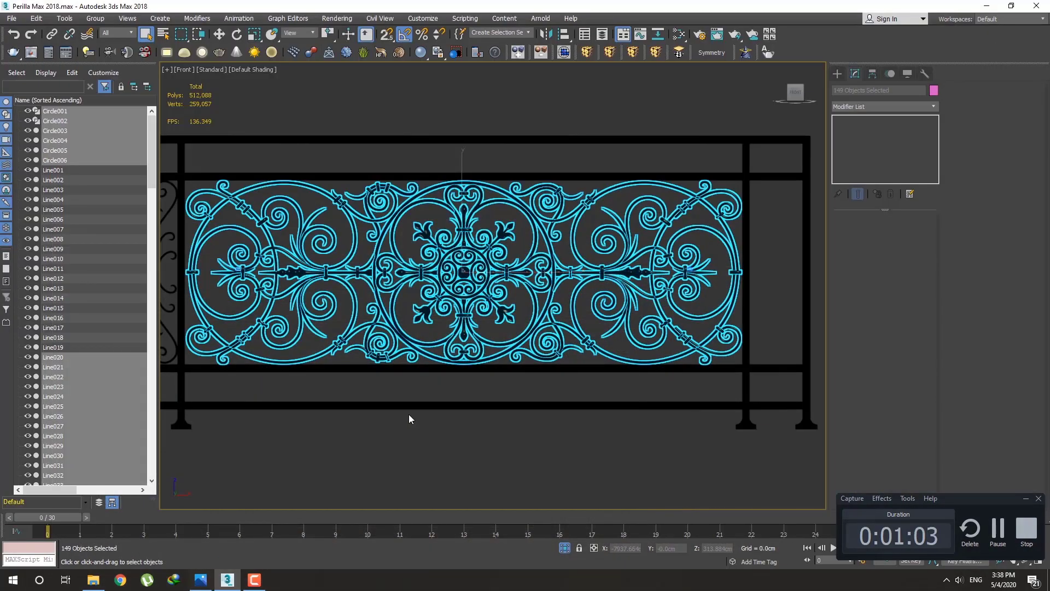
pyautogui.press('r')
pyautogui.scroll(3, 592, 284)
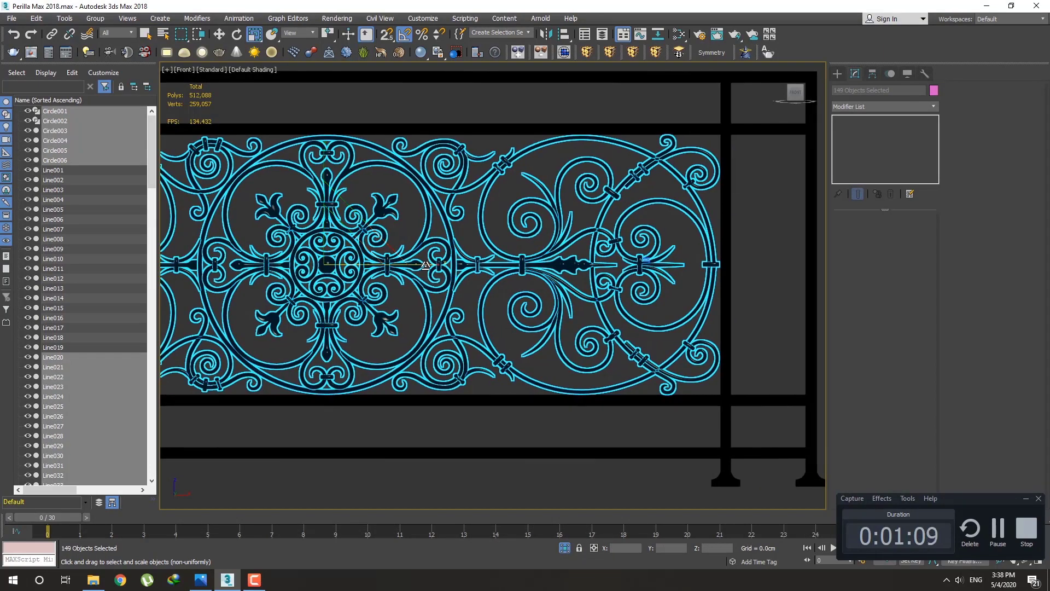
pyautogui.moveTo(426, 265); pyautogui.dragTo(425, 264)
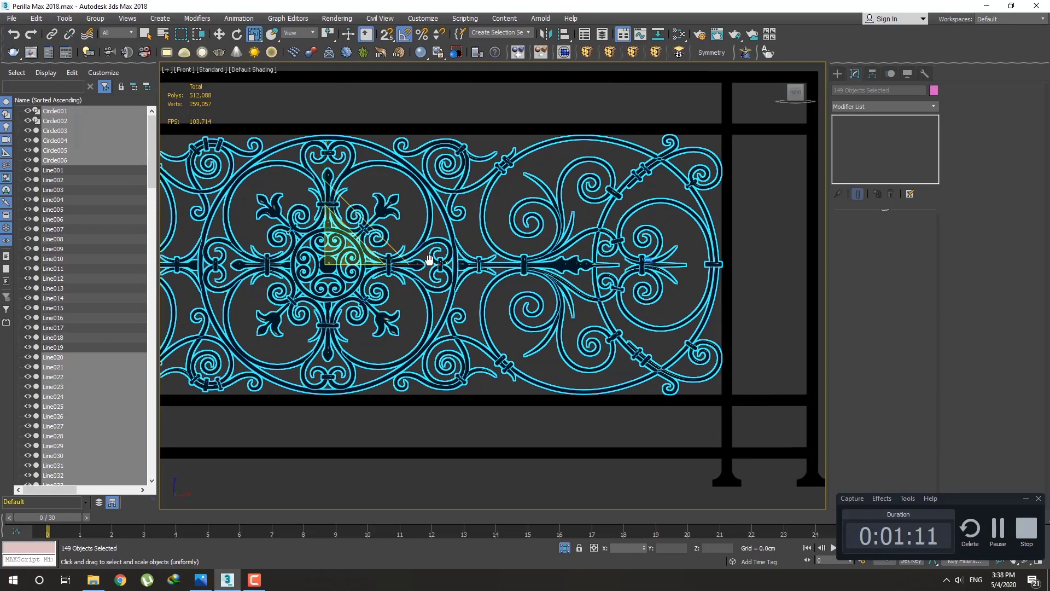
pyautogui.scroll(-4, 508, 244)
pyautogui.press('q')
pyautogui.click(492, 387)
pyautogui.moveTo(491, 268); pyautogui.dragTo(499, 289, button='middle')
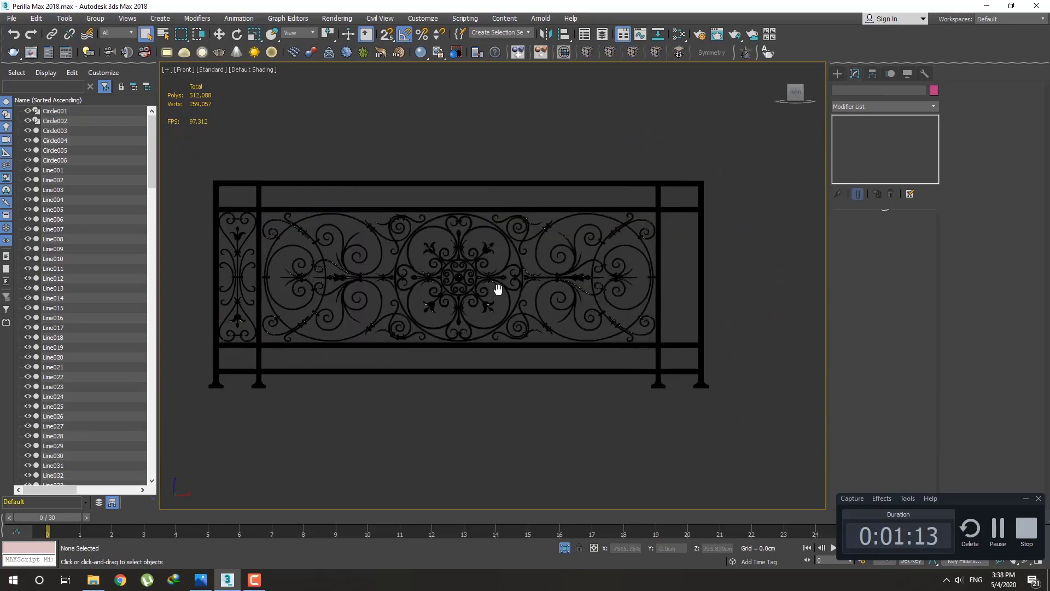
# Step: Select the narrow ornament in the end bay and make one copy of it in the opposite end bay
pyautogui.scroll(5, 318, 295)
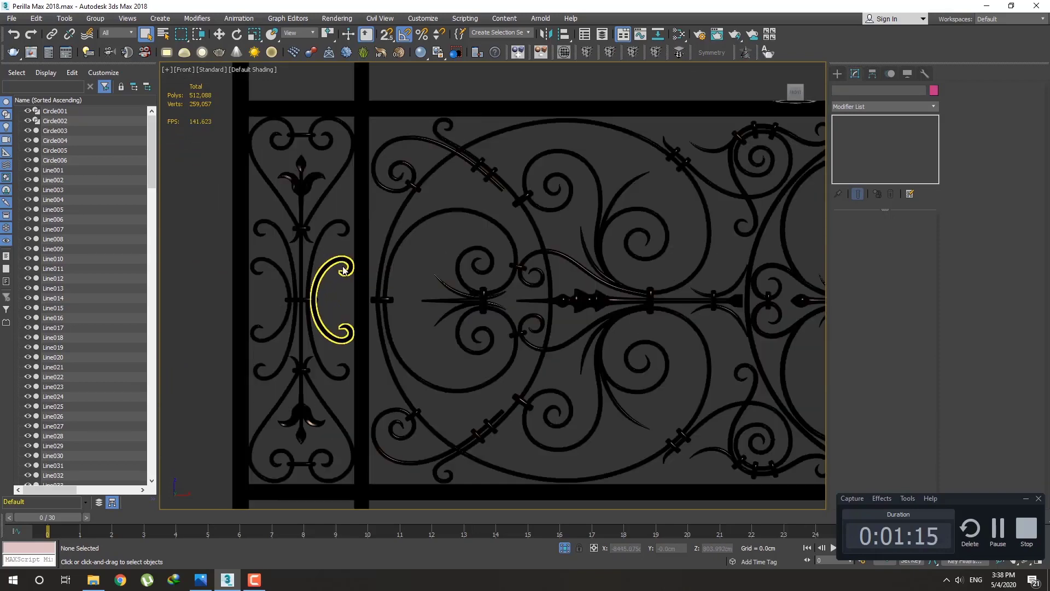
pyautogui.scroll(-2, 340, 377)
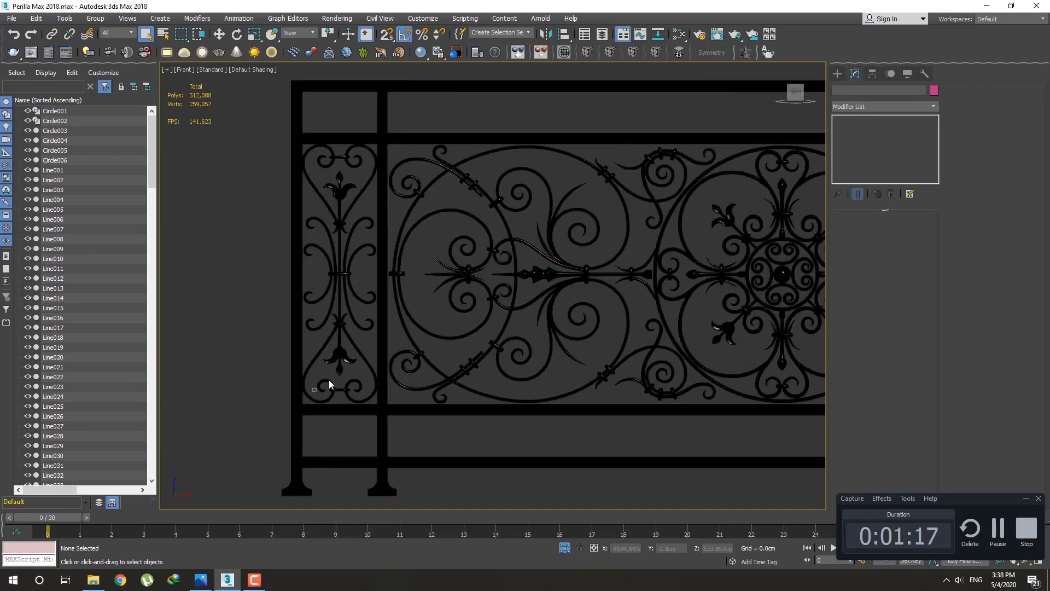
pyautogui.click(372, 152)
pyautogui.scroll(-5, 375, 258)
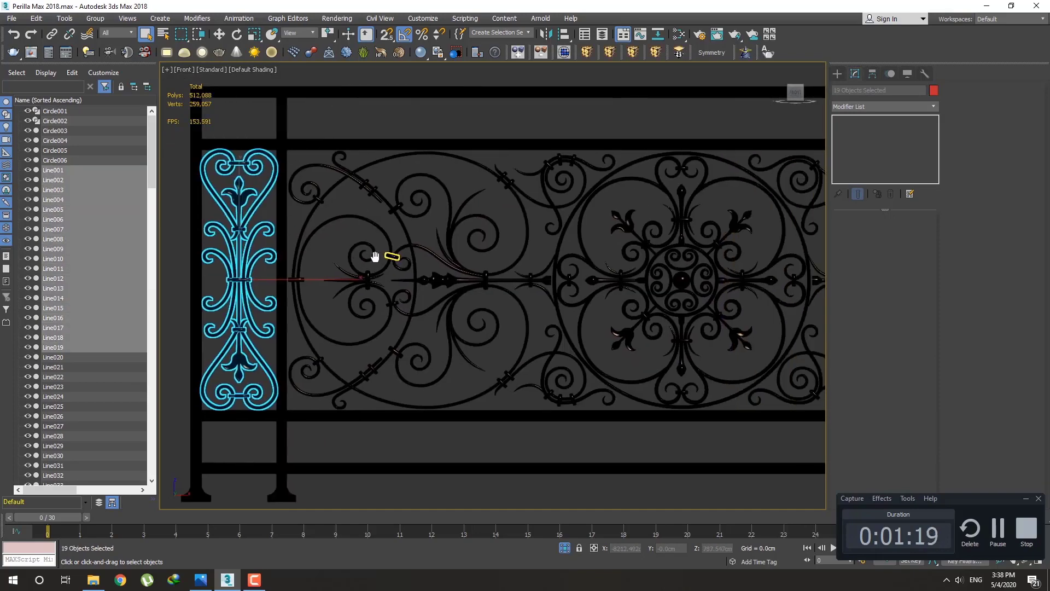
pyautogui.press('w')
pyautogui.keyDown('shift'); pyautogui.moveTo(377, 265); pyautogui.dragTo(816, 274); pyautogui.keyUp('shift')
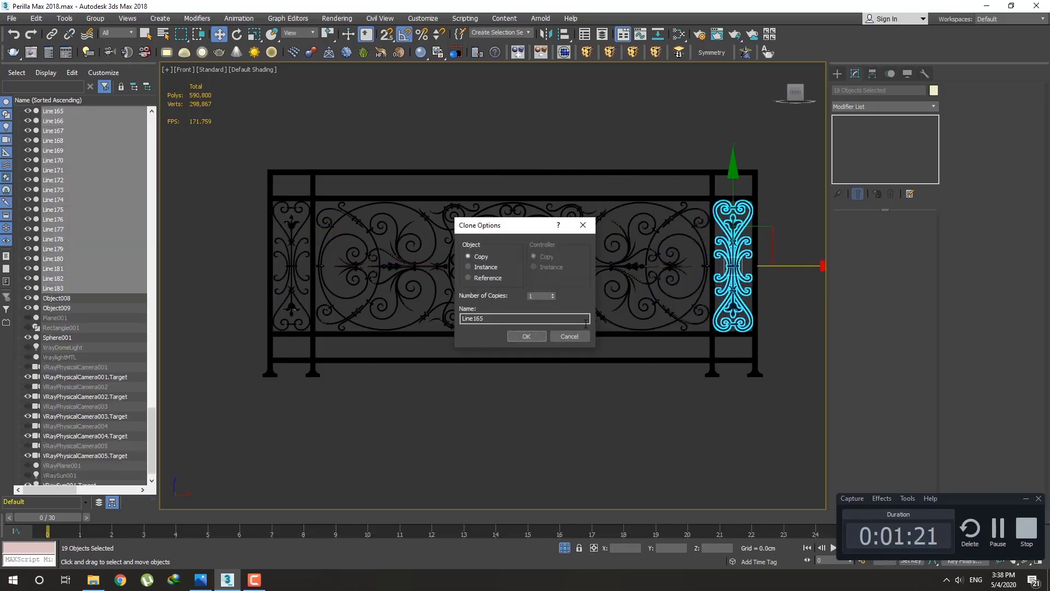
pyautogui.click(528, 338)
# Step: Fine-tune the copied end ornament along X in wireframe so it sits centered between its two posts, and restore shaded display
pyautogui.moveTo(746, 263)
pyautogui.mouseDown(button='middle')
pyautogui.moveTo(557, 280)
pyautogui.moveTo(684, 280)
pyautogui.mouseUp(button='middle')
pyautogui.scroll(4, 558, 280)
pyautogui.scroll(-3, 684, 280)
pyautogui.scroll(3, 217, 250)
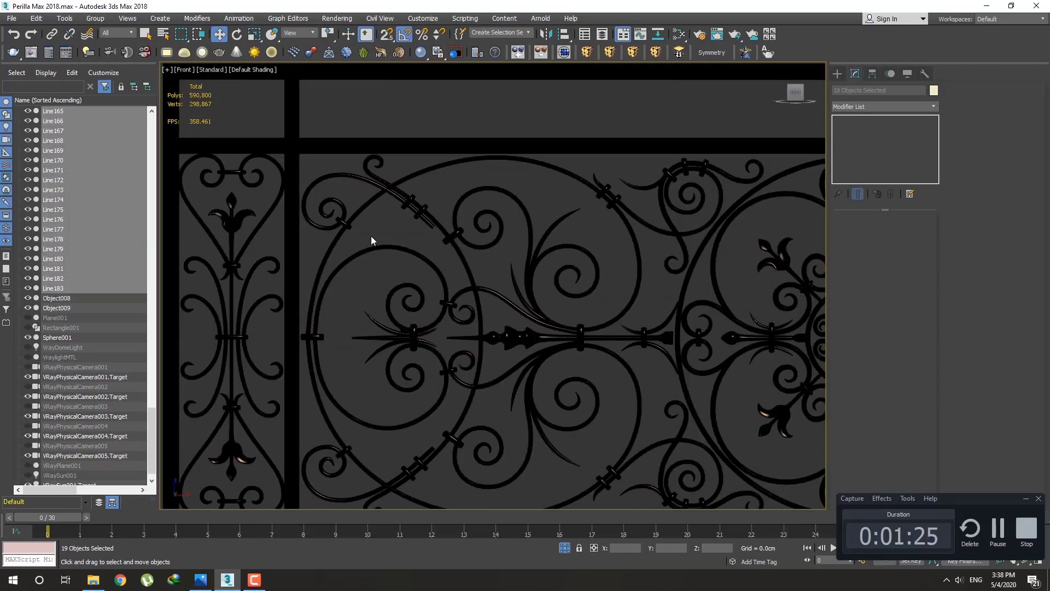
pyautogui.scroll(1, 371, 236)
pyautogui.moveTo(372, 236)
pyautogui.mouseDown(button='middle')
pyautogui.moveTo(505, 273)
pyautogui.moveTo(334, 228)
pyautogui.mouseUp(button='middle')
pyautogui.press('F3')
pyautogui.scroll(-4, 333, 228)
pyautogui.press('F3')
pyautogui.scroll(1, 738, 256)
pyautogui.moveTo(738, 256)
pyautogui.mouseDown(button='middle')
pyautogui.moveTo(552, 285)
pyautogui.moveTo(549, 272)
pyautogui.mouseUp(button='middle')
pyautogui.scroll(2, 550, 272)
pyautogui.press('F3')
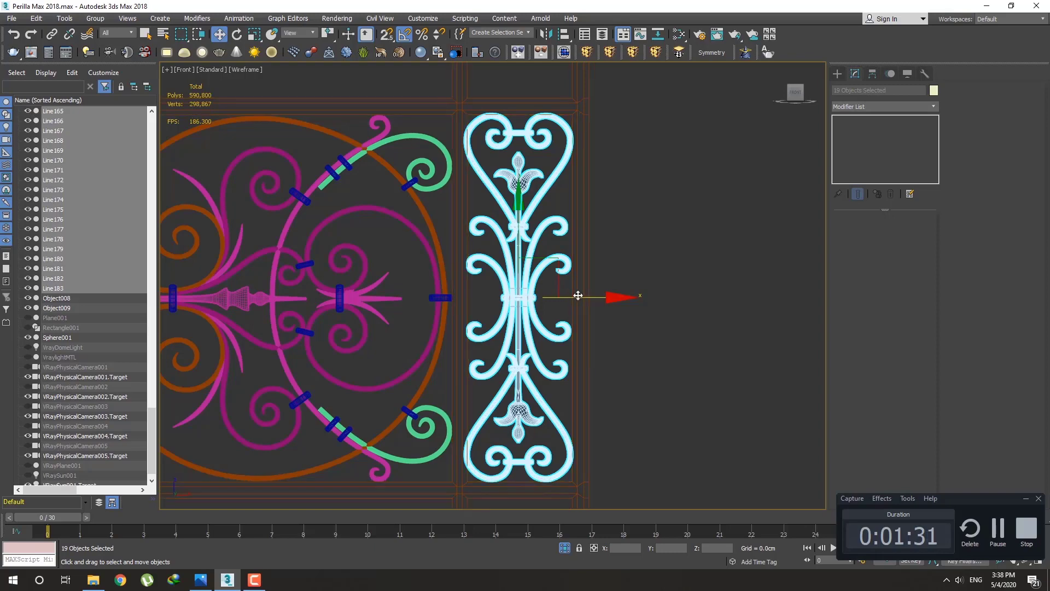
pyautogui.moveTo(580, 296); pyautogui.dragTo(582, 296)
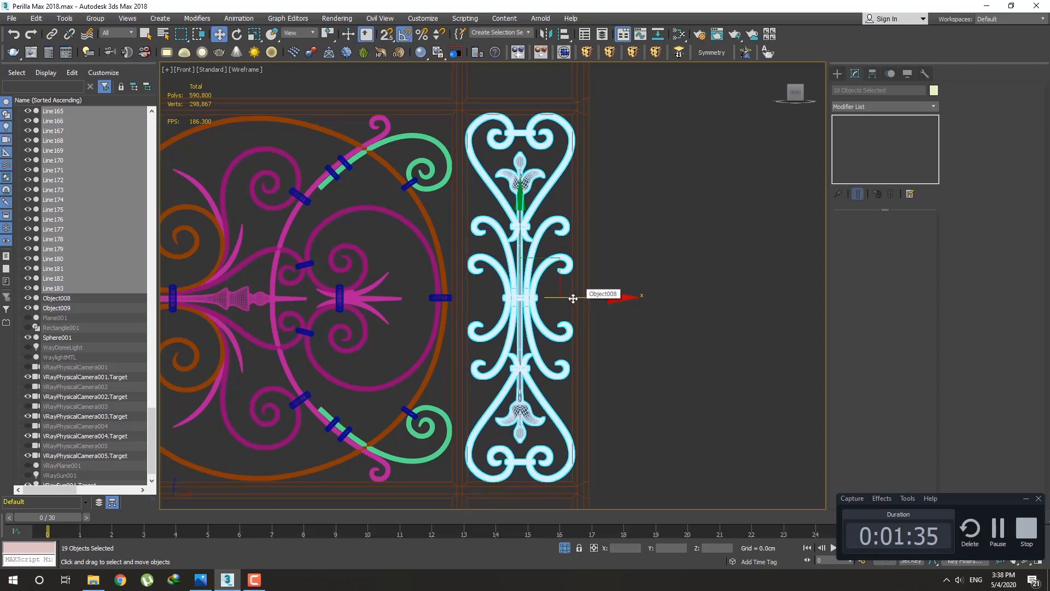
pyautogui.scroll(3, 545, 297)
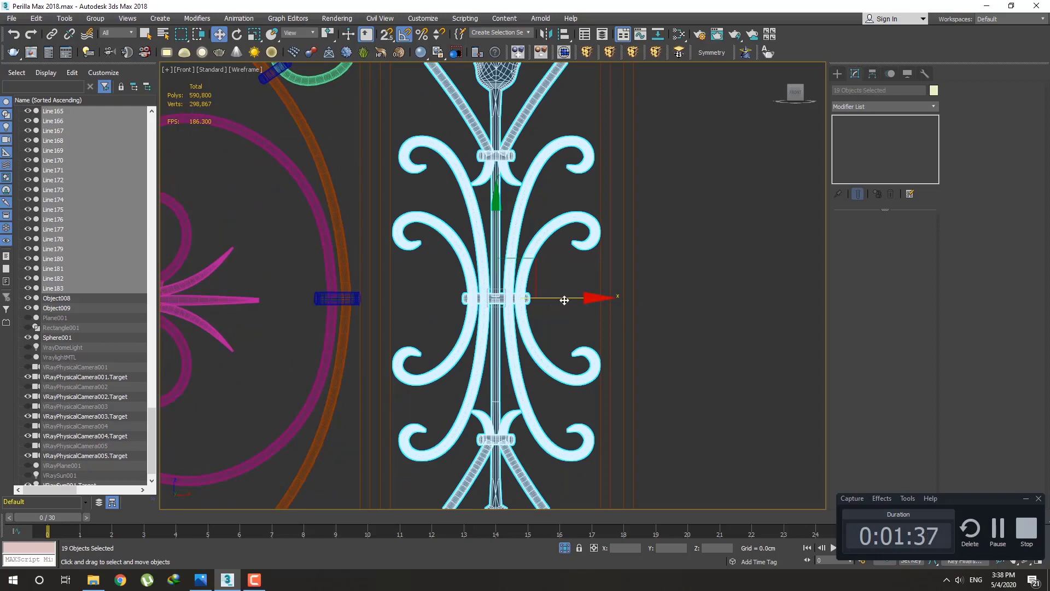
pyautogui.moveTo(563, 299); pyautogui.dragTo(562, 299)
pyautogui.scroll(-6, 545, 302)
pyautogui.press('q')
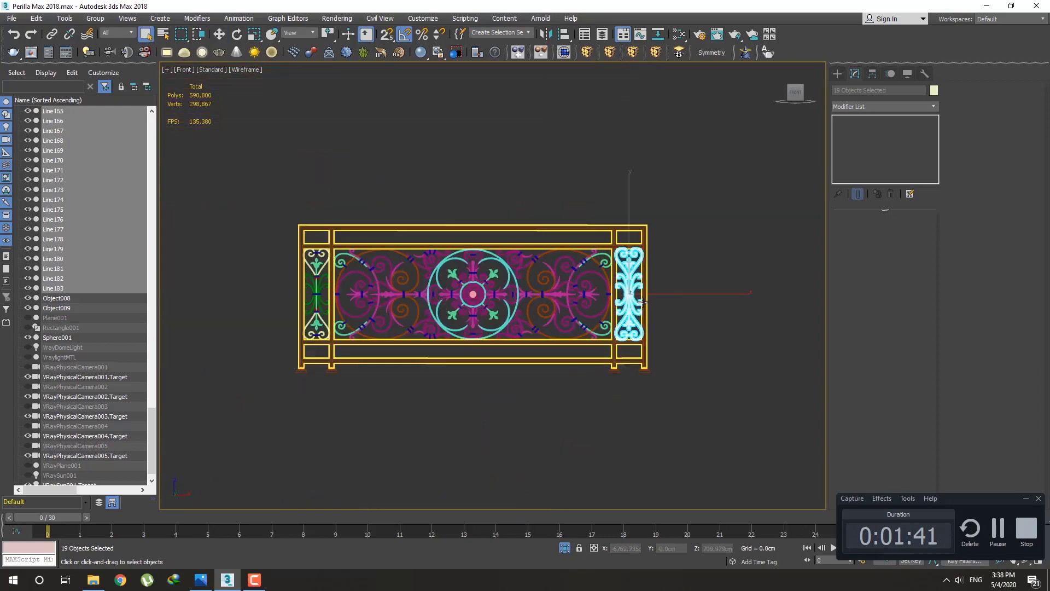
pyautogui.press('F3')
pyautogui.press('F3')
pyautogui.press('F3')
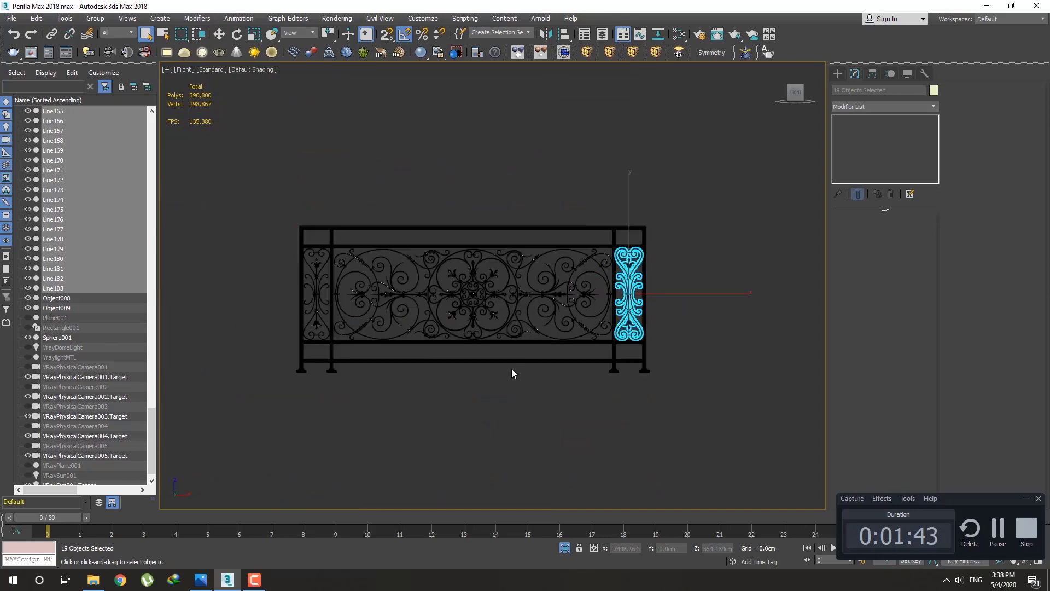
# Step: Clear the selection and unhide all objects so the reference image is shown behind the railing
pyautogui.click(485, 385)
pyautogui.rightClick(451, 289)
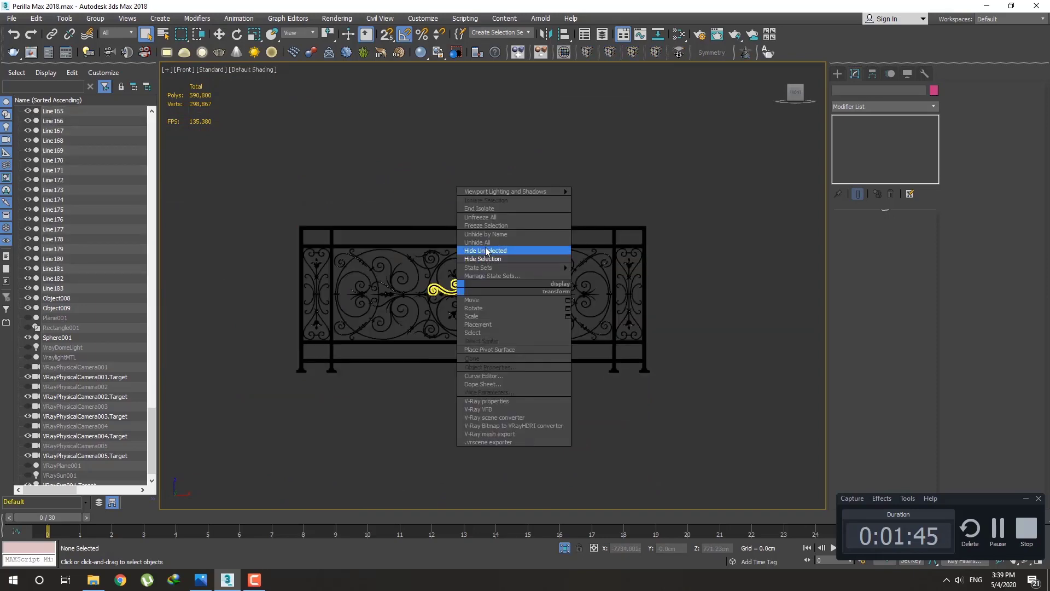
pyautogui.click(504, 249)
pyautogui.scroll(2, 383, 293)
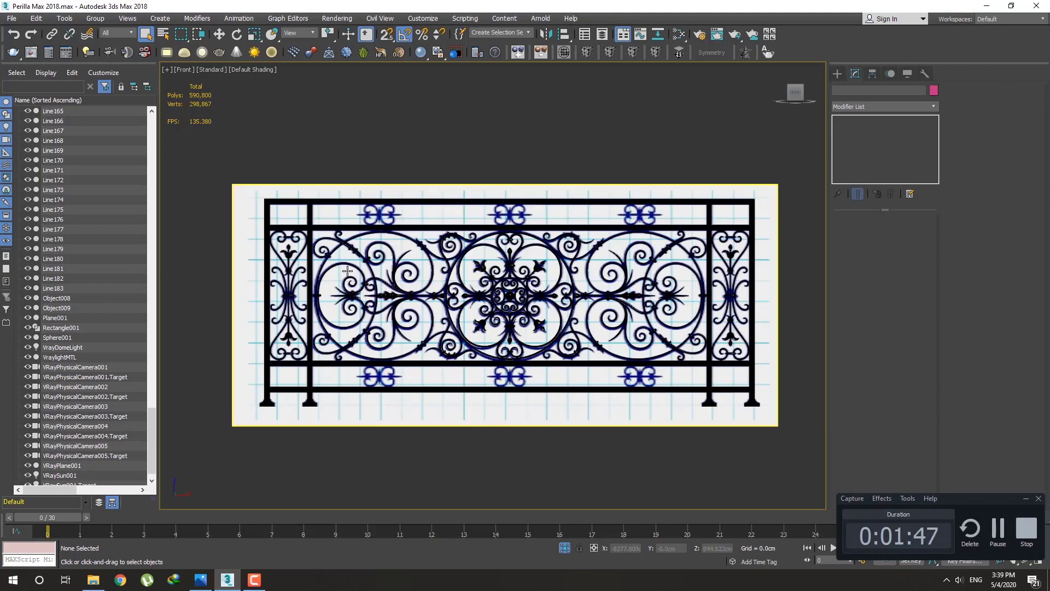
pyautogui.scroll(4, 348, 270)
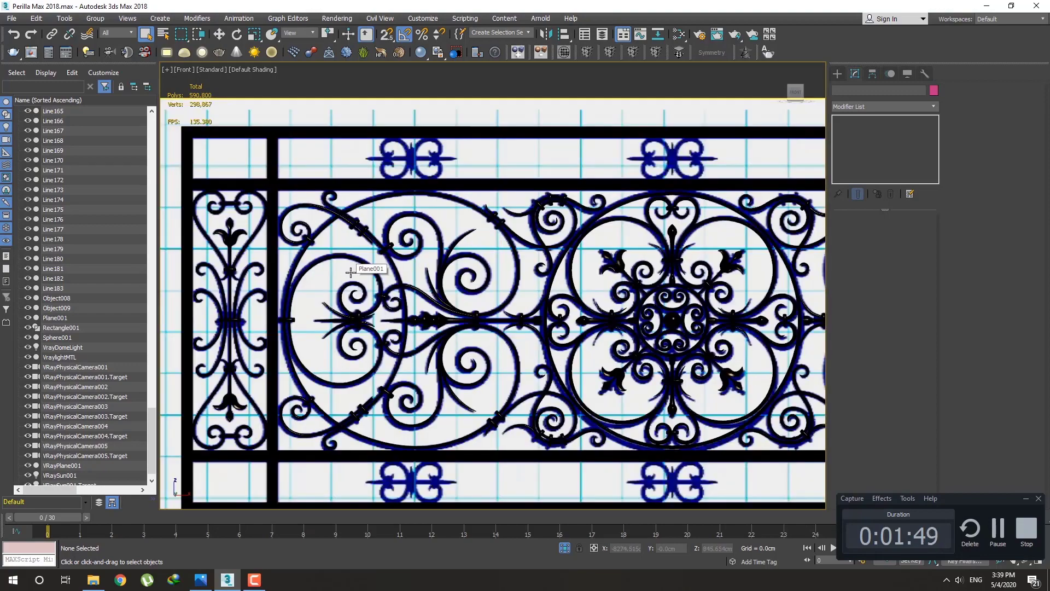
pyautogui.click(372, 281)
pyautogui.moveTo(406, 259); pyautogui.dragTo(413, 308, button='middle')
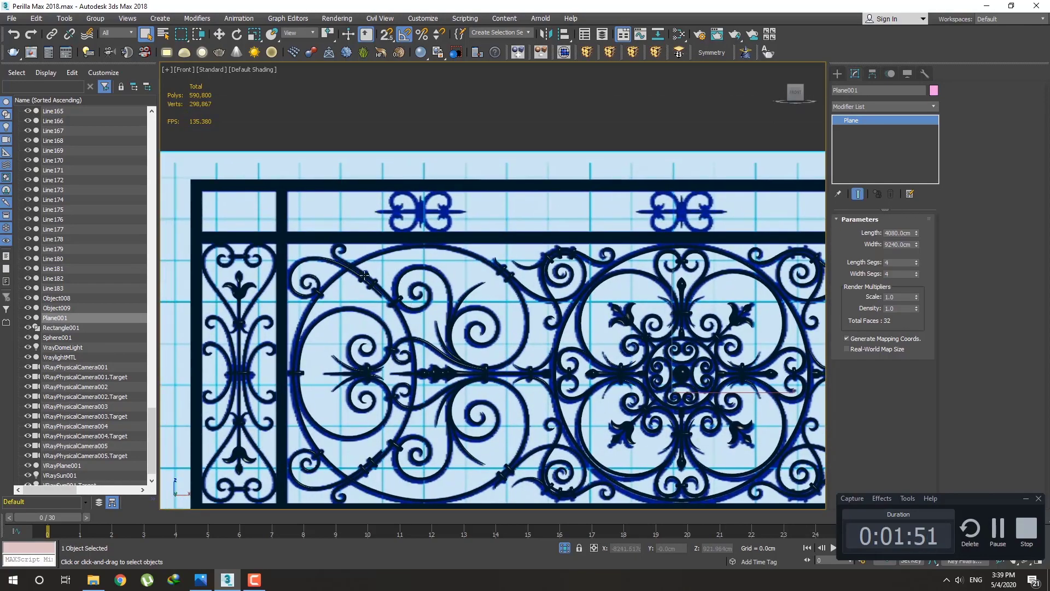
pyautogui.click(383, 296)
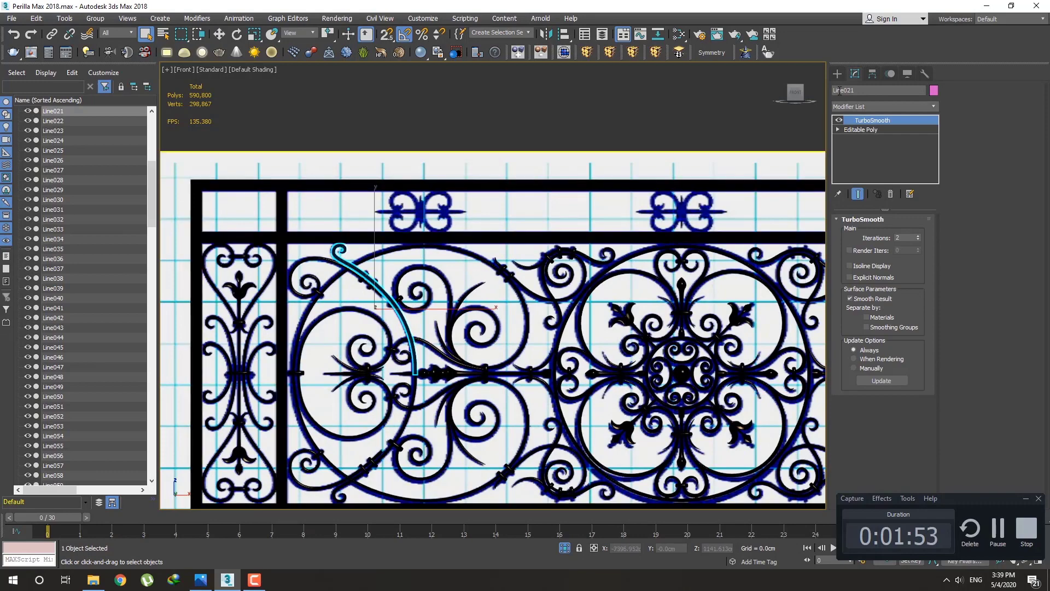
pyautogui.click(838, 74)
pyautogui.moveTo(396, 280); pyautogui.dragTo(403, 294, button='middle')
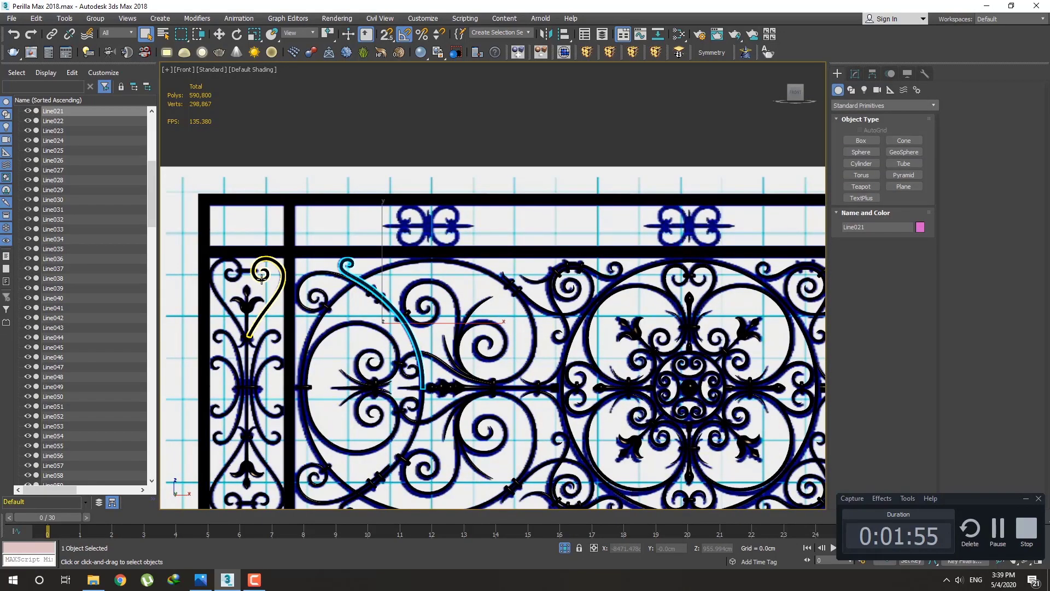
# Step: Make one copy of the end bay's upper scroll, rotated 135 degrees
pyautogui.click(262, 279)
pyautogui.moveTo(323, 254); pyautogui.dragTo(325, 264, button='middle')
pyautogui.press('w')
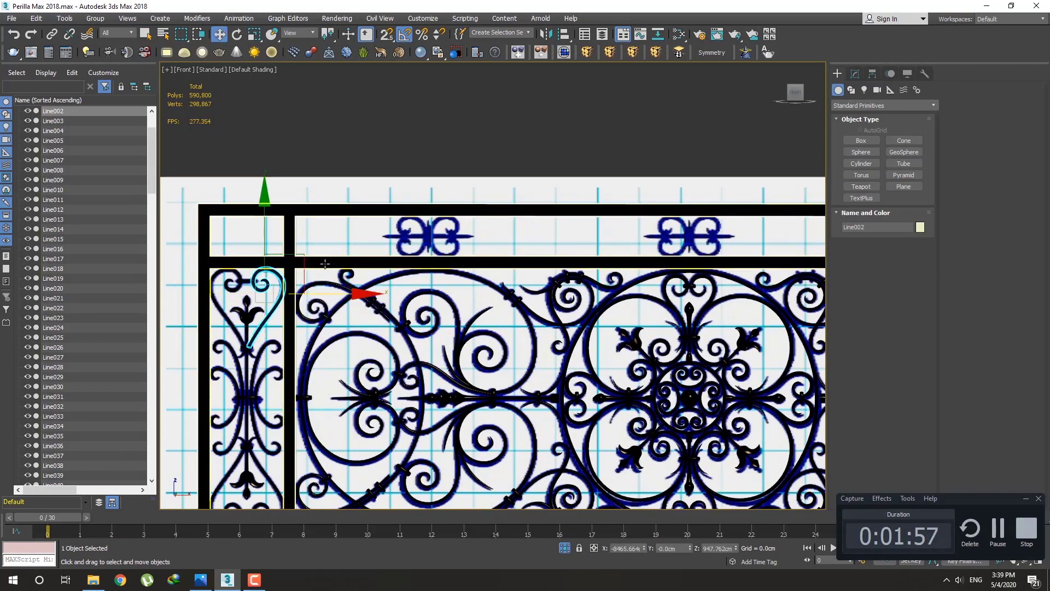
pyautogui.press('e')
pyautogui.moveTo(336, 242)
pyautogui.keyDown('shift'); pyautogui.mouseDown()
pyautogui.moveTo(329, 235)
pyautogui.moveTo(249, 301)
pyautogui.mouseUp(); pyautogui.keyUp('shift')
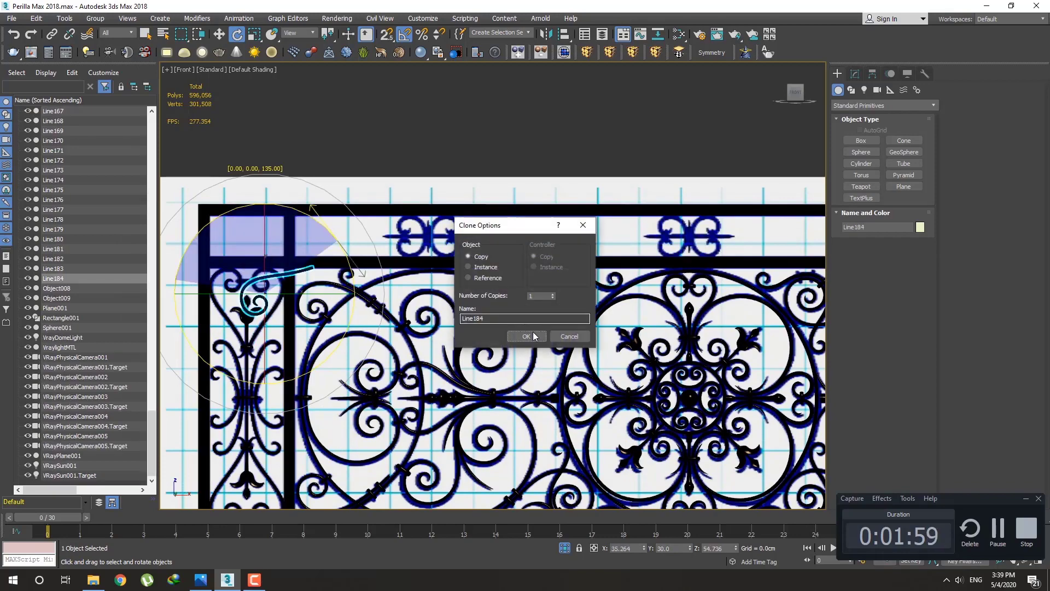
pyautogui.click(527, 336)
# Step: Move the copied scroll onto the first reference motif between the two upper rails and rotate it toward the motif's curl
pyautogui.press('w')
pyautogui.moveTo(309, 258); pyautogui.dragTo(464, 203)
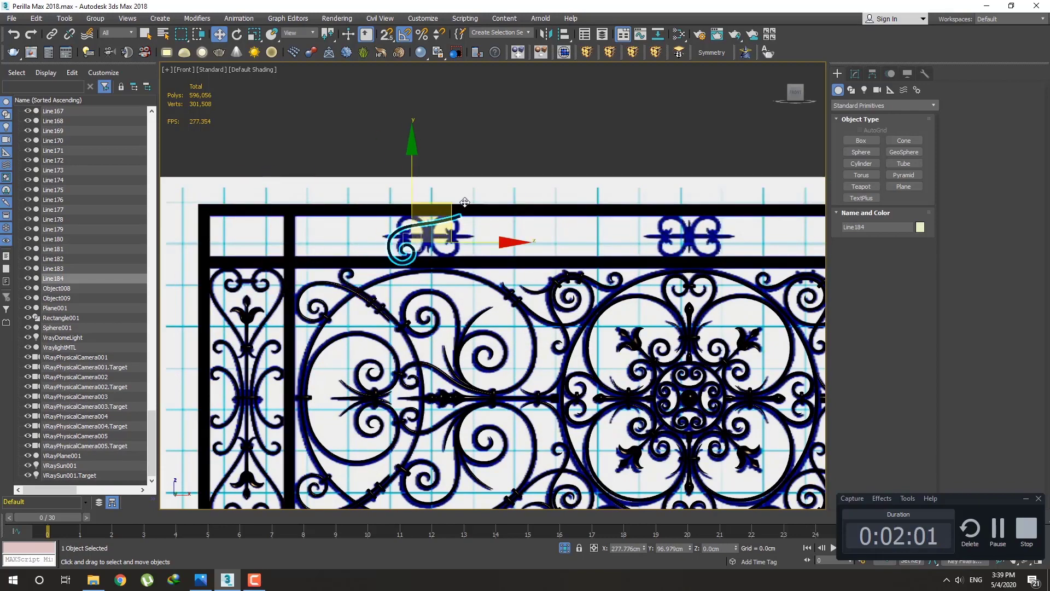
pyautogui.press('z')
pyautogui.press('e')
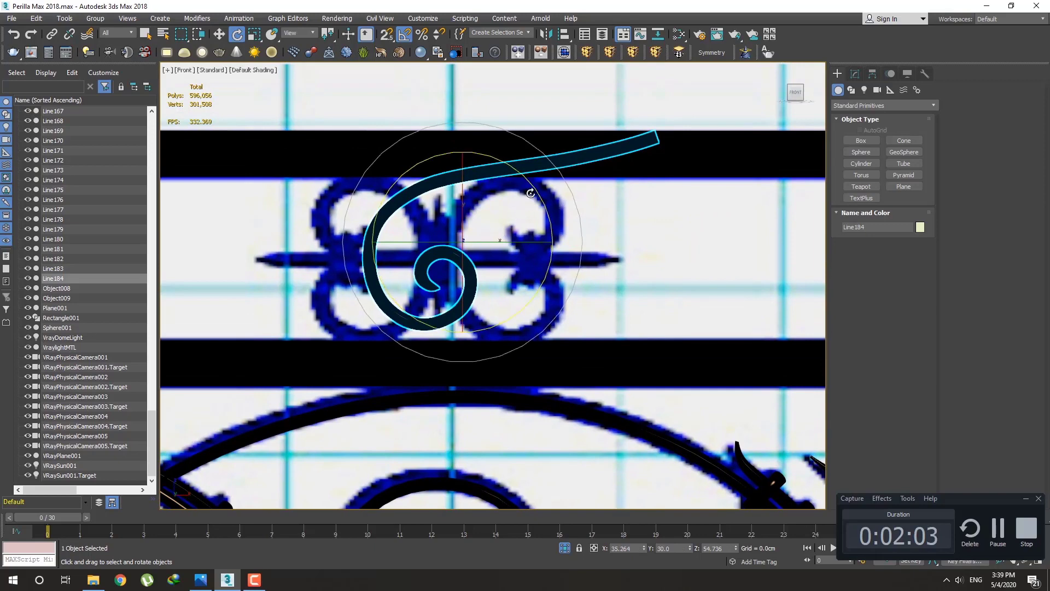
pyautogui.moveTo(530, 194); pyautogui.dragTo(430, 162)
pyautogui.press('w')
pyautogui.moveTo(430, 161); pyautogui.dragTo(448, 222, button='middle')
pyautogui.press('e')
pyautogui.moveTo(484, 200)
pyautogui.mouseDown()
pyautogui.moveTo(519, 230)
pyautogui.moveTo(487, 198)
pyautogui.mouseUp()
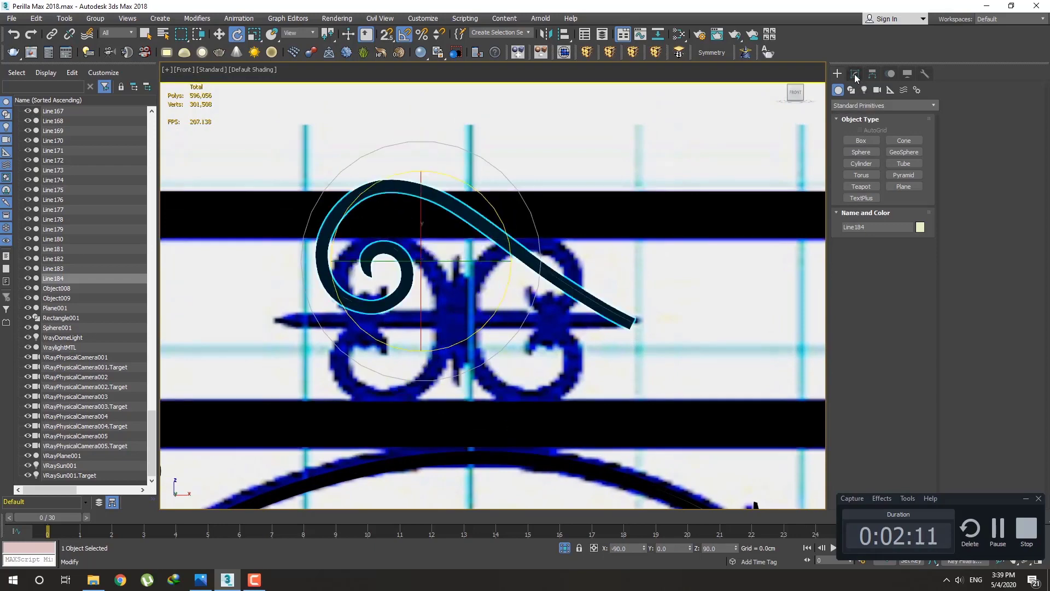
# Step: Turn the scroll copy over and reposition it so its spiral follows the upper-left curl of the reference motif
pyautogui.click(855, 73)
pyautogui.click(862, 129)
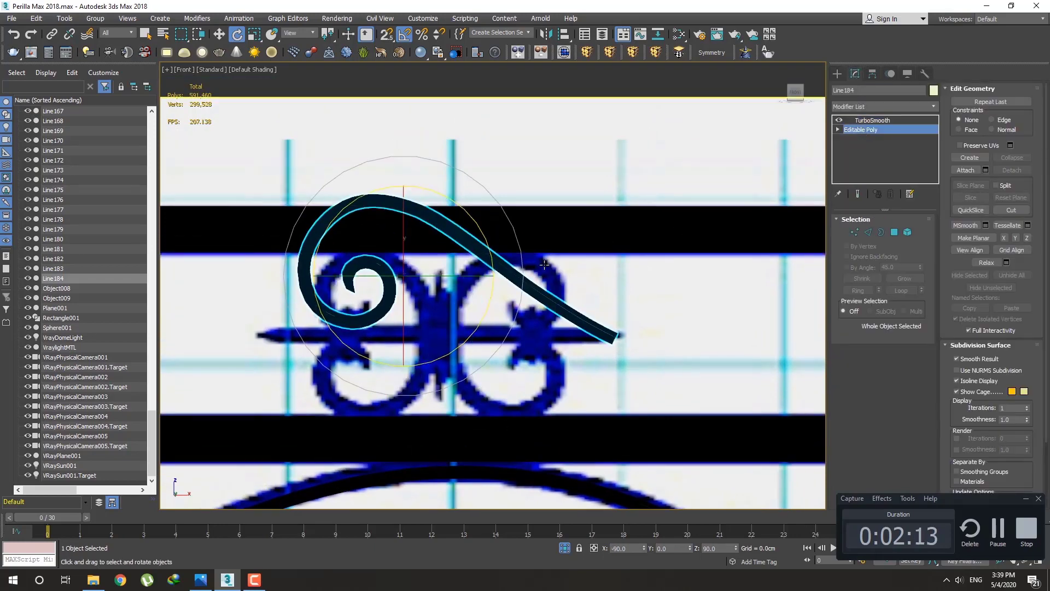
pyautogui.click(837, 73)
pyautogui.scroll(5, 481, 262)
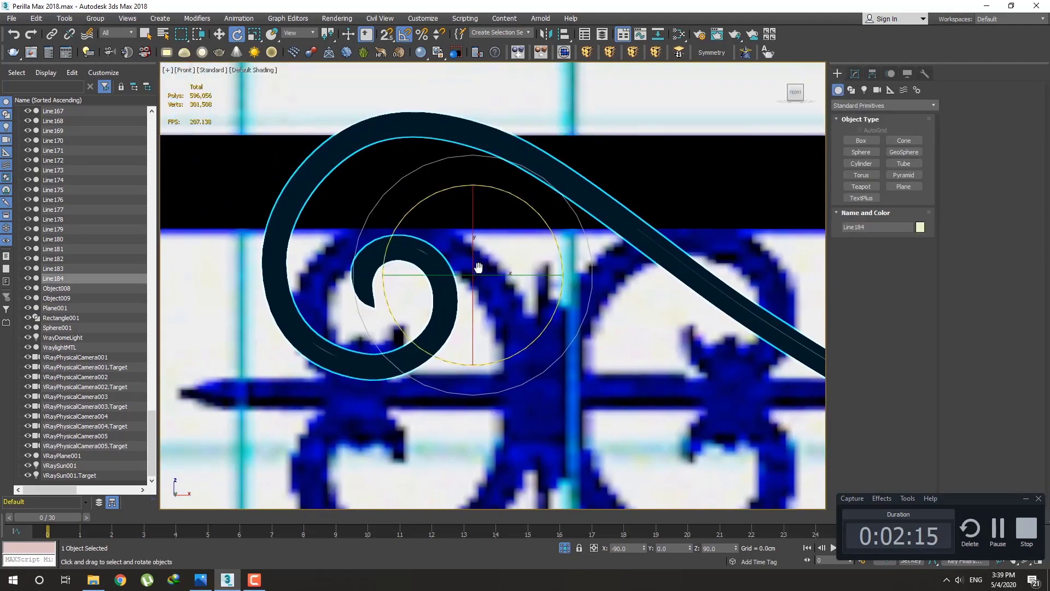
pyautogui.press('w')
pyautogui.moveTo(514, 242); pyautogui.dragTo(513, 228)
pyautogui.moveTo(530, 262); pyautogui.dragTo(532, 283, button='middle')
pyautogui.press('e')
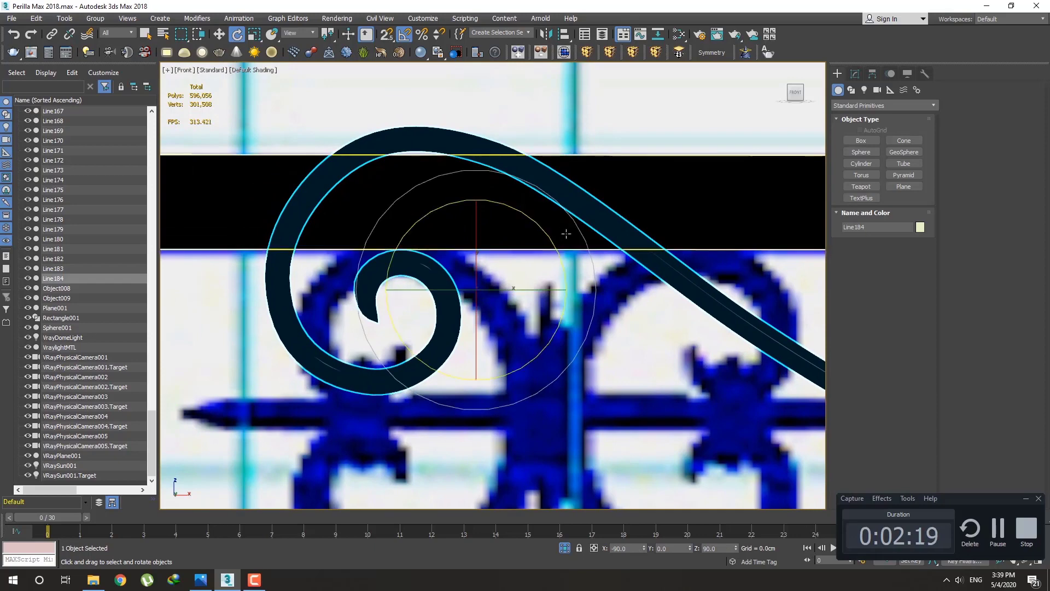
pyautogui.moveTo(549, 238); pyautogui.dragTo(316, 323)
pyautogui.press('w')
pyautogui.press('e')
pyautogui.press('w')
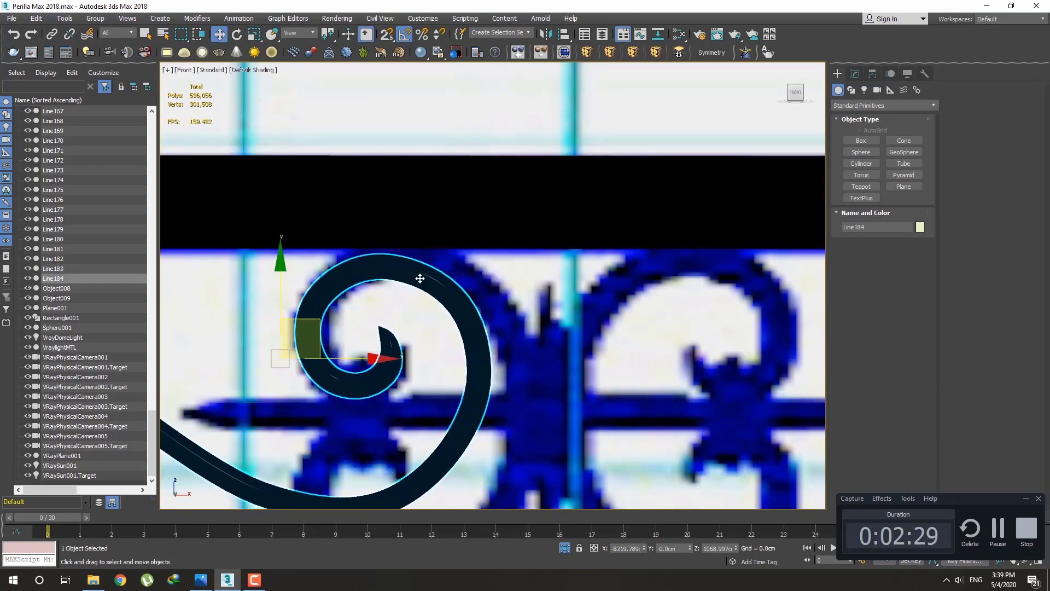
# Step: Try to reshape the scroll copy's inner tip by moving its end vertex at the Editable Poly level
pyautogui.click(854, 73)
pyautogui.click(869, 130)
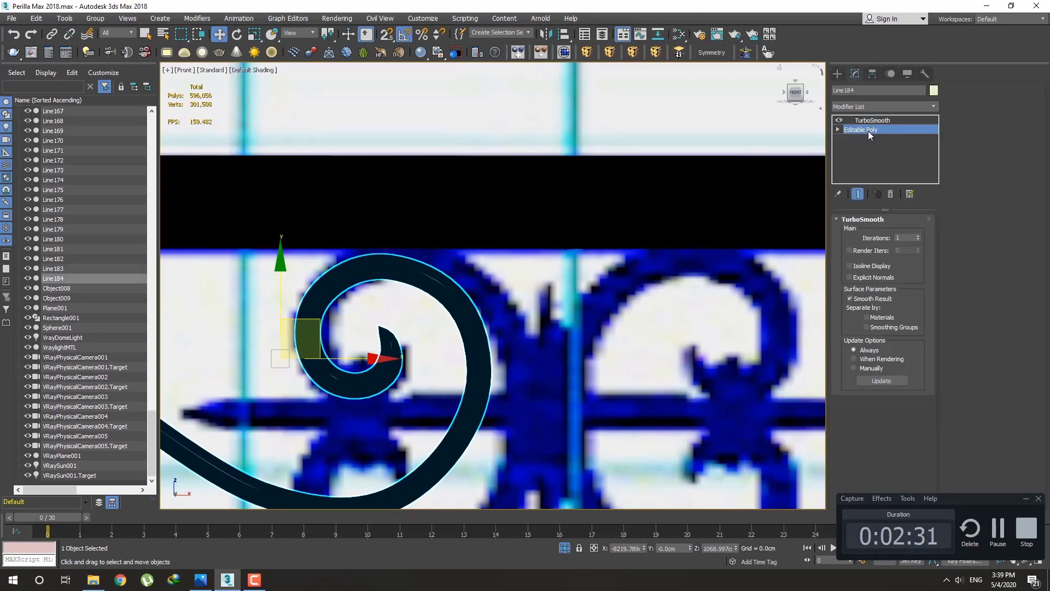
pyautogui.scroll(2, 480, 305)
pyautogui.press('1')
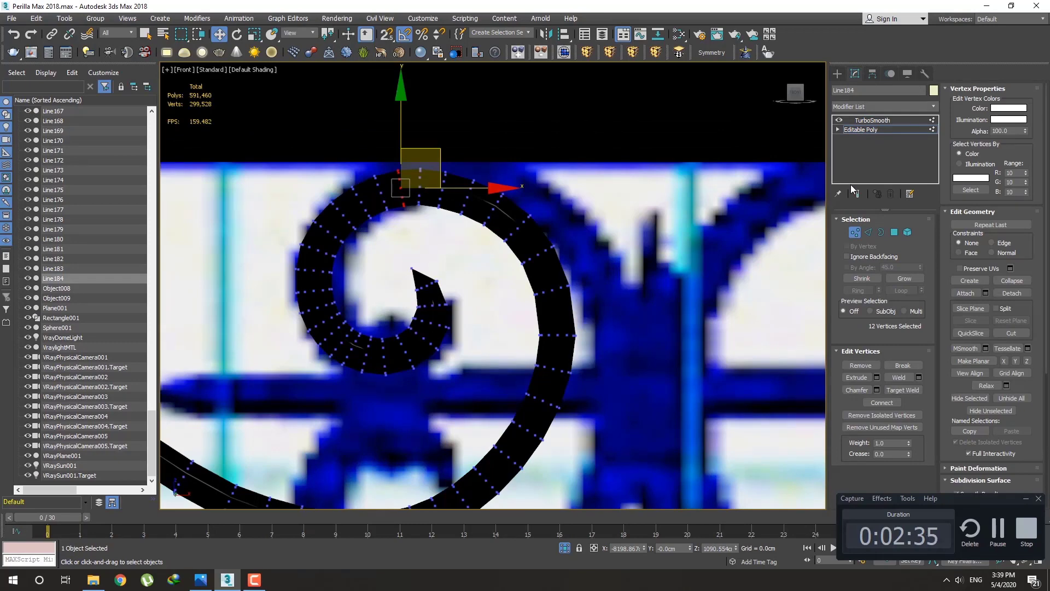
pyautogui.scroll(5, 539, 346)
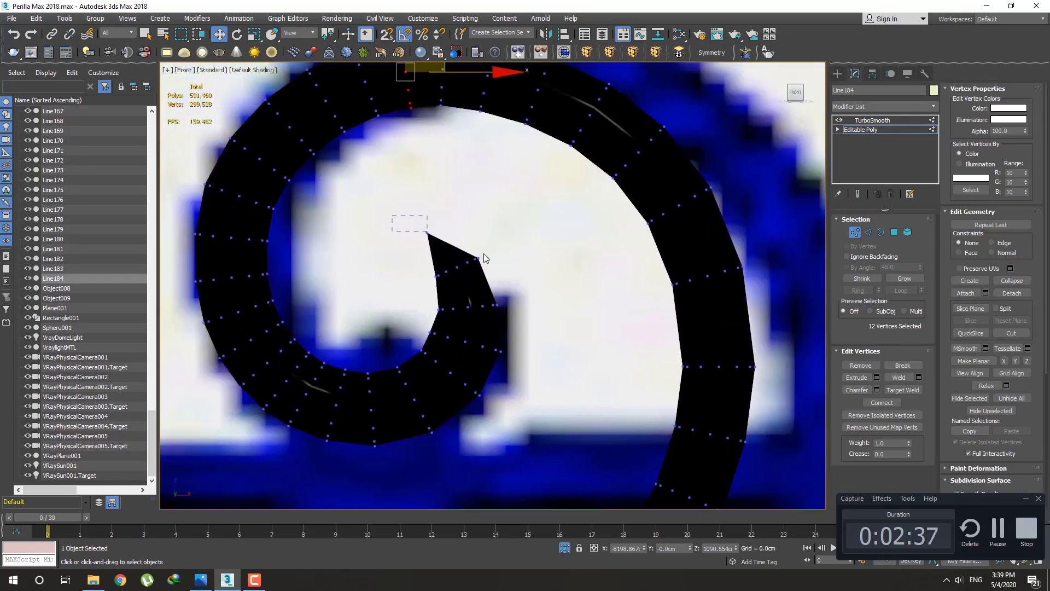
pyautogui.moveTo(484, 254); pyautogui.dragTo(477, 239)
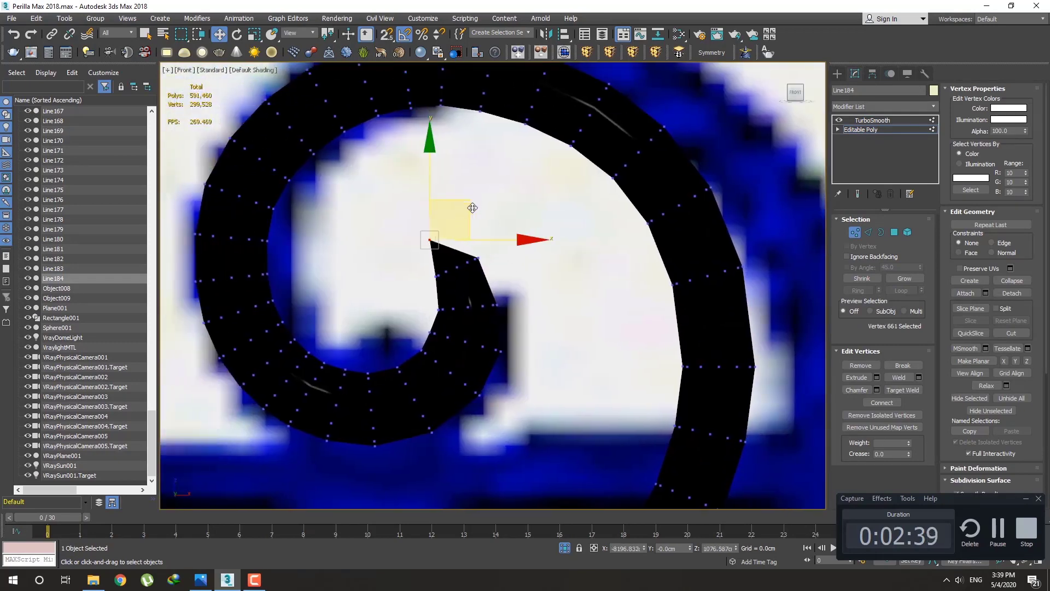
pyautogui.scroll(-4, 523, 328)
# Step: Rotate the scroll copy slightly against the reference curl and check its fit over the motif
pyautogui.click(836, 74)
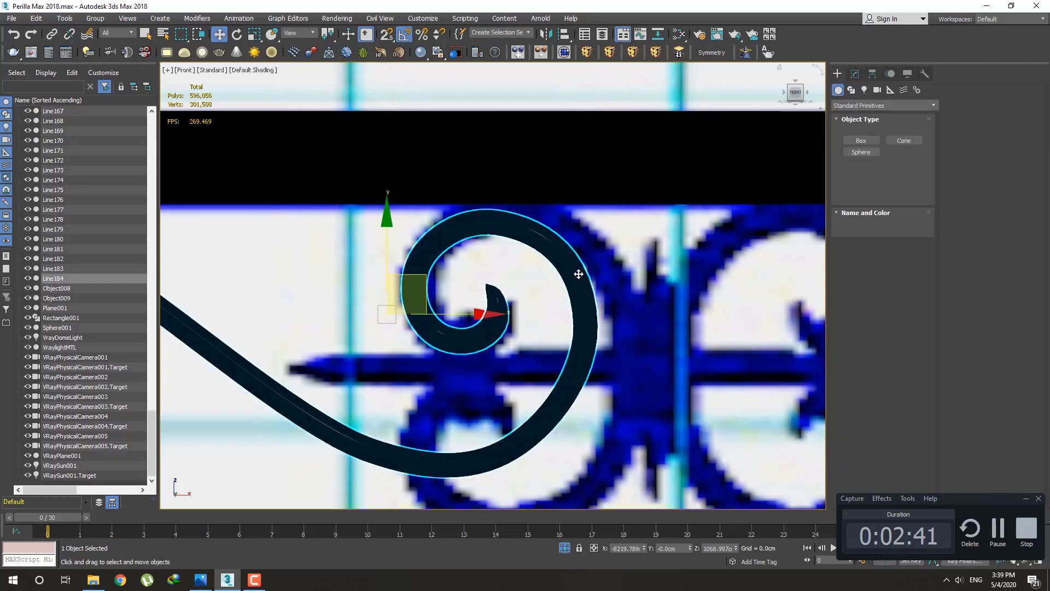
pyautogui.press('e')
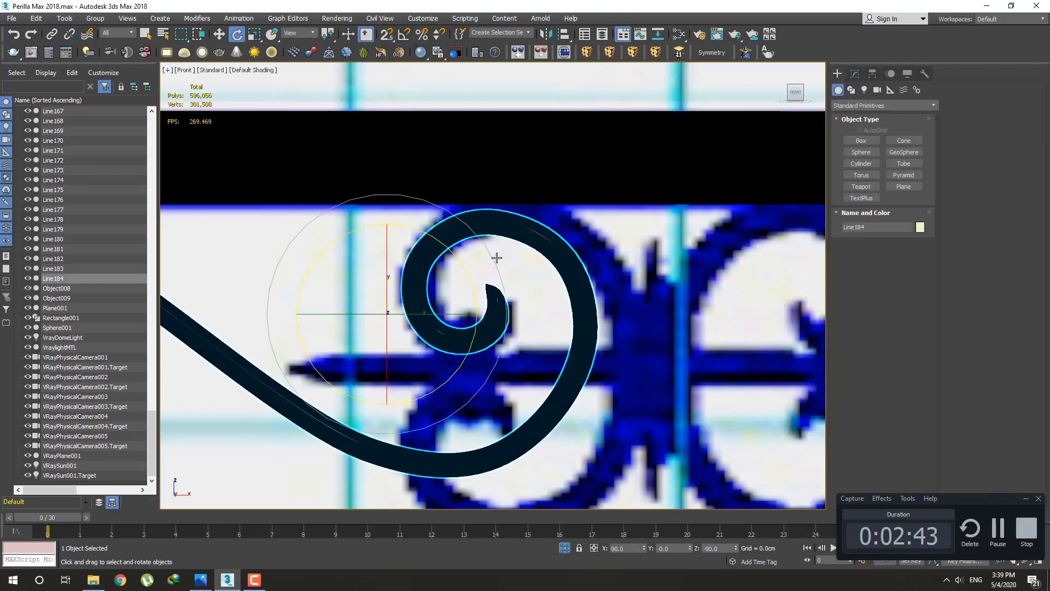
pyautogui.moveTo(457, 263); pyautogui.dragTo(422, 254)
pyautogui.press('w')
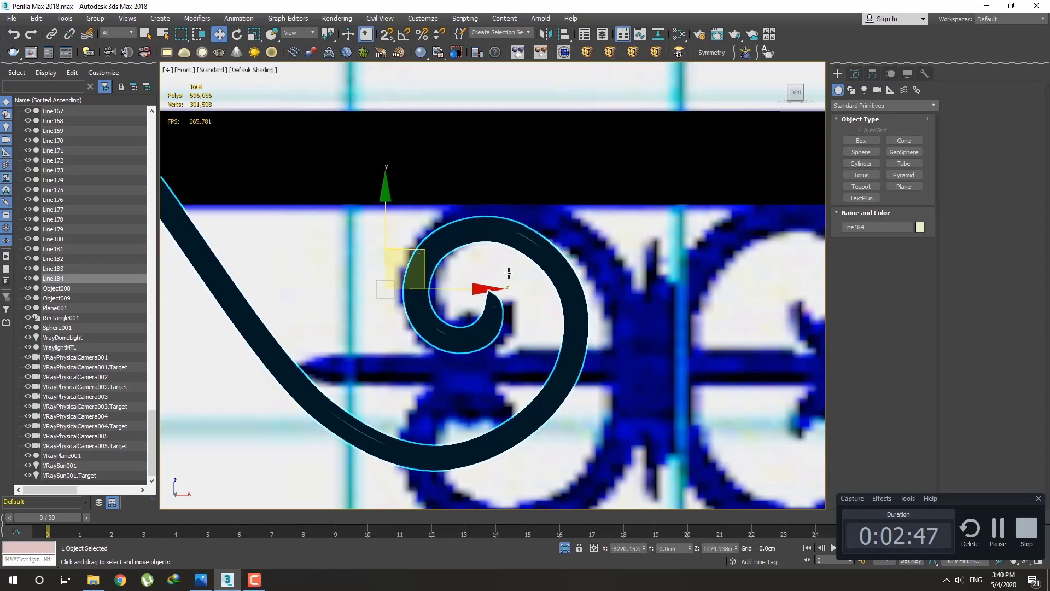
pyautogui.scroll(-3, 513, 279)
pyautogui.press('q')
pyautogui.moveTo(552, 325); pyautogui.dragTo(567, 331, button='middle')
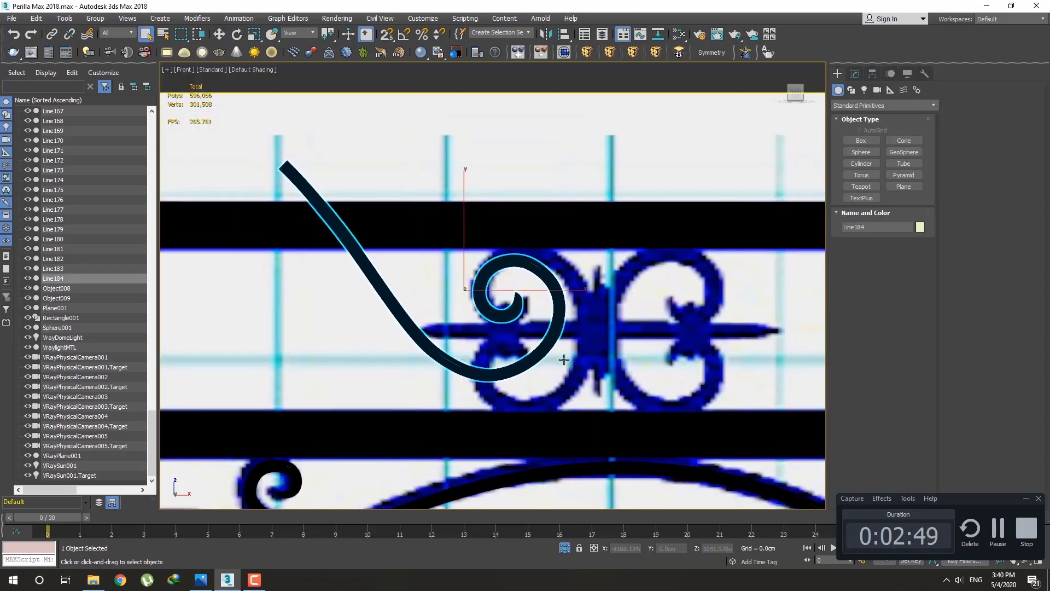
pyautogui.moveTo(458, 335); pyautogui.dragTo(481, 352, button='middle')
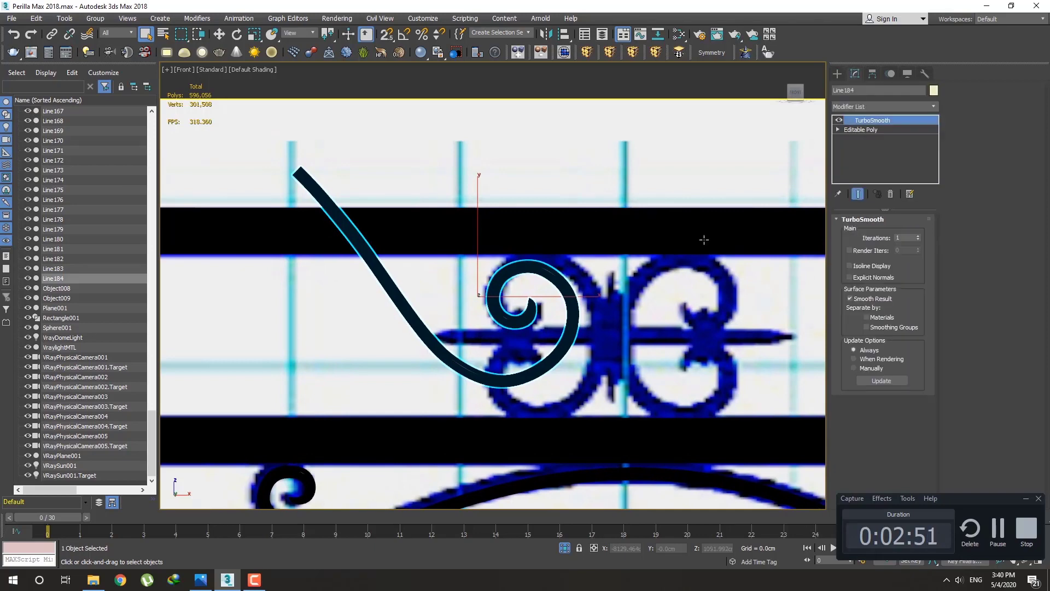
# Step: Remove the TurboSmooth modifier from the scroll copy and delete the polygons of its long tail
pyautogui.rightClick(860, 125)
pyautogui.click(873, 140)
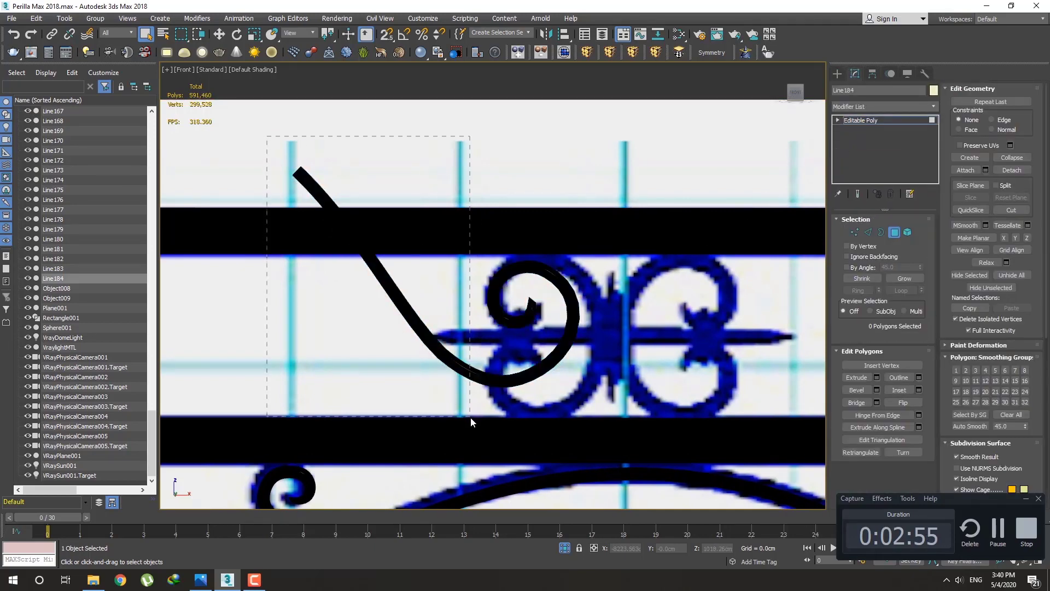
pyautogui.moveTo(471, 418); pyautogui.dragTo(472, 419)
pyautogui.press('Delete')
pyautogui.moveTo(589, 408); pyautogui.dragTo(448, 351)
pyautogui.press('Delete')
# Step: Delete the trimmed scroll copy from the upper rail motif
pyautogui.scroll(3, 548, 328)
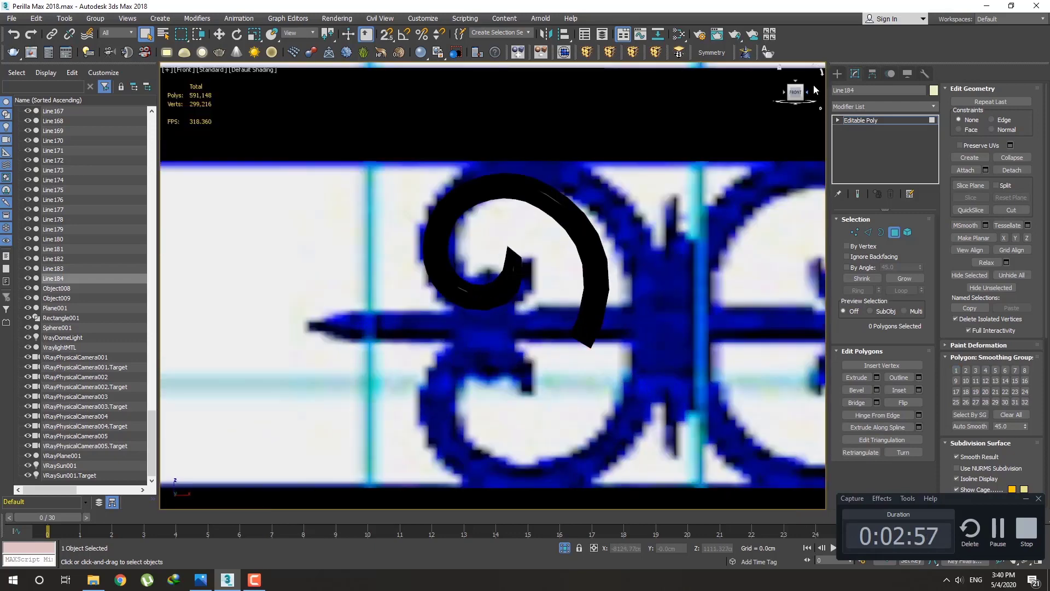
pyautogui.press('Delete')
pyautogui.scroll(-5, 472, 266)
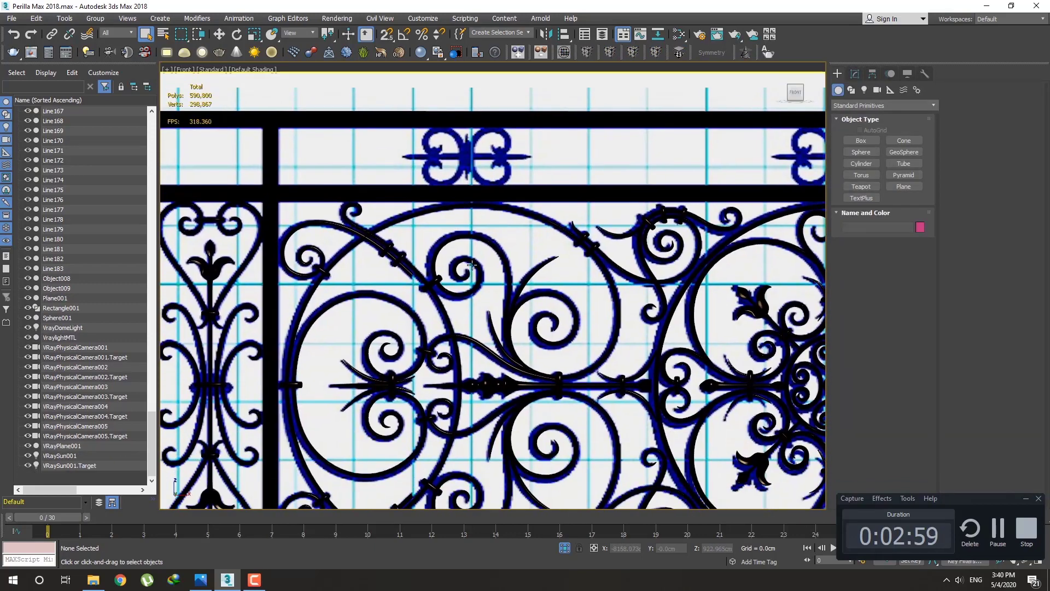
# Step: Select the upper spiral scroll inside the large side circle and copy it onto the first reference motif between the upper rails
pyautogui.click(472, 266)
pyautogui.click(855, 74)
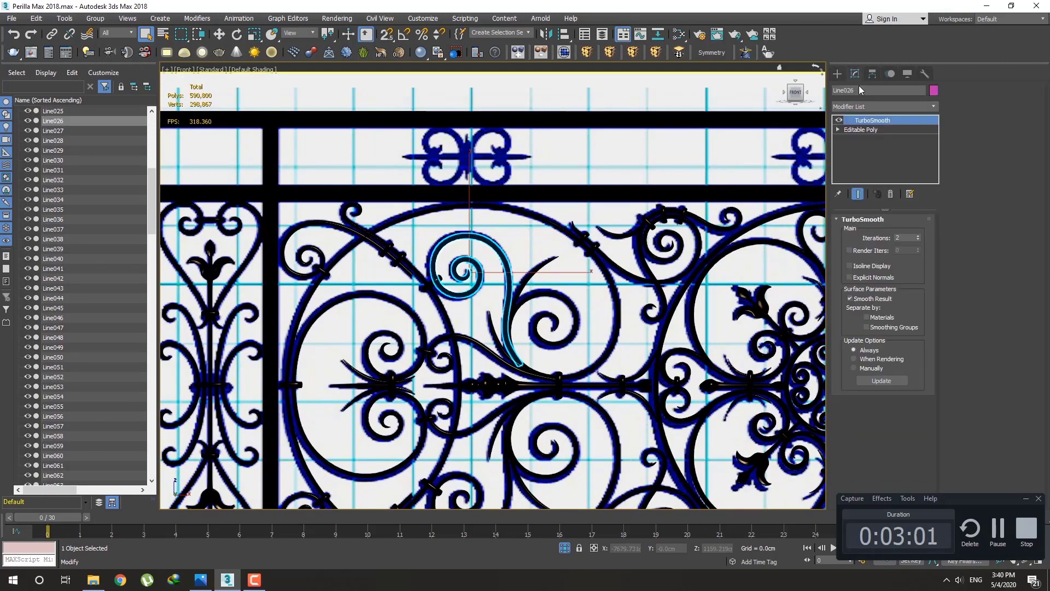
pyautogui.click(875, 132)
pyautogui.click(837, 73)
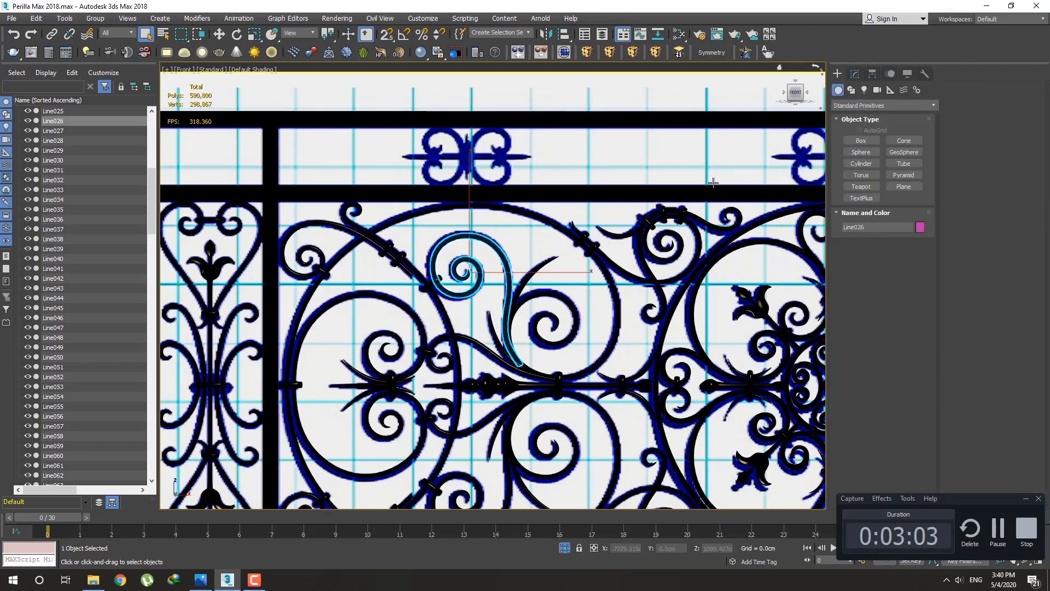
pyautogui.moveTo(488, 247); pyautogui.dragTo(504, 319, button='middle')
pyautogui.press('w')
pyautogui.moveTo(519, 317)
pyautogui.keyDown('shift'); pyautogui.mouseDown()
pyautogui.moveTo(495, 211)
pyautogui.moveTo(514, 194)
pyautogui.moveTo(458, 153)
pyautogui.mouseUp(); pyautogui.keyUp('shift')
pyautogui.click(527, 340)
# Step: Rotate the copied spiral clockwise and shift it so its inner coil lies over the motif's upper-left curl
pyautogui.scroll(5, 475, 207)
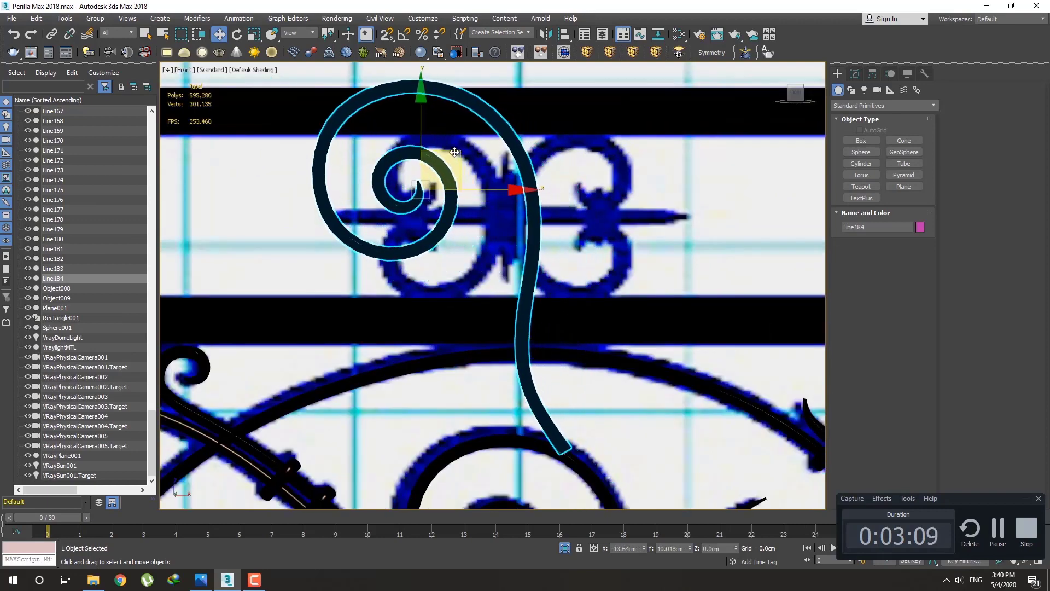
pyautogui.moveTo(466, 174); pyautogui.dragTo(489, 235, button='middle')
pyautogui.press('e')
pyautogui.moveTo(512, 192); pyautogui.dragTo(572, 211)
pyautogui.press('w')
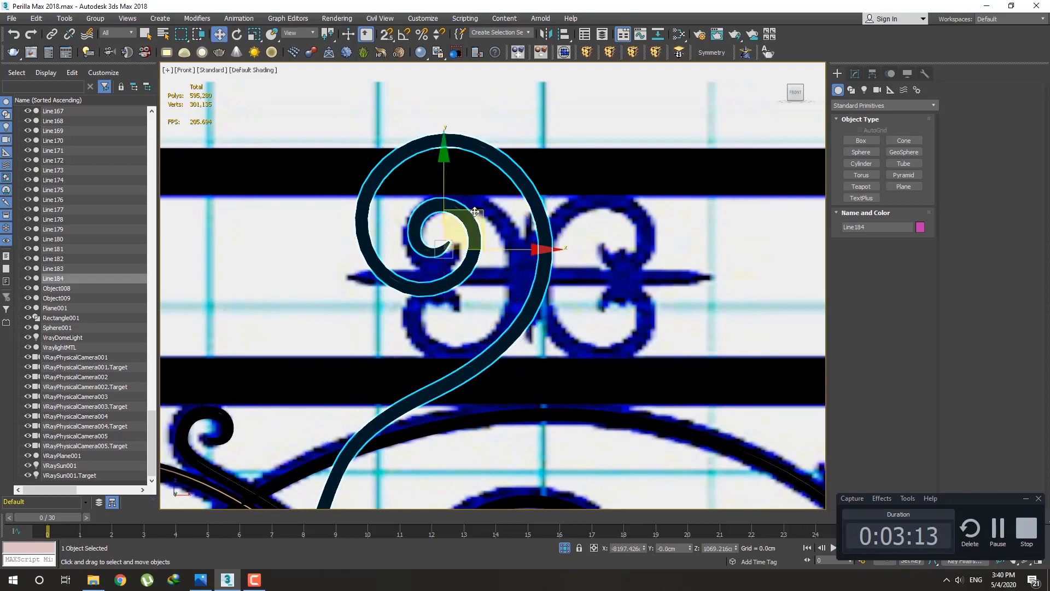
pyautogui.moveTo(478, 211); pyautogui.dragTo(484, 221)
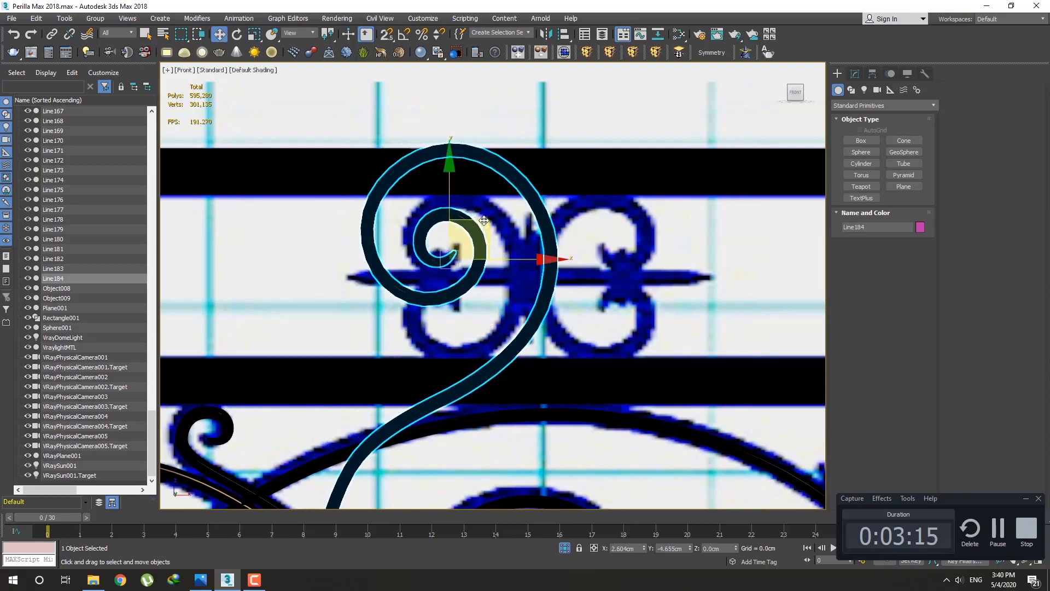
# Step: Fine-tune the spiral copy's rotation and position to match the inner end of the reference curl
pyautogui.press('e')
pyautogui.scroll(2, 488, 238)
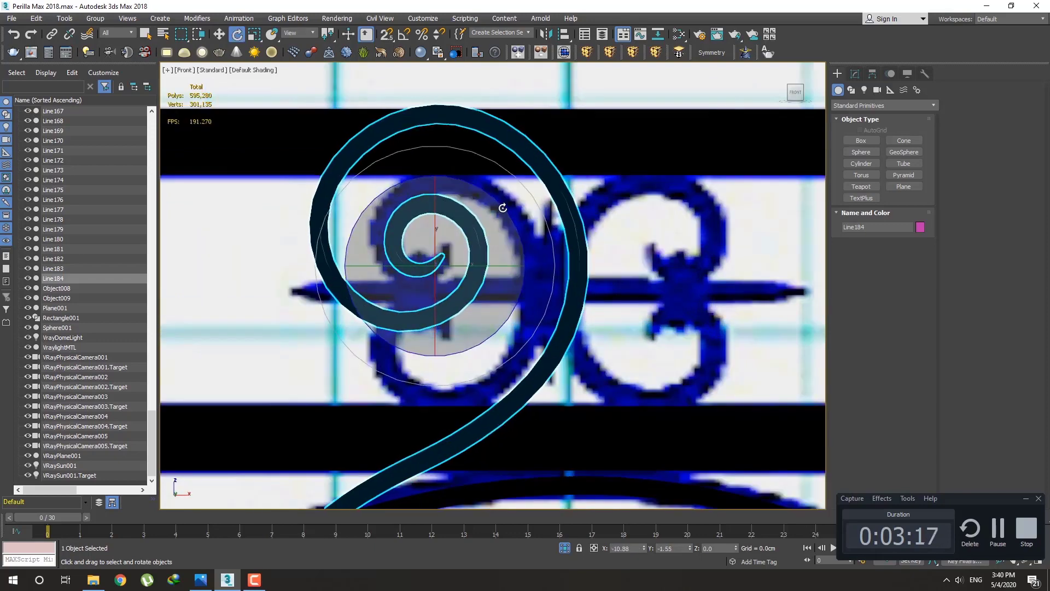
pyautogui.moveTo(504, 216); pyautogui.dragTo(504, 194)
pyautogui.press('w')
pyautogui.press('e')
pyautogui.press('w')
pyautogui.moveTo(476, 233); pyautogui.dragTo(485, 224)
# Step: Edit the vertices of the scroll copy's Editable Poly and raise the ones at the bottom of the inner curl
pyautogui.click(857, 72)
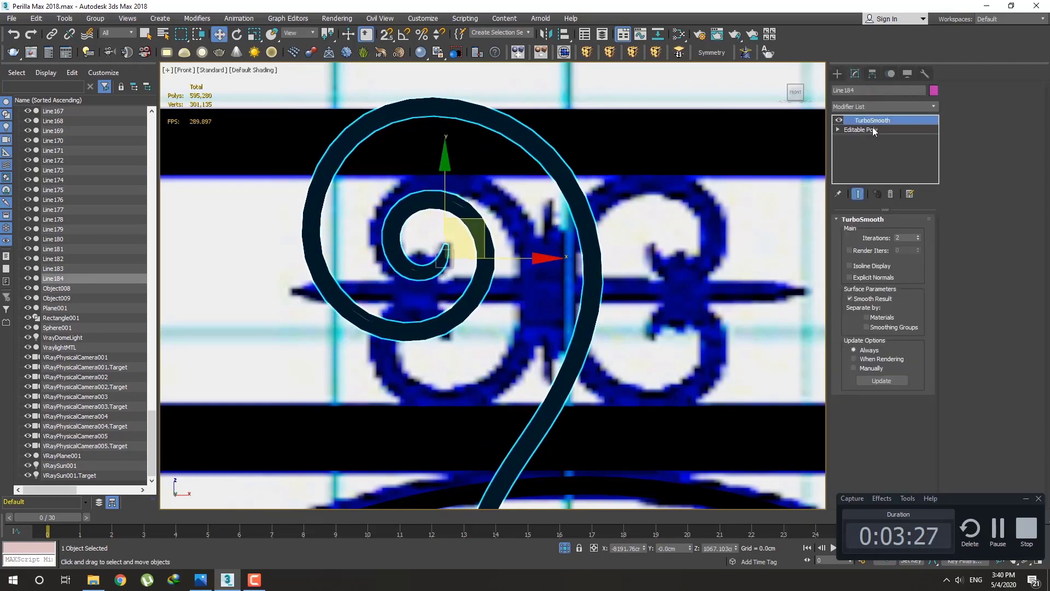
pyautogui.click(872, 129)
pyautogui.press('1')
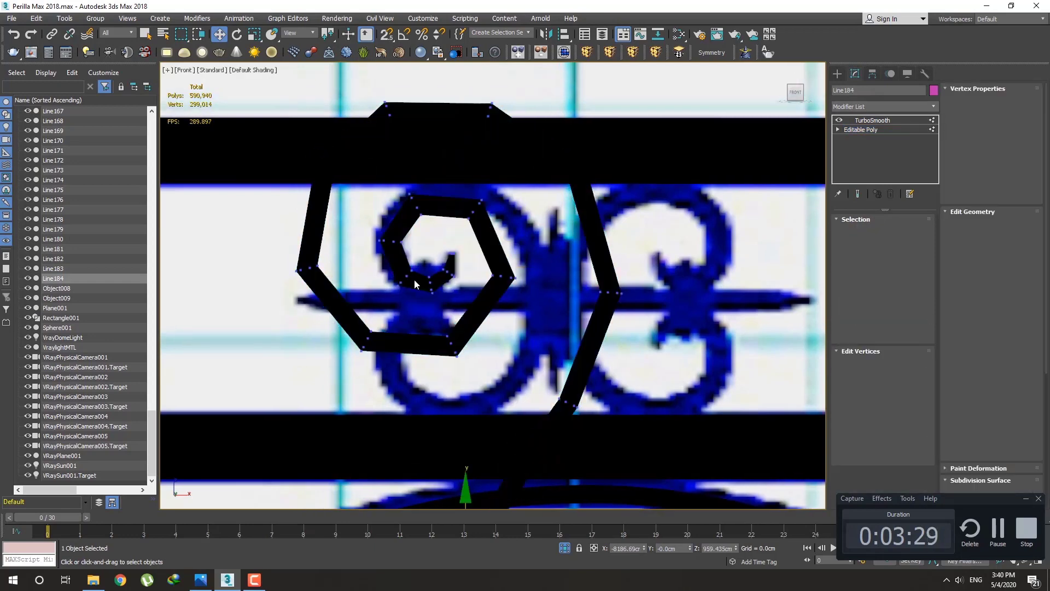
pyautogui.scroll(5, 421, 269)
pyautogui.moveTo(448, 271); pyautogui.dragTo(434, 272)
pyautogui.moveTo(463, 313); pyautogui.dragTo(453, 233)
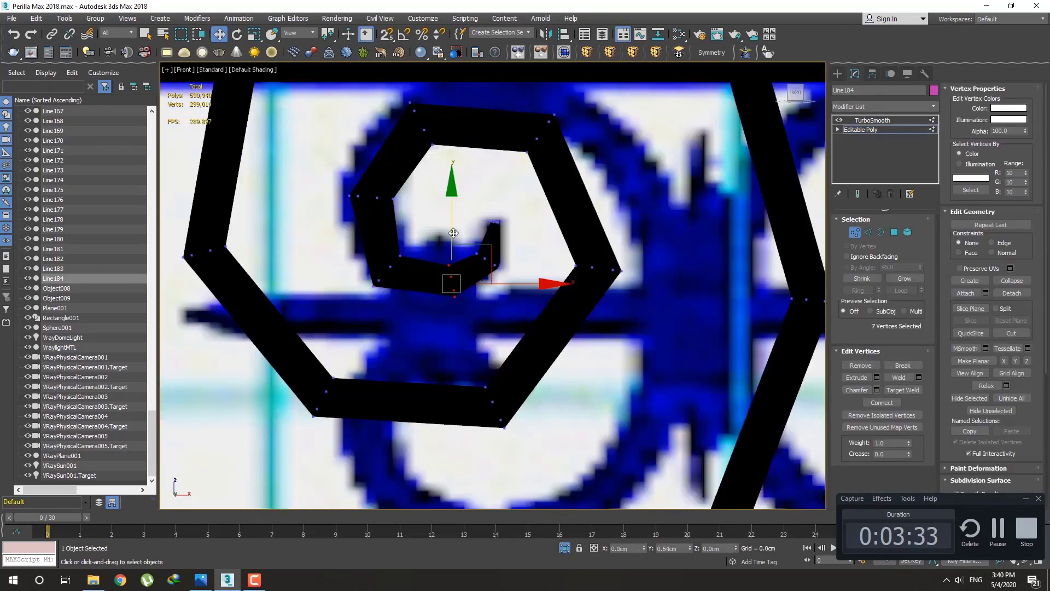
# Step: Display edged faces and shift the inner coil's left and upper-left vertices outward to follow the reference curl
pyautogui.moveTo(431, 252); pyautogui.dragTo(444, 324, button='middle')
pyautogui.moveTo(426, 288); pyautogui.dragTo(328, 247)
pyautogui.moveTo(454, 273); pyautogui.dragTo(440, 274)
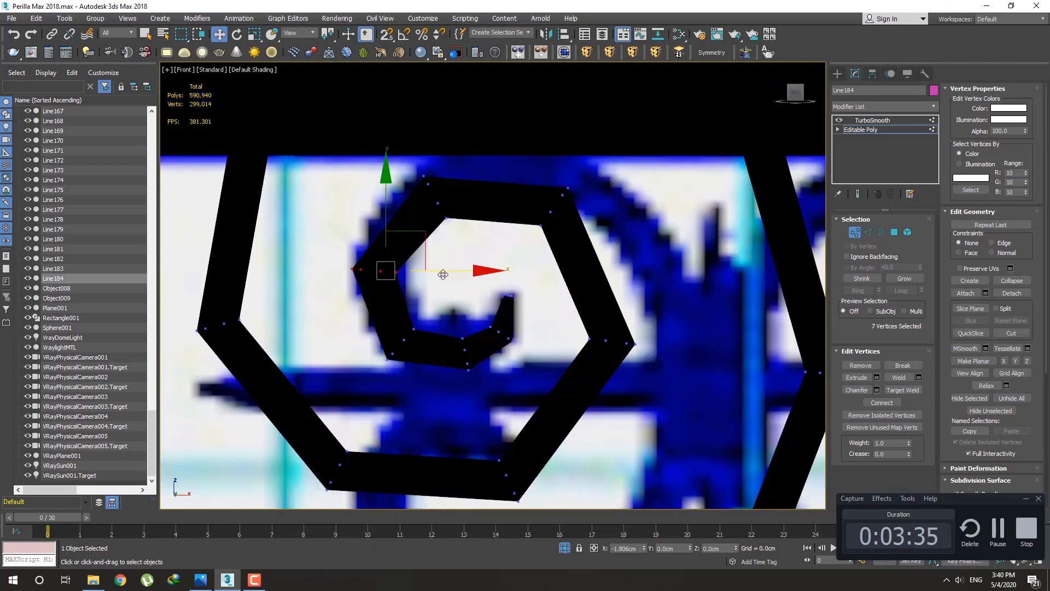
pyautogui.moveTo(440, 275); pyautogui.dragTo(443, 307, button='middle')
pyautogui.press('F4')
pyautogui.moveTo(462, 278); pyautogui.dragTo(359, 147)
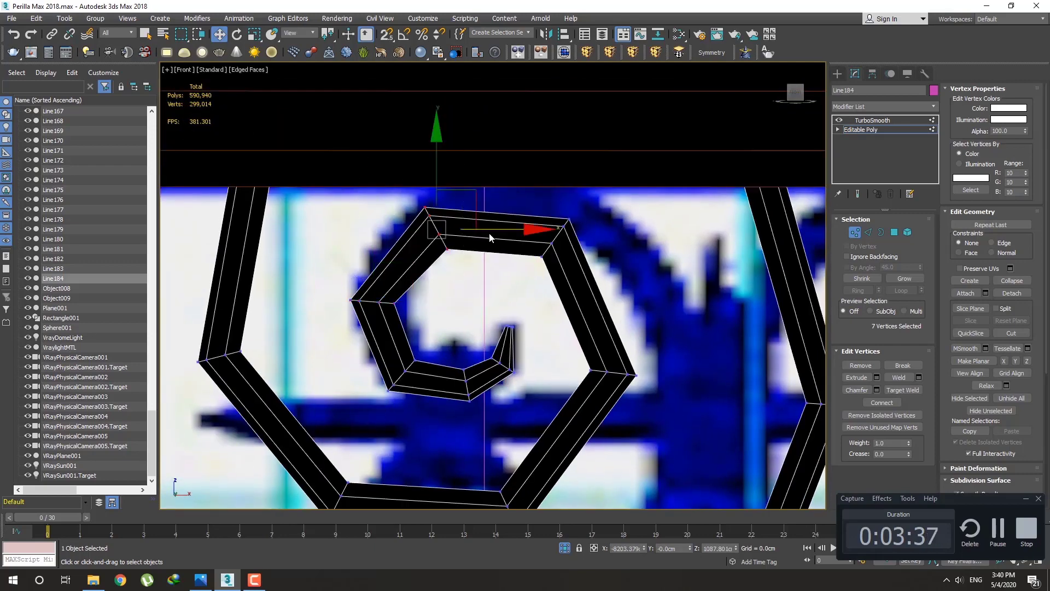
pyautogui.moveTo(490, 233); pyautogui.dragTo(470, 230)
# Step: Raise the coil's upper-right and upper-left vertices to the rail's underside and nudge its left corner vertices upward
pyautogui.moveTo(609, 199); pyautogui.dragTo(533, 263)
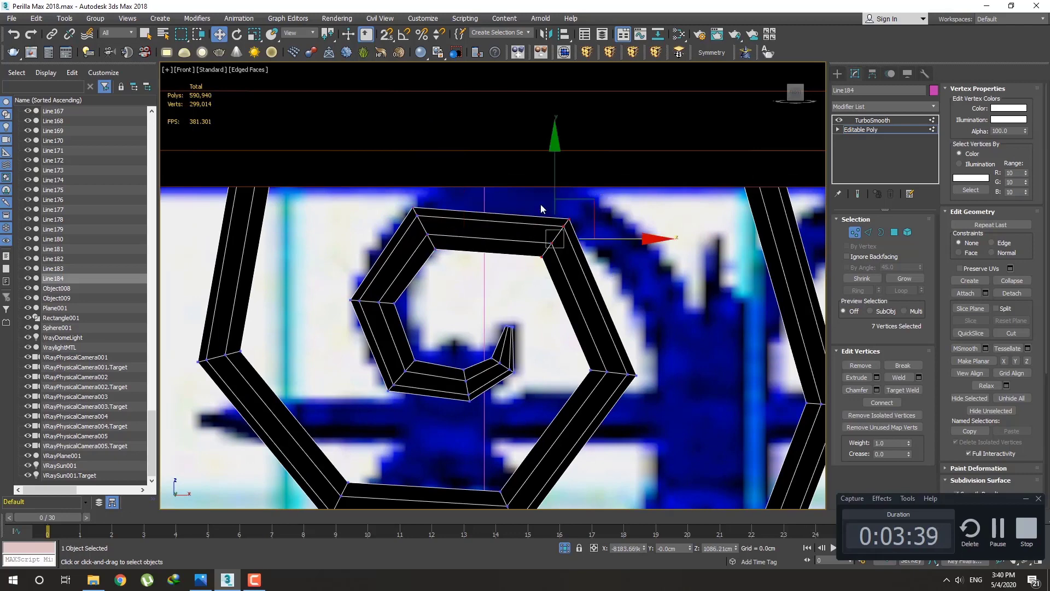
pyautogui.moveTo(556, 182); pyautogui.dragTo(556, 148)
pyautogui.moveTo(473, 279); pyautogui.dragTo(360, 186)
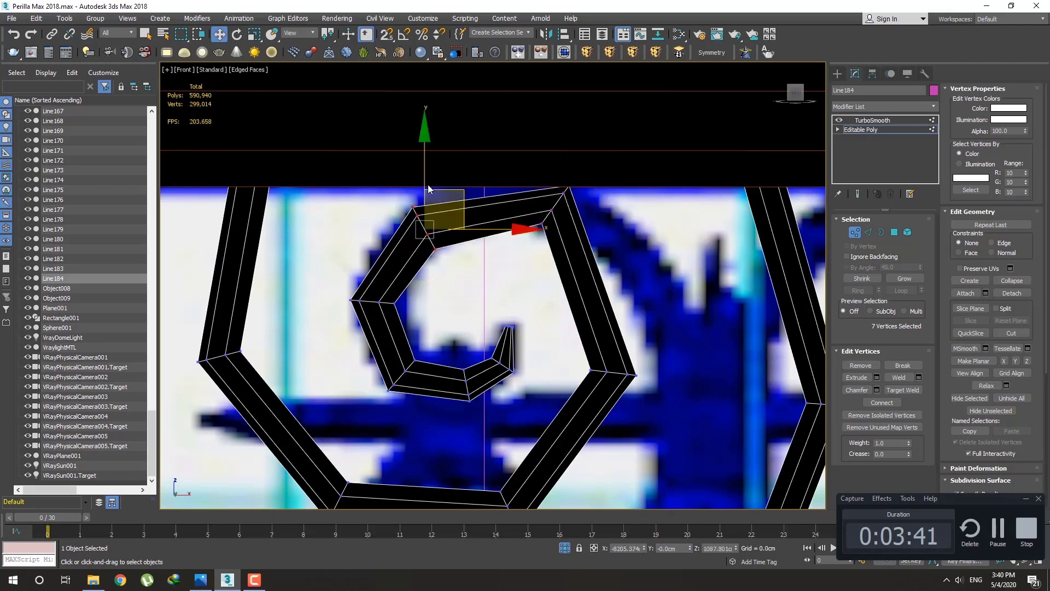
pyautogui.moveTo(428, 181); pyautogui.dragTo(426, 161)
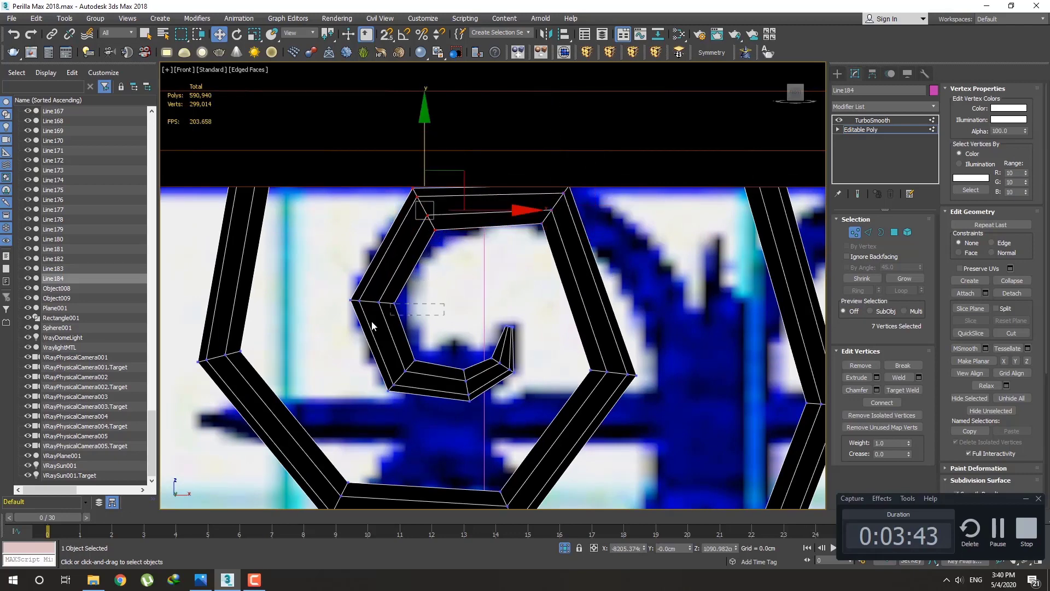
pyautogui.moveTo(372, 320); pyautogui.dragTo(373, 288)
pyautogui.scroll(-3, 411, 253)
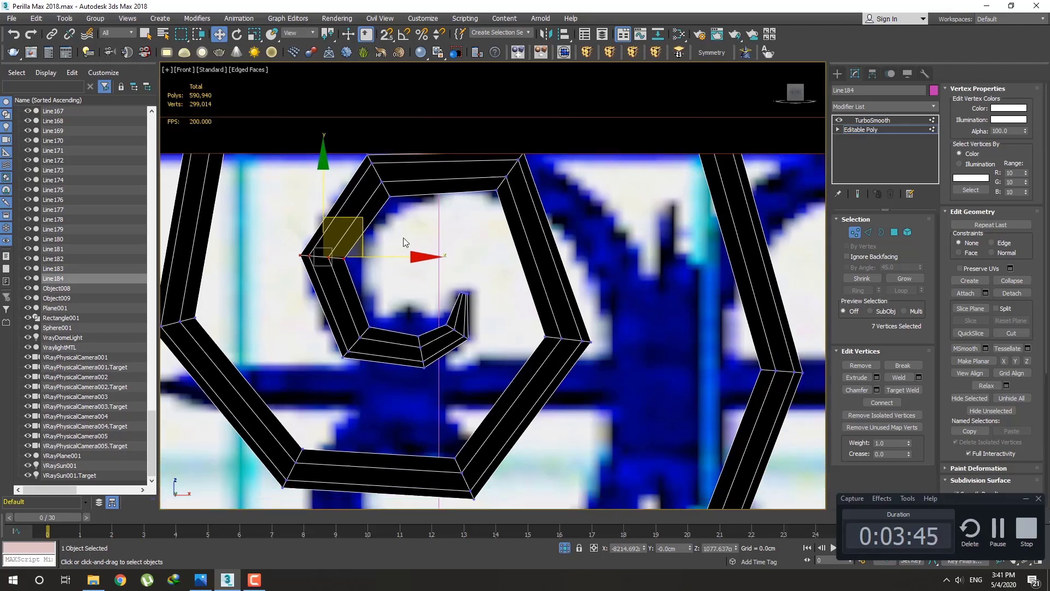
# Step: Move the vertices on the coil's right side outward to the vertical centre of the reference motif
pyautogui.moveTo(466, 294); pyautogui.dragTo(461, 299)
pyautogui.scroll(2, 513, 290)
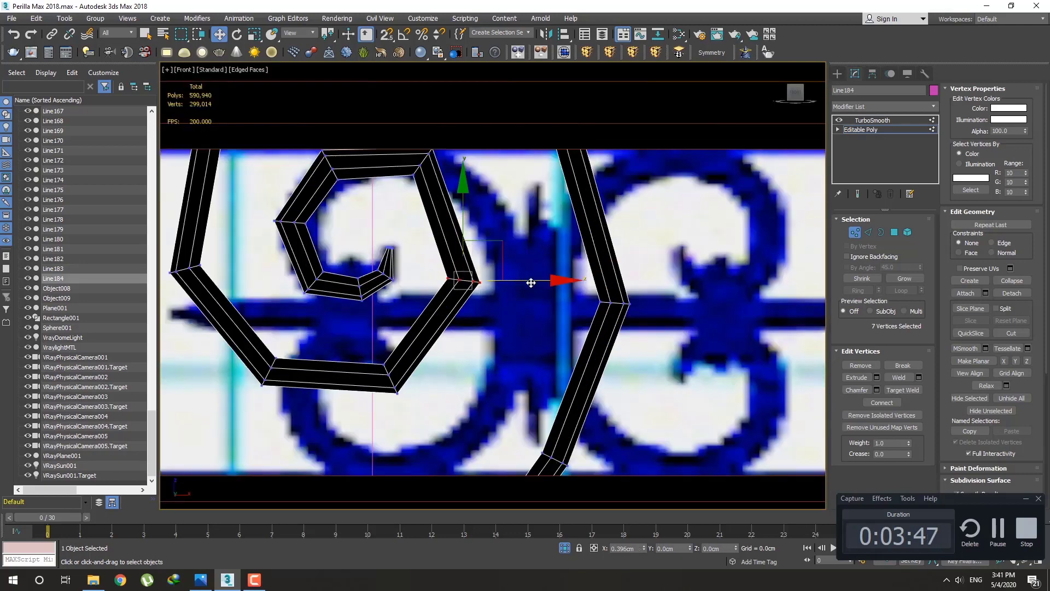
pyautogui.moveTo(528, 282); pyautogui.dragTo(581, 281)
pyautogui.scroll(-2, 518, 294)
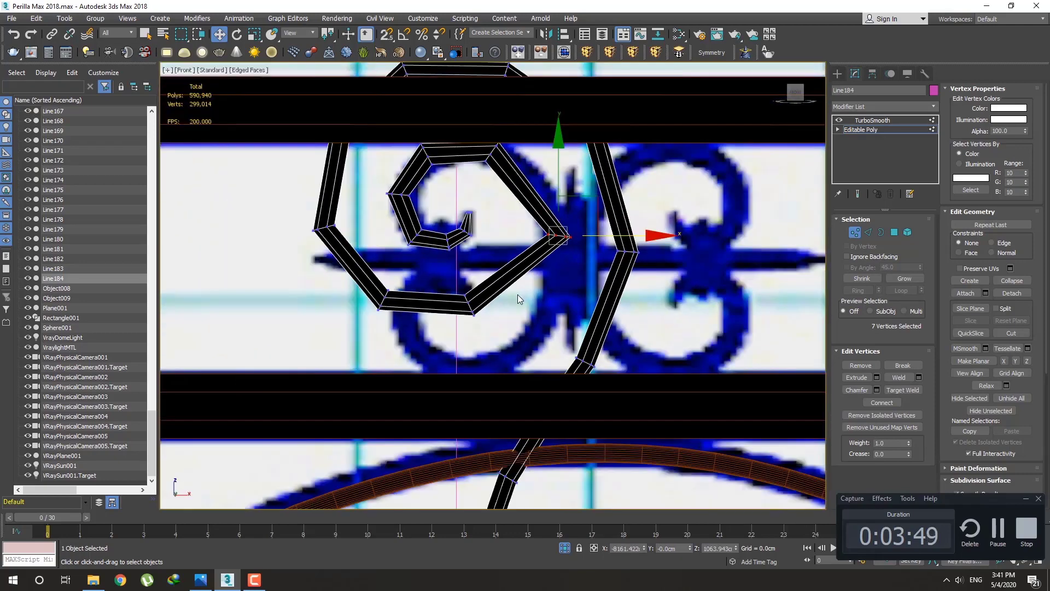
# Step: Delete the coil's lower polygons and the detached outer spiral pieces, keeping only the inner curl
pyautogui.moveTo(518, 295); pyautogui.dragTo(514, 332, button='middle')
pyautogui.press('4')
pyautogui.moveTo(519, 360); pyautogui.dragTo(391, 320)
pyautogui.press('Delete')
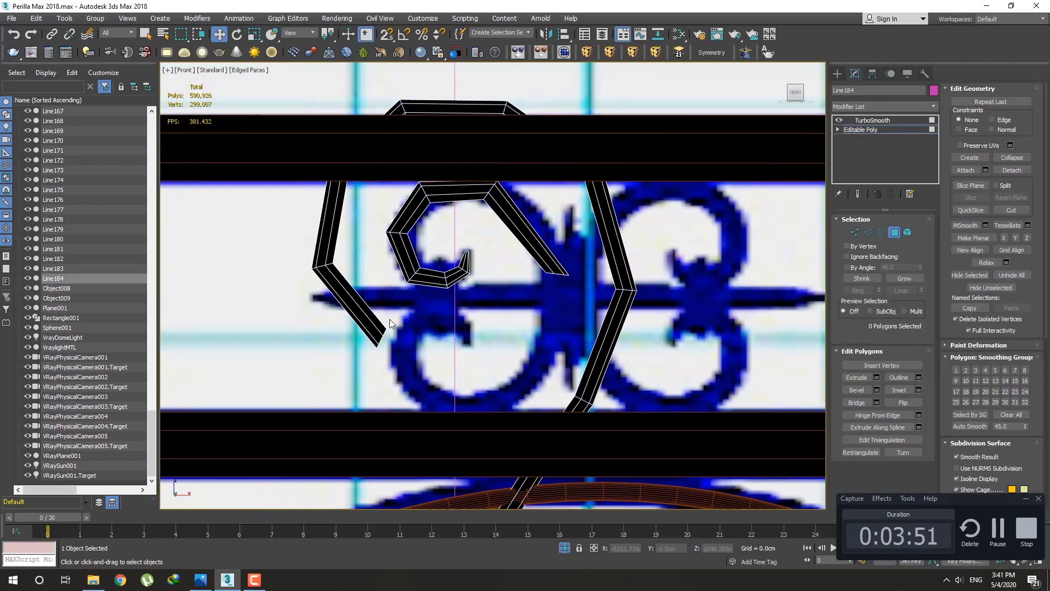
pyautogui.moveTo(351, 293); pyautogui.dragTo(374, 345, button='middle')
pyautogui.moveTo(388, 275); pyautogui.dragTo(405, 290, button='middle')
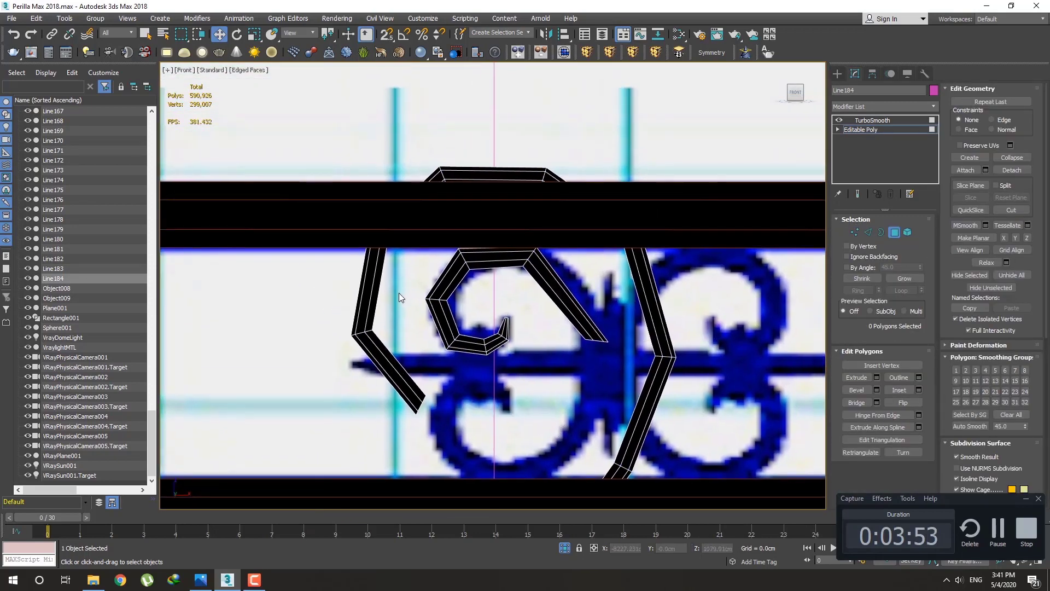
pyautogui.press('5')
pyautogui.click(370, 297)
pyautogui.press('Delete')
# Step: Flatten the curl's open end horizontally with Scale, widen it, and lower it toward the motif's horizontal bar
pyautogui.scroll(2, 518, 284)
pyautogui.moveTo(594, 313); pyautogui.dragTo(538, 322, button='middle')
pyautogui.press('1')
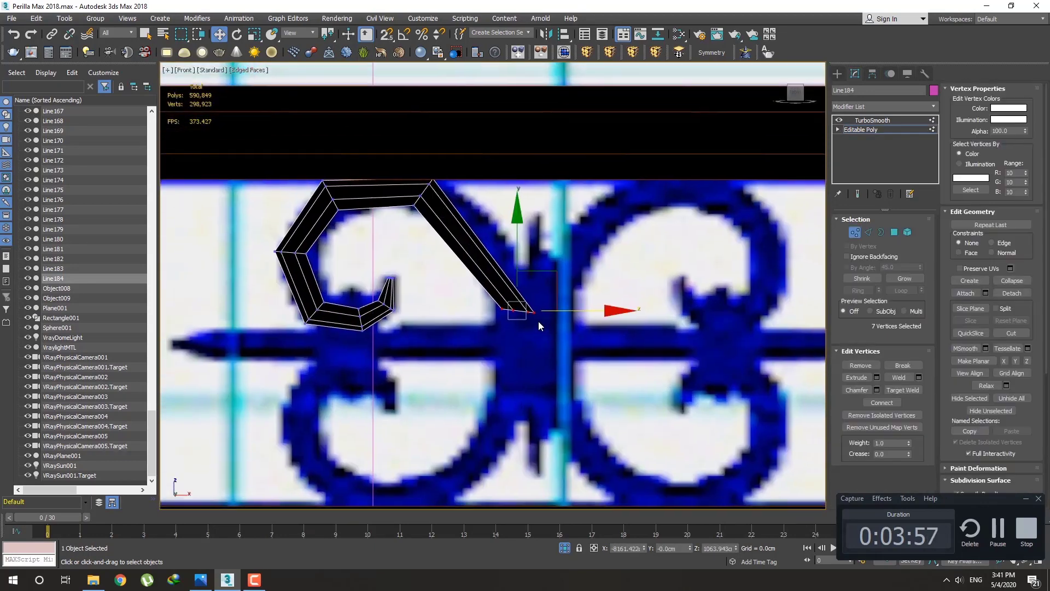
pyautogui.scroll(2, 538, 320)
pyautogui.press('r')
pyautogui.moveTo(510, 227); pyautogui.dragTo(500, 370)
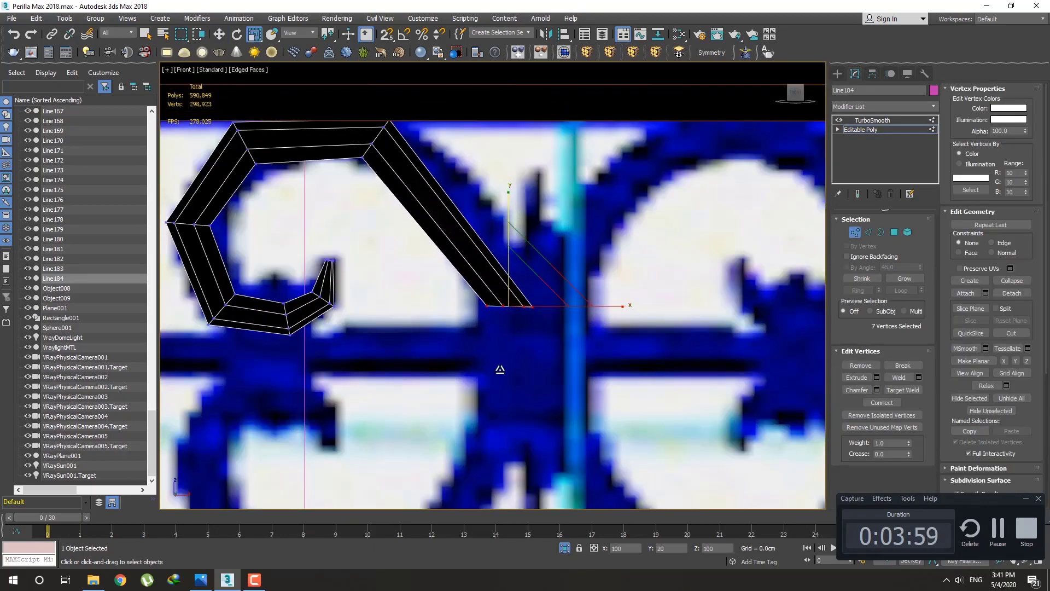
pyautogui.moveTo(605, 305); pyautogui.dragTo(628, 301)
pyautogui.moveTo(520, 324); pyautogui.dragTo(542, 324, button='middle')
pyautogui.scroll(2, 542, 324)
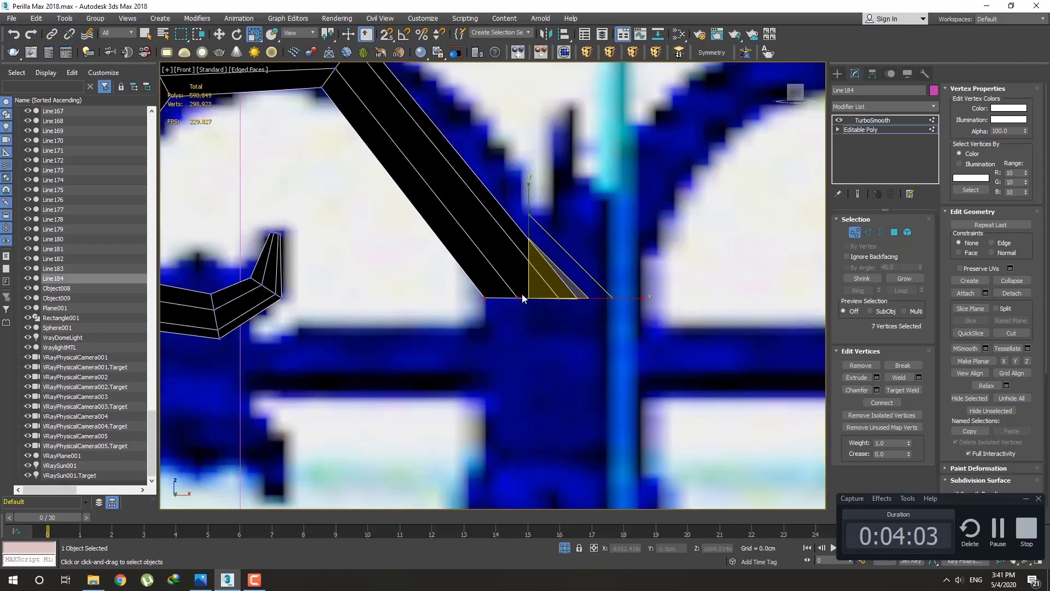
pyautogui.press('w')
pyautogui.moveTo(531, 226); pyautogui.dragTo(526, 258)
# Step: Connect the lengthwise edges of the curl's last segment with a new edge loop and move it outward to round the arc
pyautogui.moveTo(477, 258); pyautogui.dragTo(493, 351, button='middle')
pyautogui.scroll(-2, 489, 326)
pyautogui.press('2')
pyautogui.moveTo(435, 338); pyautogui.dragTo(539, 322)
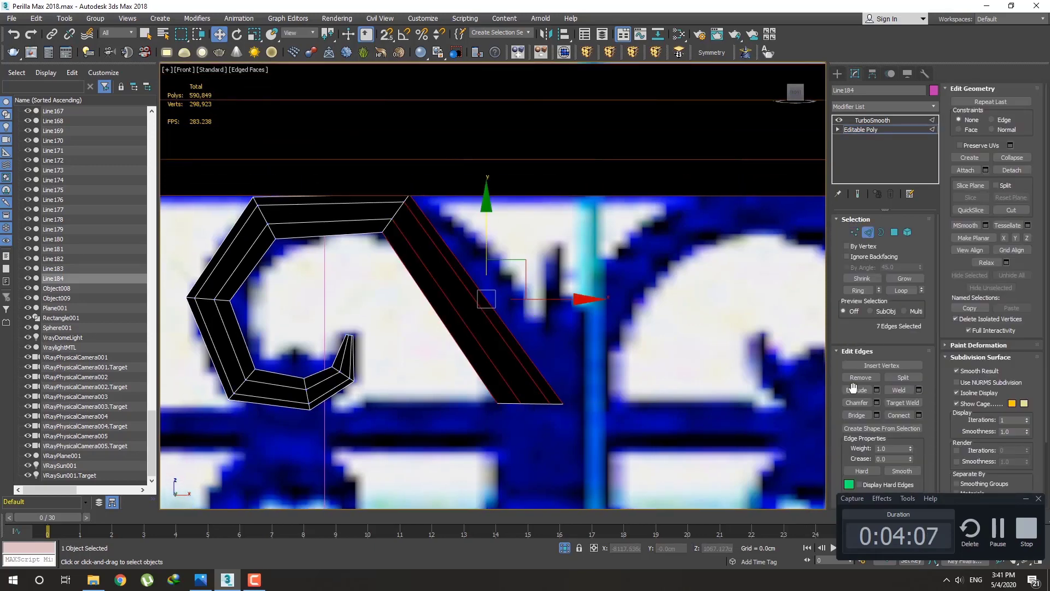
pyautogui.click(498, 340)
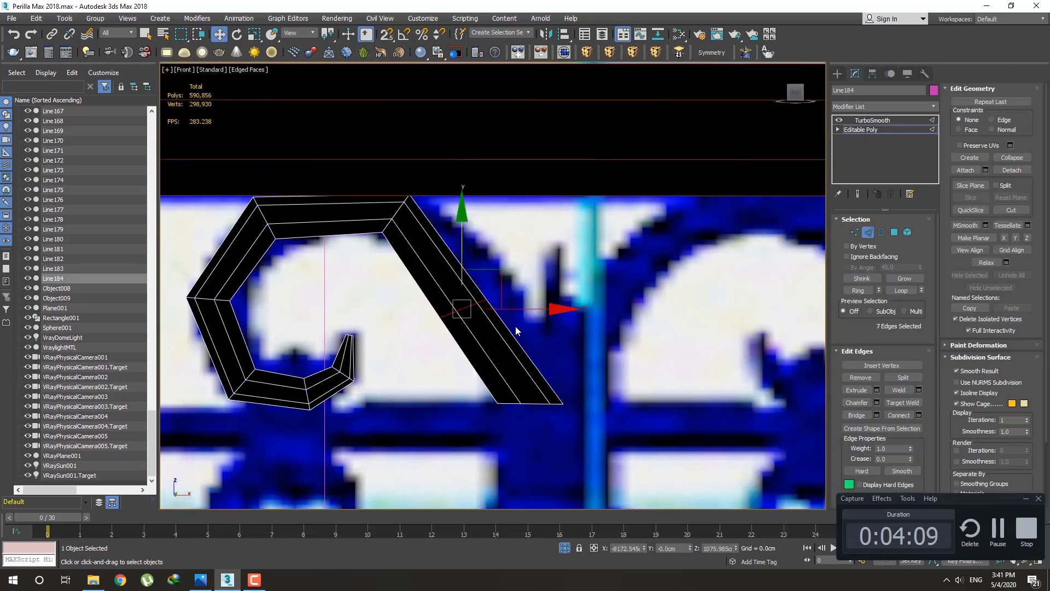
pyautogui.moveTo(499, 285); pyautogui.dragTo(523, 263)
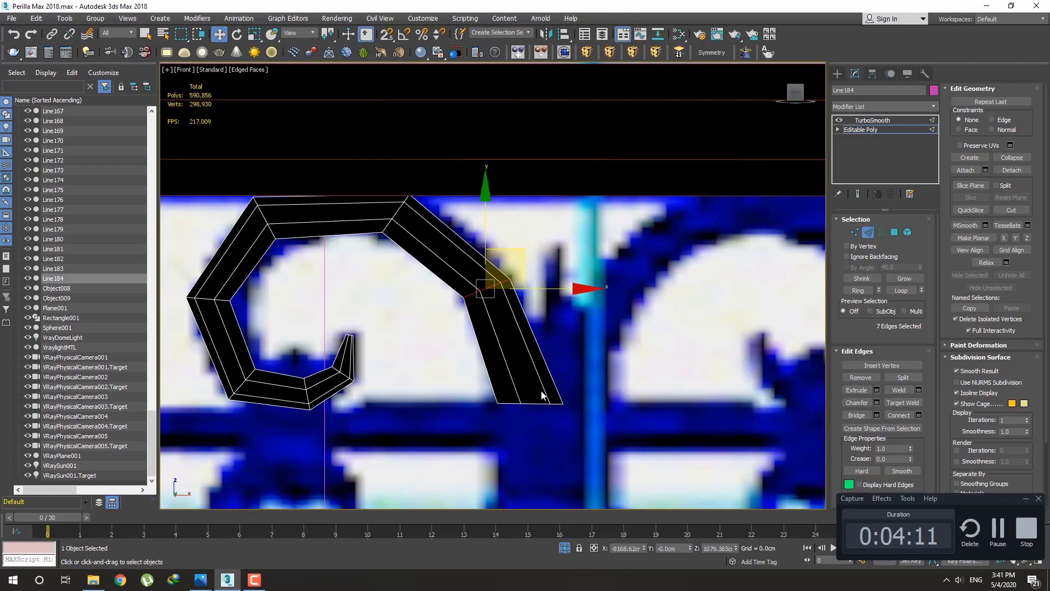
# Step: Scale the vertices of the curl's open end narrower along the X axis
pyautogui.press('1')
pyautogui.press('t')
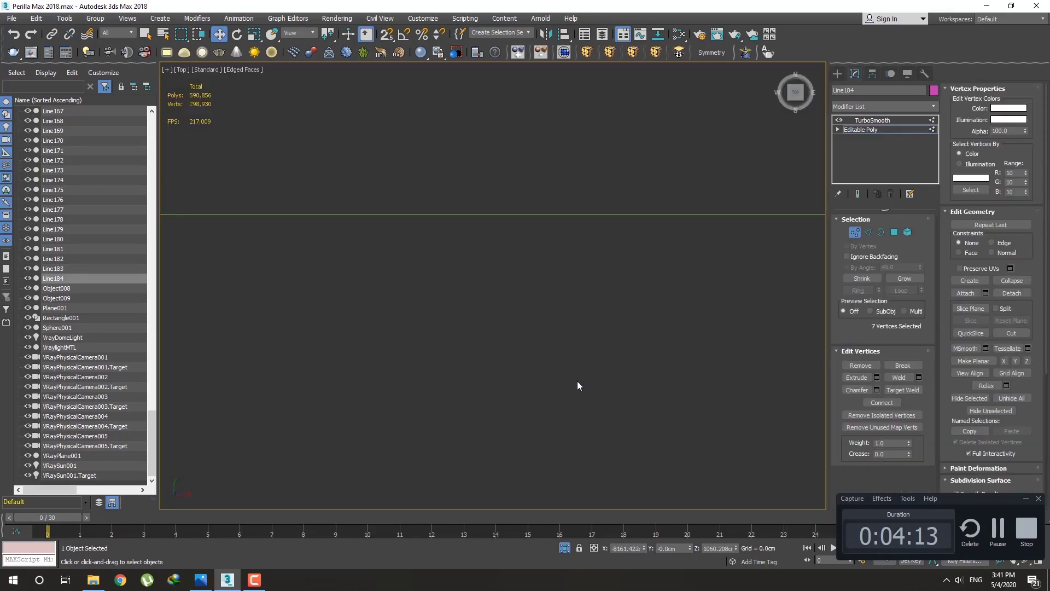
pyautogui.press('f')
pyautogui.scroll(5, 528, 366)
pyautogui.moveTo(539, 367); pyautogui.dragTo(542, 393, button='middle')
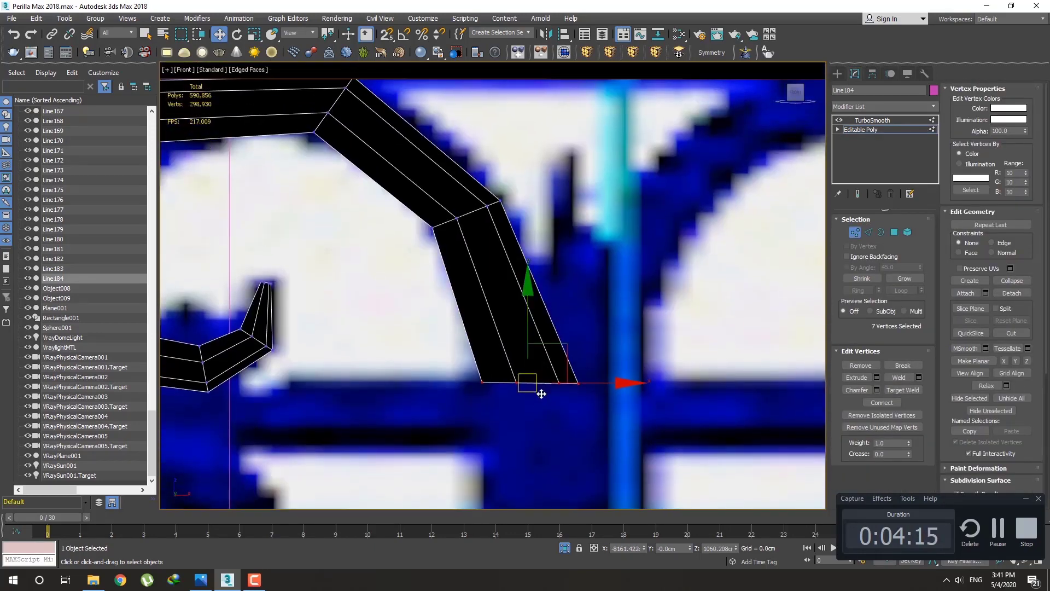
pyautogui.press('r')
pyautogui.moveTo(610, 382); pyautogui.dragTo(598, 383)
pyautogui.scroll(-5, 519, 351)
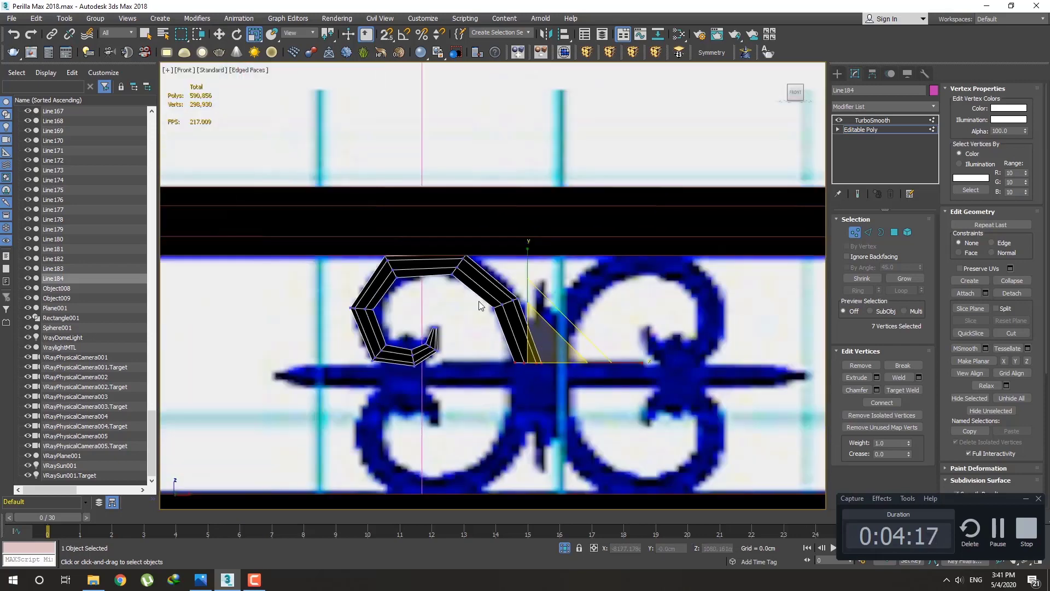
# Step: Rotate the curl's upper-right vertex ring and adjust its height so the arc meets the upper rail evenly
pyautogui.scroll(2, 478, 301)
pyautogui.press('e')
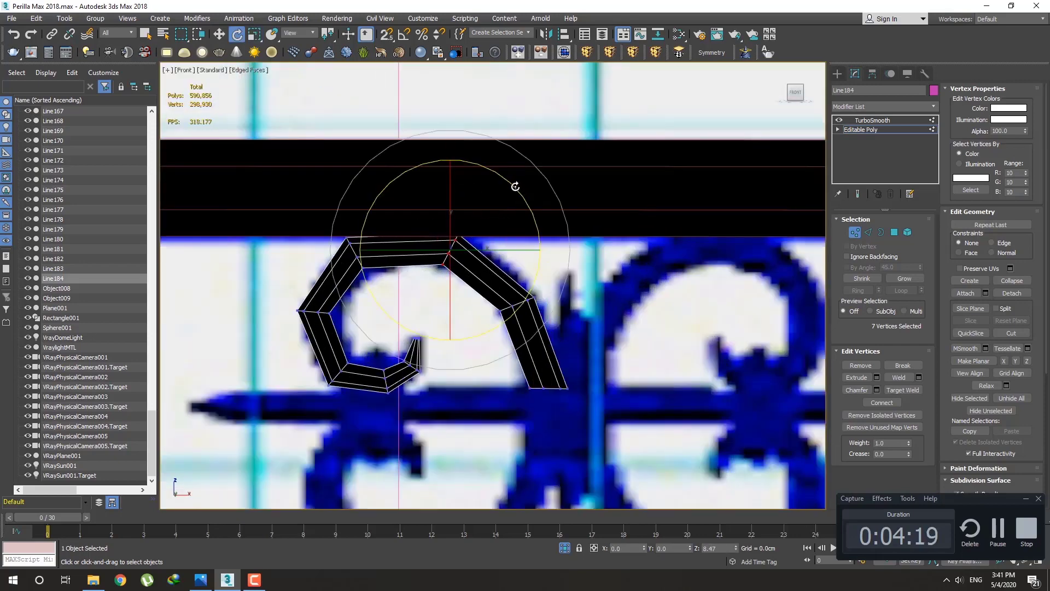
pyautogui.press('w')
pyautogui.scroll(2, 454, 229)
pyautogui.moveTo(447, 193); pyautogui.dragTo(450, 200)
pyautogui.scroll(2, 494, 255)
pyautogui.moveTo(493, 255); pyautogui.dragTo(438, 219, button='middle')
pyautogui.scroll(-4, 438, 219)
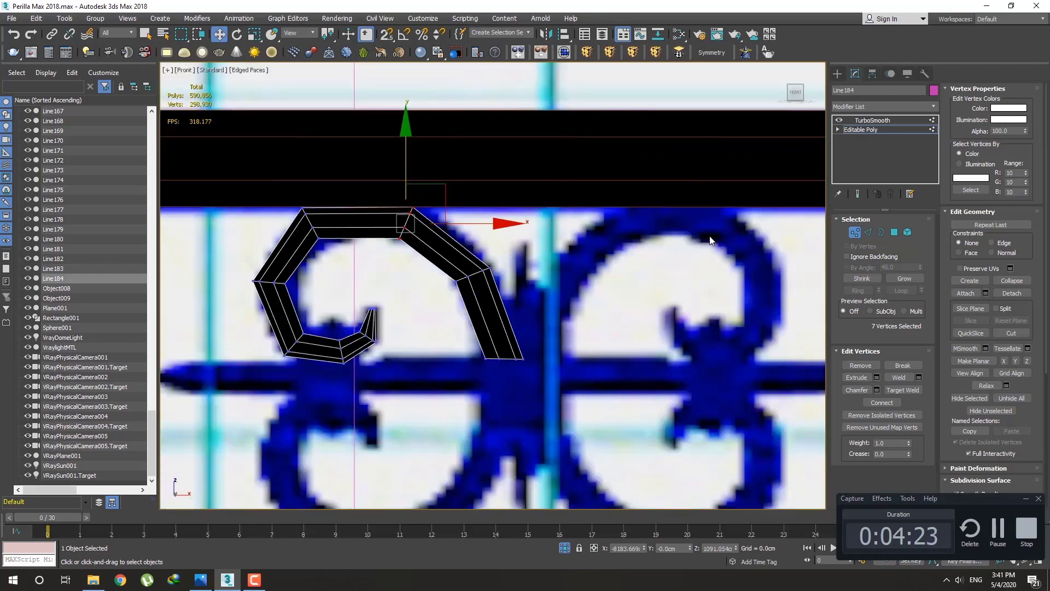
# Step: Check the smoothed curl, then shift the vertices of its end segment slightly right toward the motif's centre
pyautogui.click(838, 74)
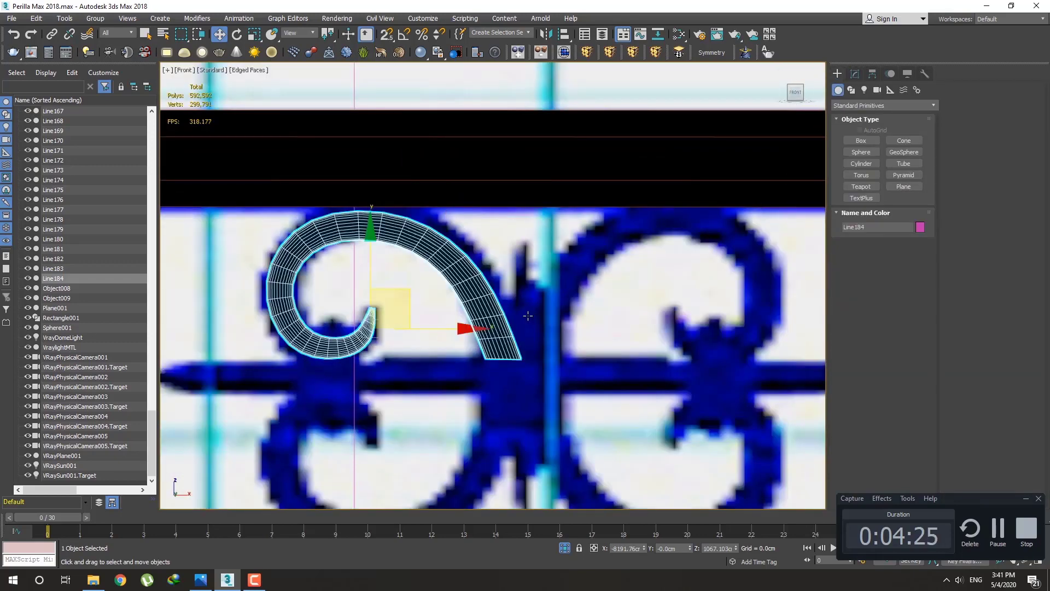
pyautogui.click(855, 73)
pyautogui.click(865, 131)
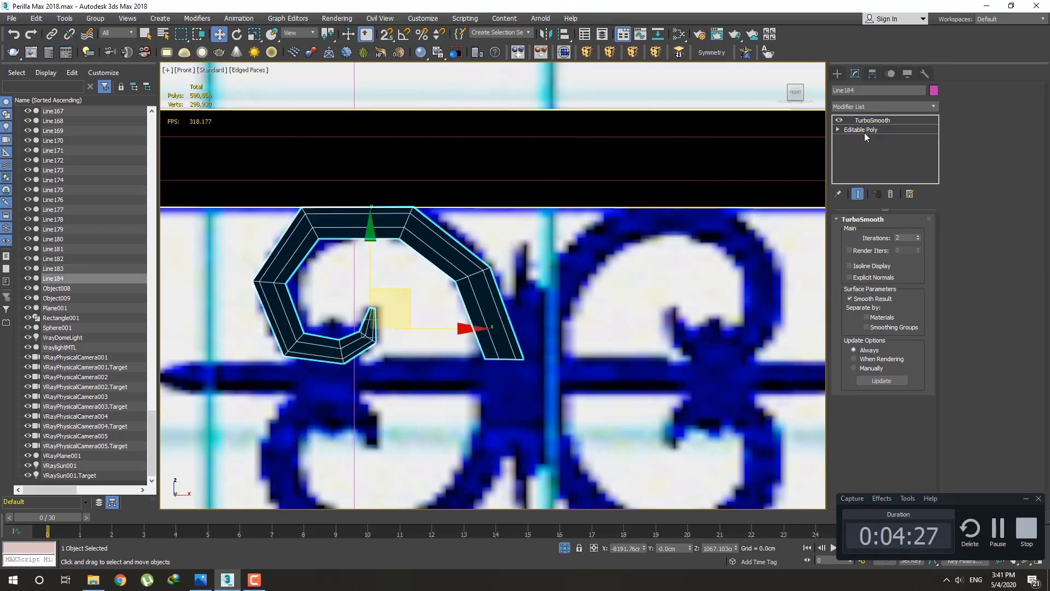
pyautogui.press('1')
pyautogui.moveTo(581, 399); pyautogui.dragTo(407, 257)
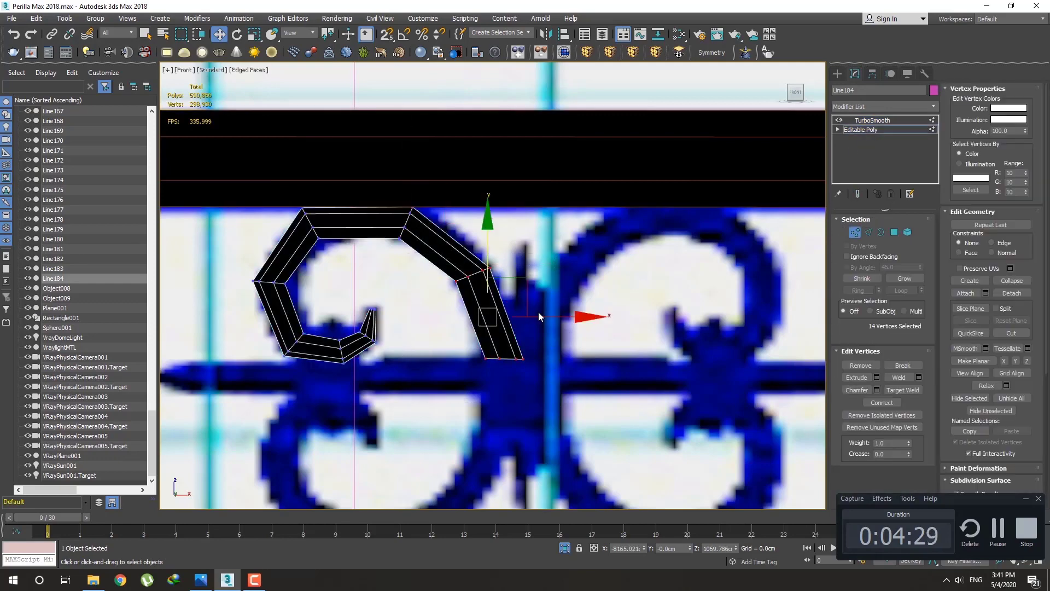
pyautogui.moveTo(538, 316); pyautogui.dragTo(545, 315)
# Step: Rotate the vertex ring above the open end and shift the end segment further right to even out the bend
pyautogui.moveTo(550, 239); pyautogui.dragTo(445, 300)
pyautogui.press('e')
pyautogui.moveTo(554, 223); pyautogui.dragTo(548, 216)
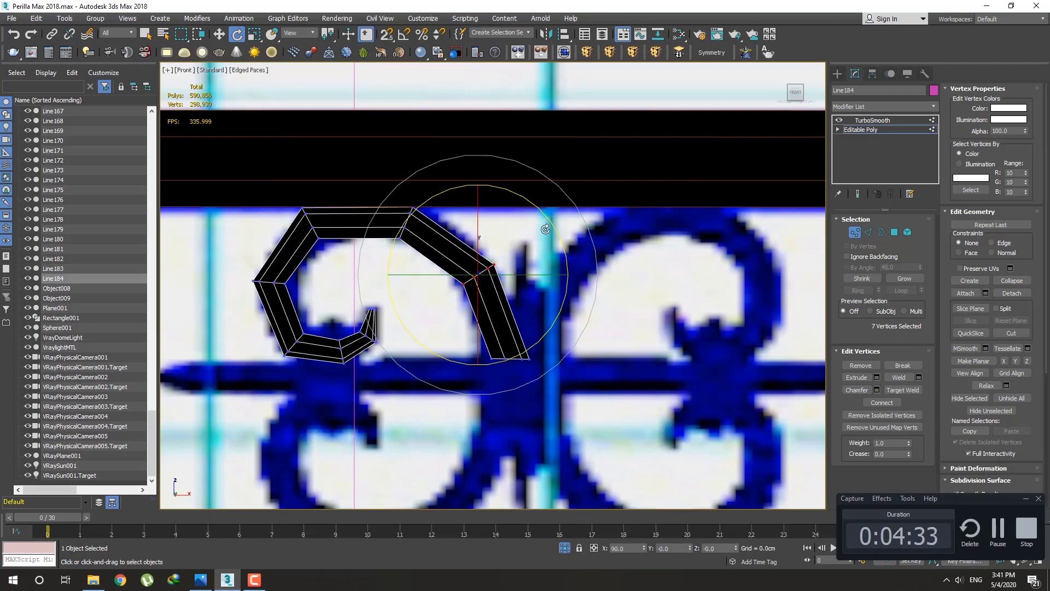
pyautogui.press('w')
pyautogui.moveTo(453, 247); pyautogui.dragTo(455, 248)
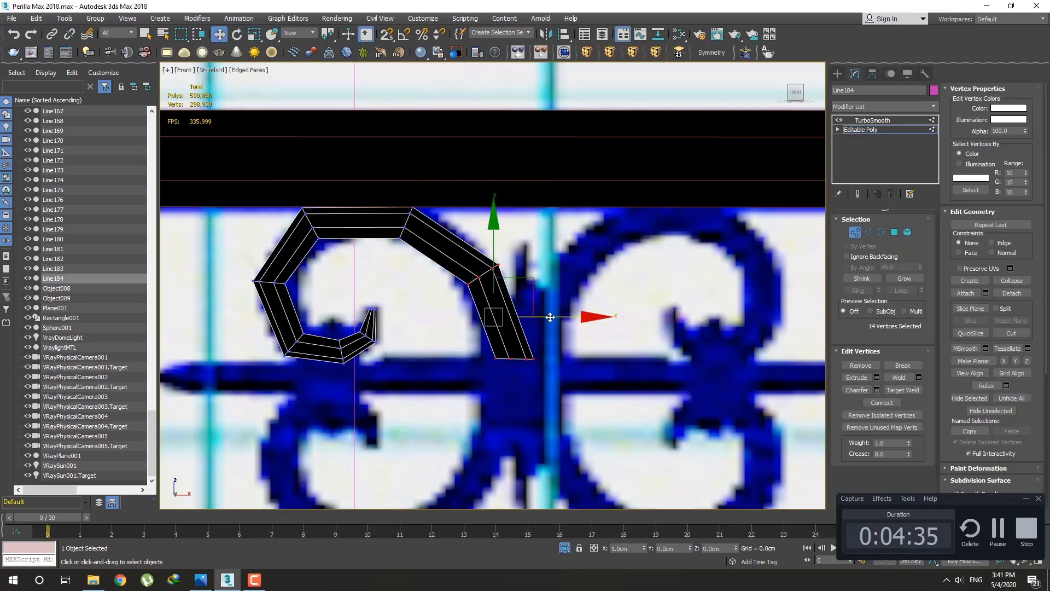
# Step: Review the smoothed curl against the reference and remove its TurboSmooth modifier
pyautogui.click(837, 76)
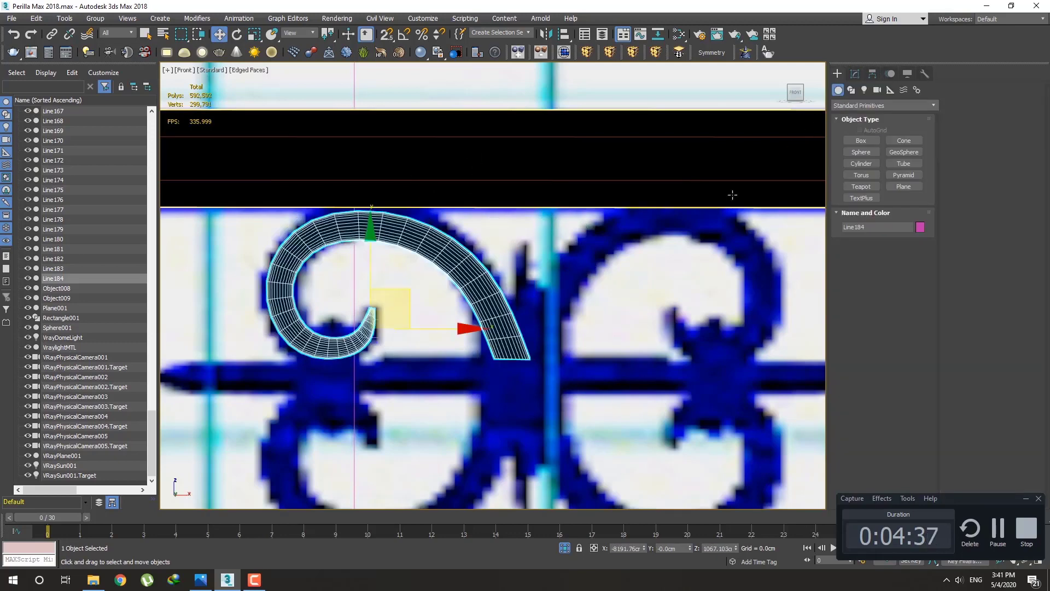
pyautogui.moveTo(540, 329); pyautogui.dragTo(531, 286, button='middle')
pyautogui.press('q')
pyautogui.click(855, 73)
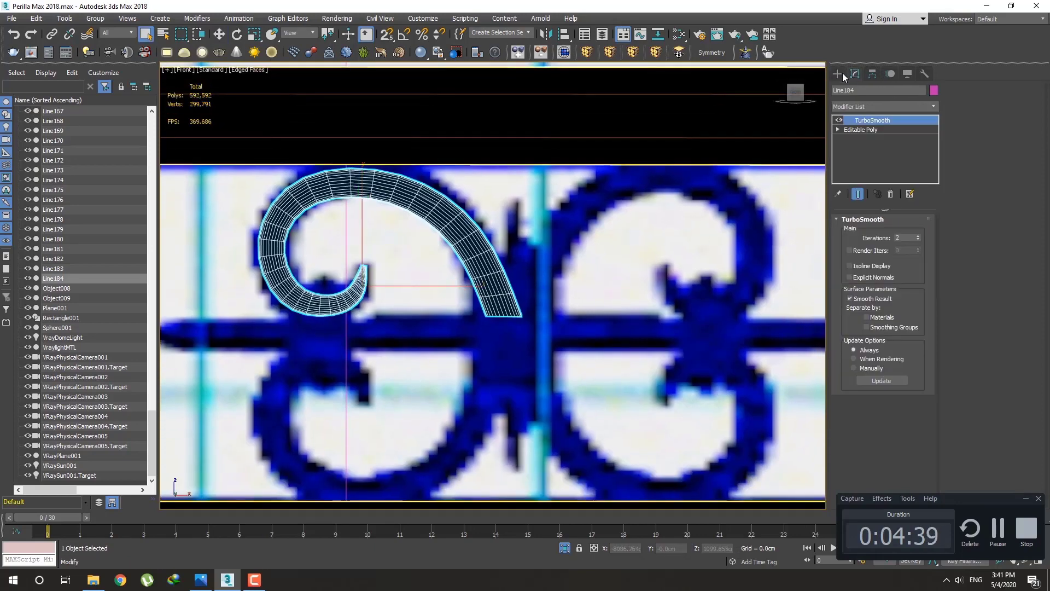
pyautogui.click(837, 73)
pyautogui.click(855, 73)
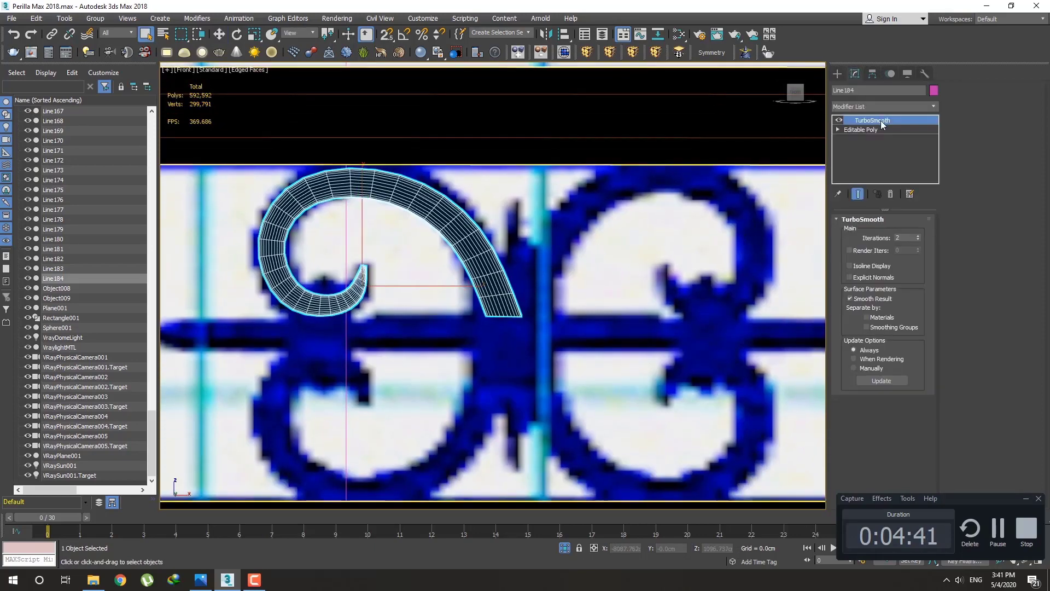
pyautogui.rightClick(881, 120)
pyautogui.click(903, 140)
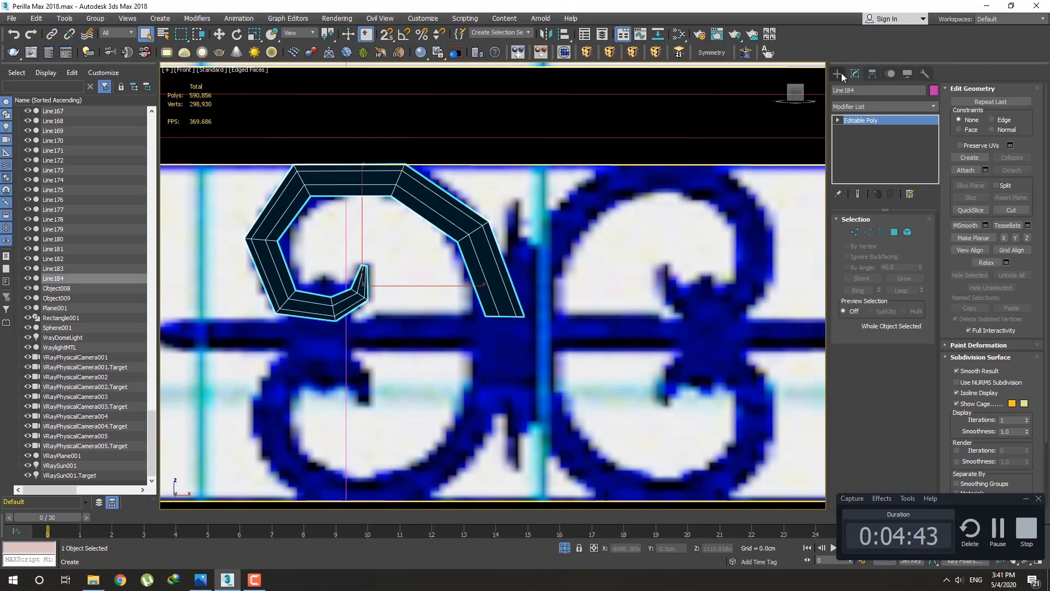
pyautogui.click(841, 73)
pyautogui.click(713, 53)
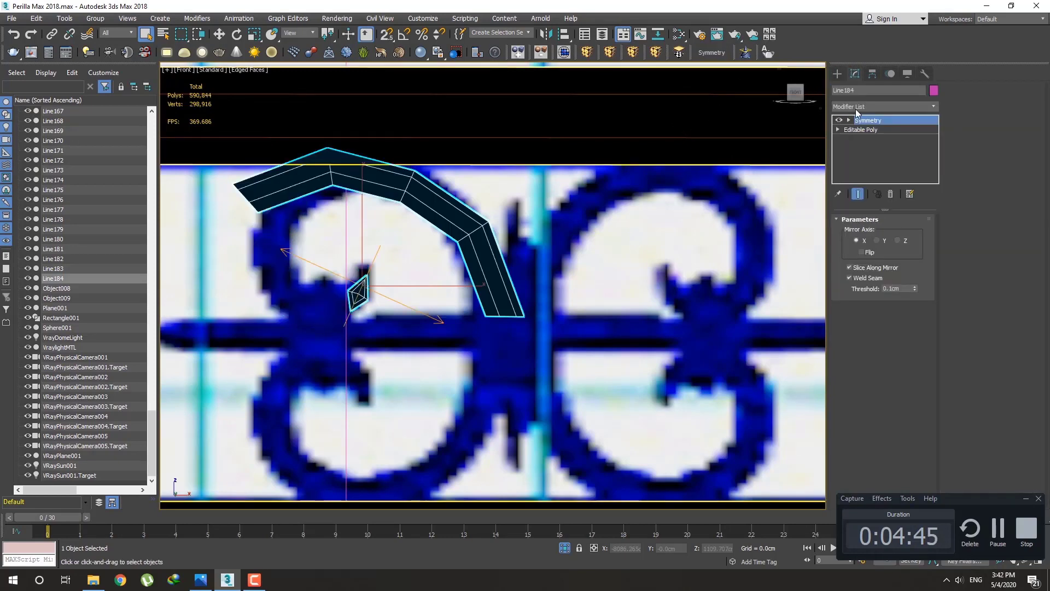
pyautogui.click(881, 119)
pyautogui.rightClick(866, 118)
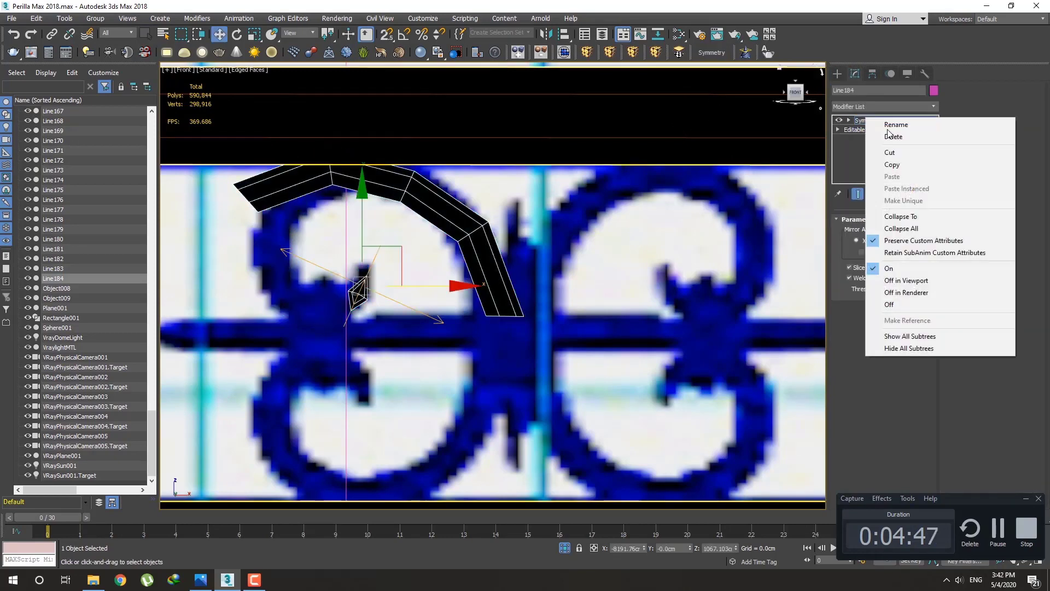
pyautogui.click(895, 136)
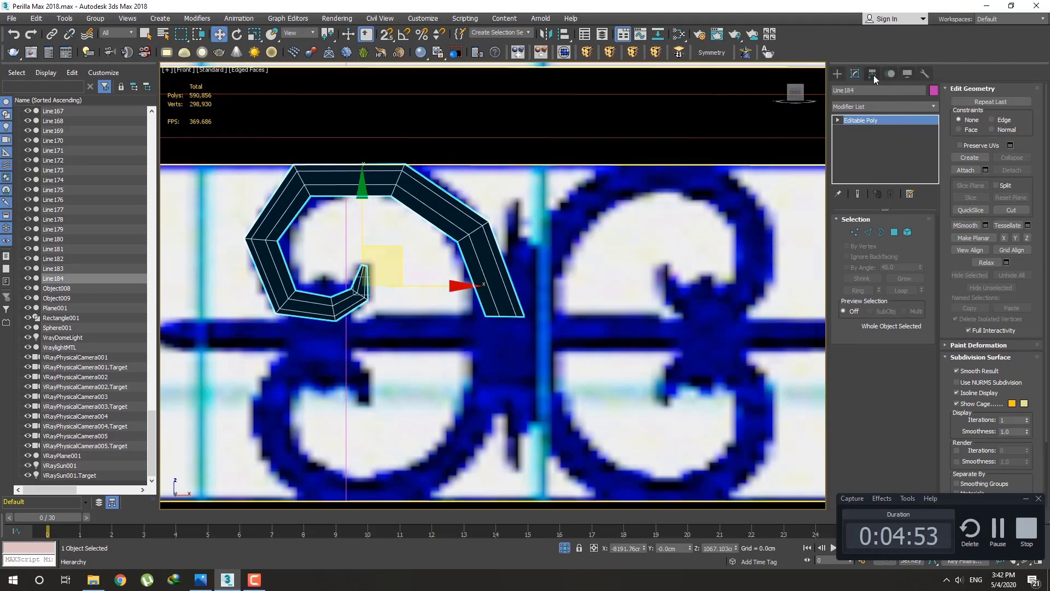
# Step: Reset the curl's transform with Reset XForm and collapse the XForm modifier into the editable poly
pyautogui.click(924, 74)
pyautogui.click(883, 209)
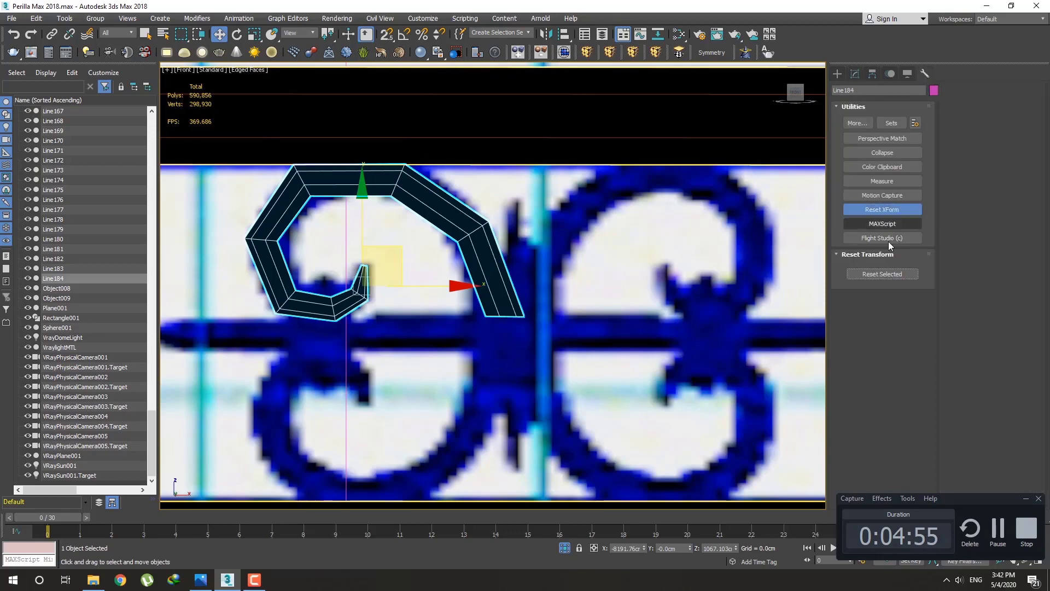
pyautogui.click(883, 274)
pyautogui.click(855, 74)
pyautogui.rightClick(885, 120)
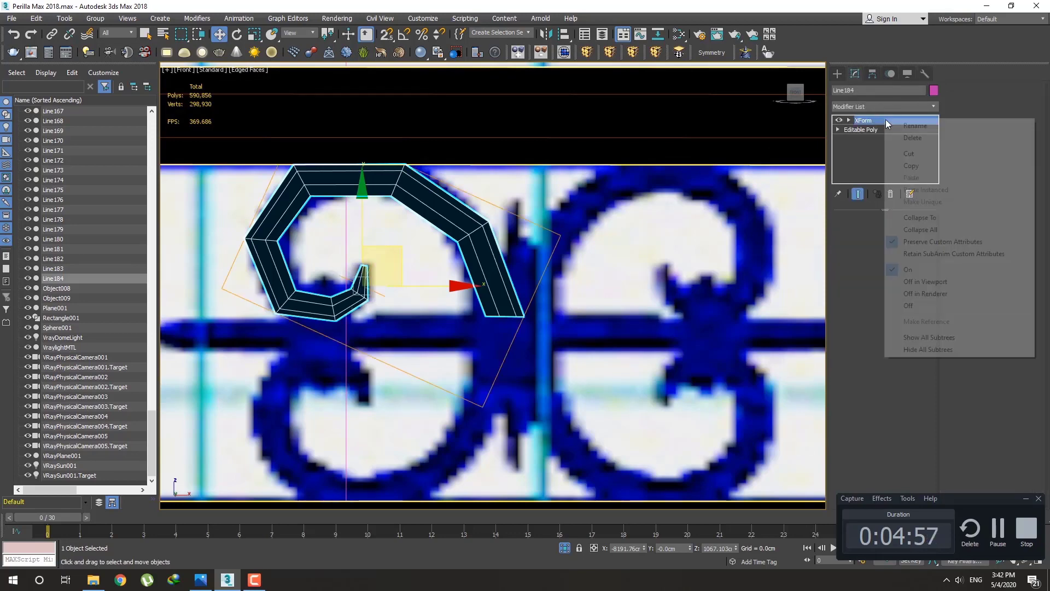
pyautogui.click(928, 217)
# Step: Center the curl's pivot to the object
pyautogui.click(873, 74)
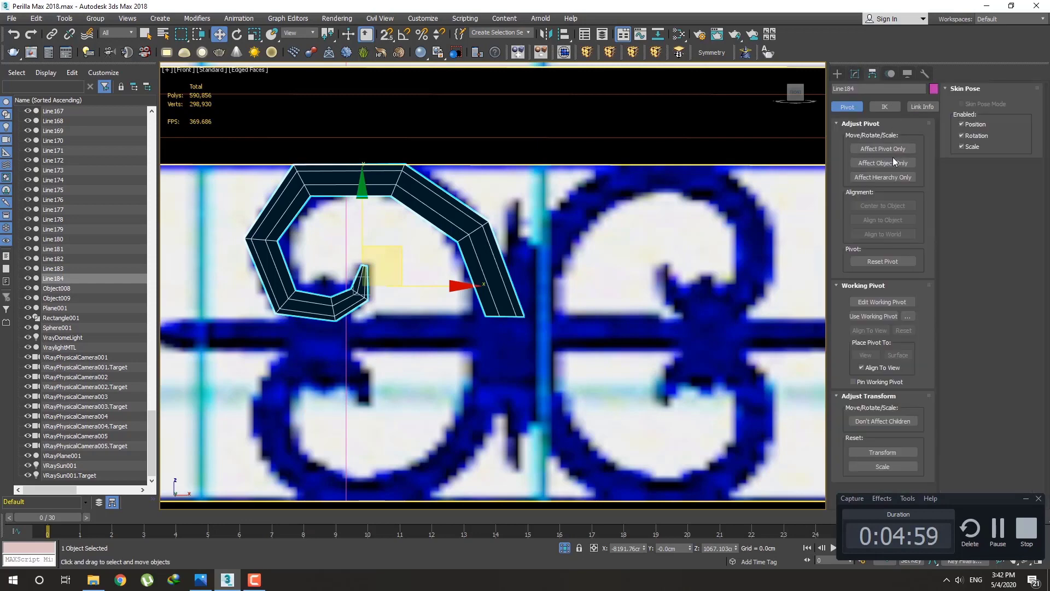
pyautogui.click(889, 149)
pyautogui.click(876, 206)
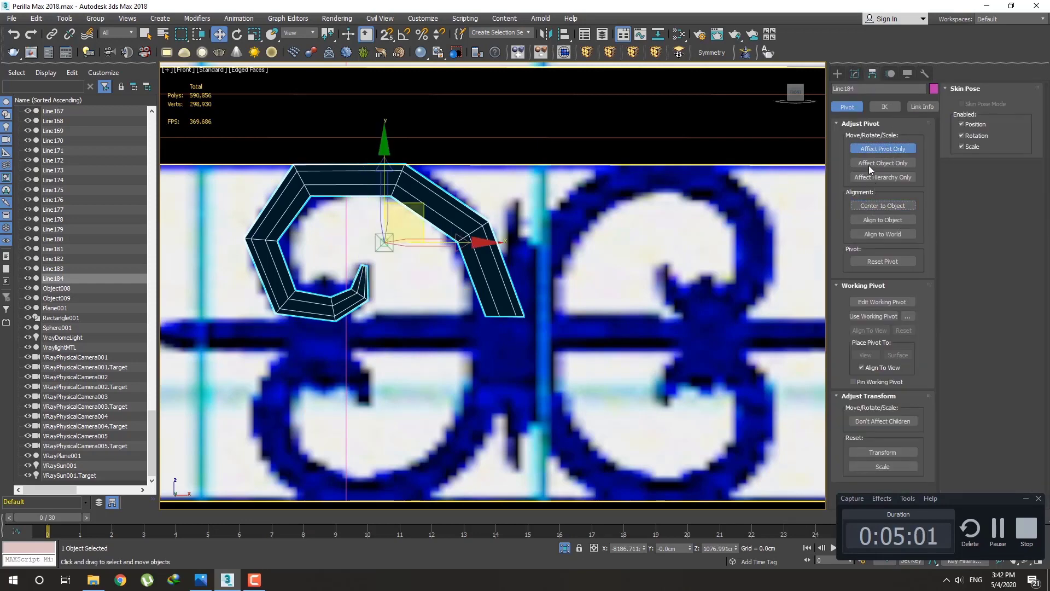
pyautogui.click(866, 149)
pyautogui.click(855, 74)
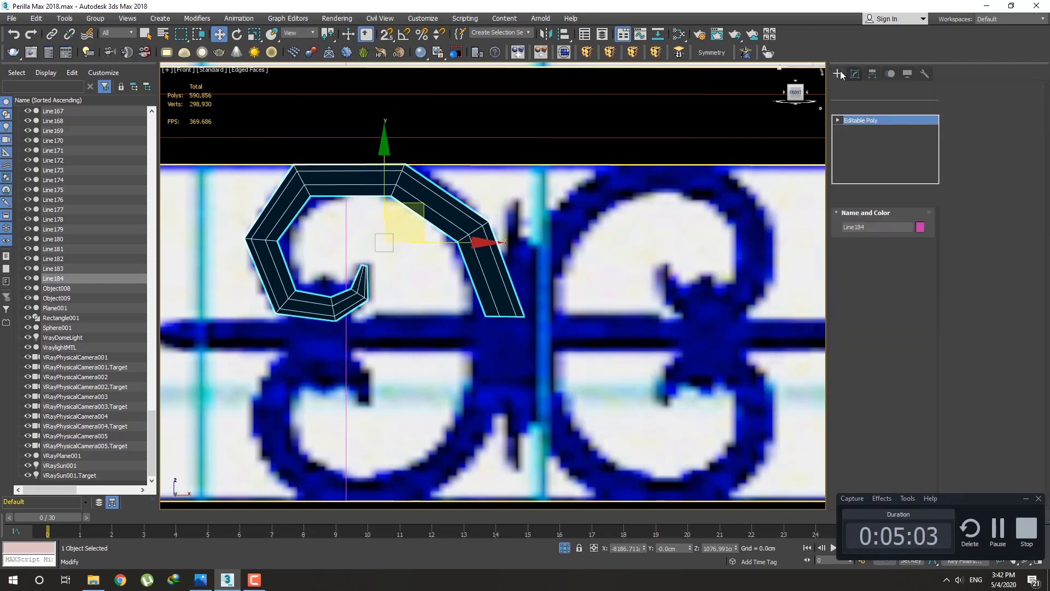
# Step: Add a Symmetry modifier mirroring the curl on X with Flip, and shift its mirror plane to the motif's centre
pyautogui.click(713, 55)
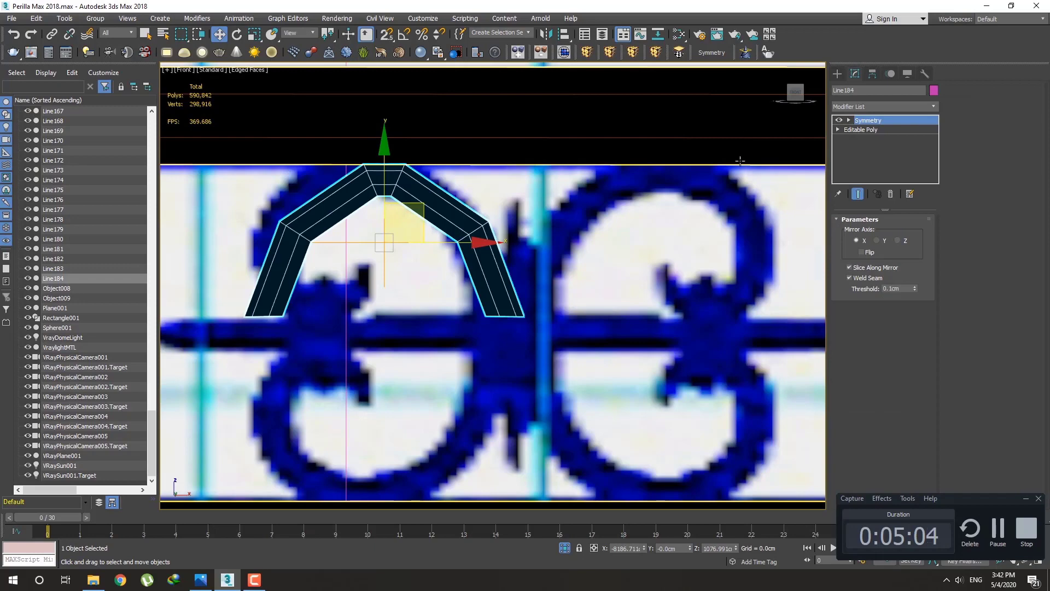
pyautogui.click(862, 252)
pyautogui.moveTo(489, 251); pyautogui.dragTo(602, 275)
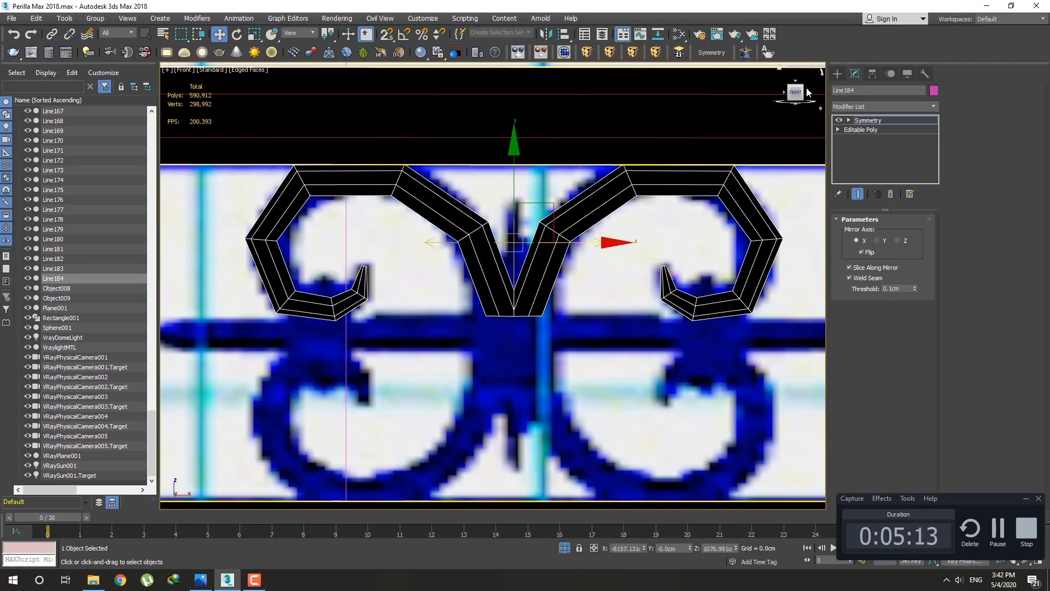
# Step: Add a second Symmetry modifier mirroring the curl pair on Z without Flip, and lower its mirror plane
pyautogui.click(714, 55)
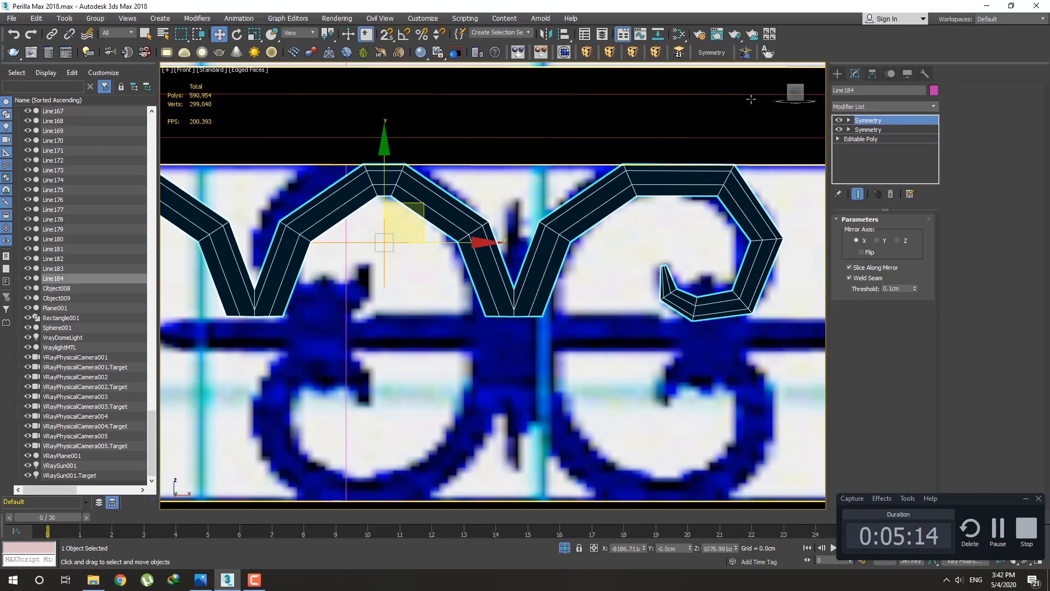
pyautogui.click(884, 121)
pyautogui.click(863, 253)
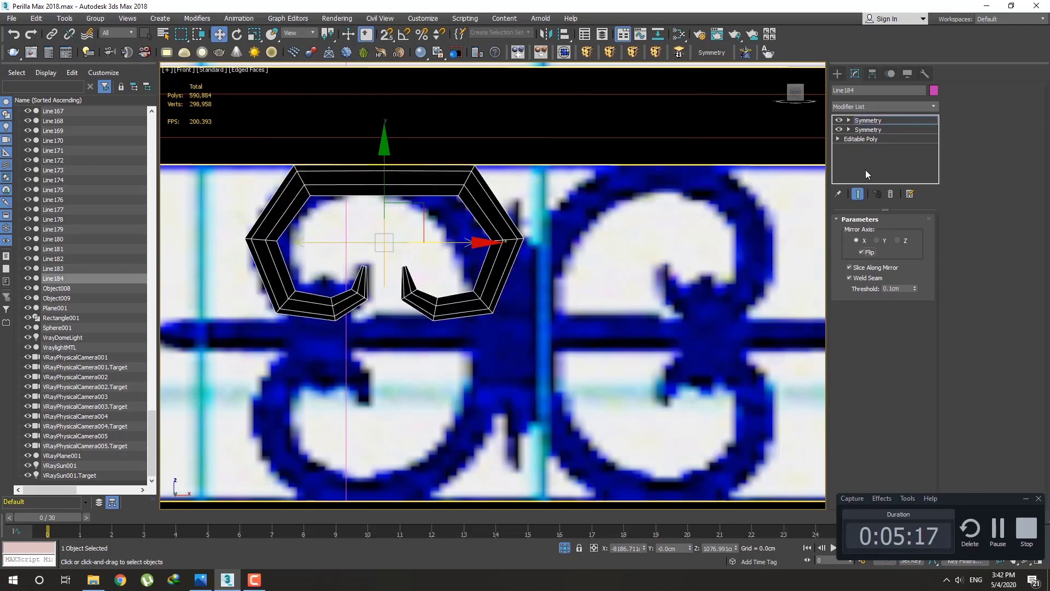
pyautogui.click(877, 241)
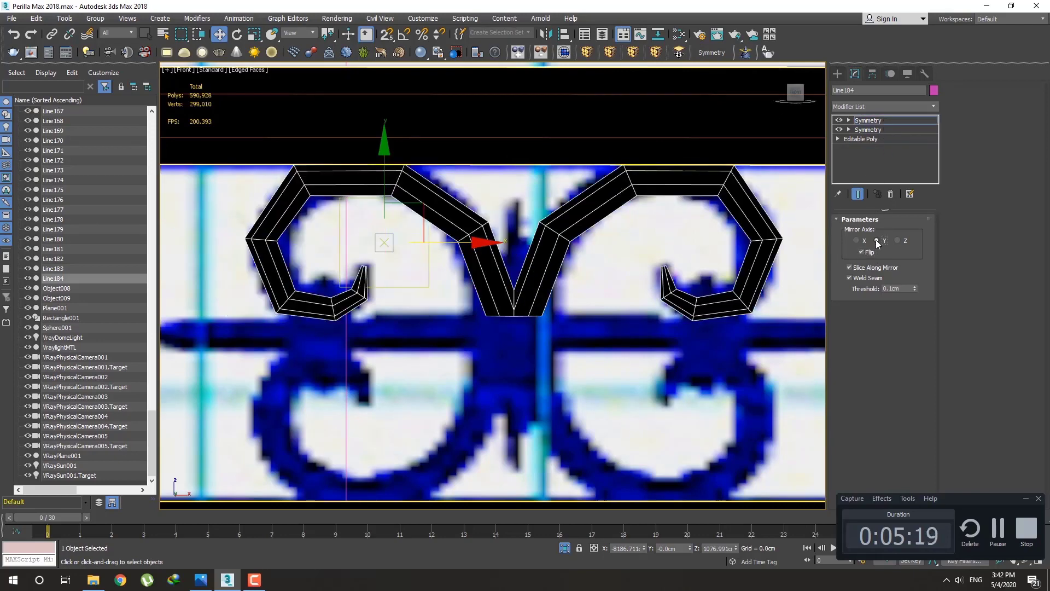
pyautogui.click(899, 242)
pyautogui.moveTo(558, 255); pyautogui.dragTo(582, 188, button='middle')
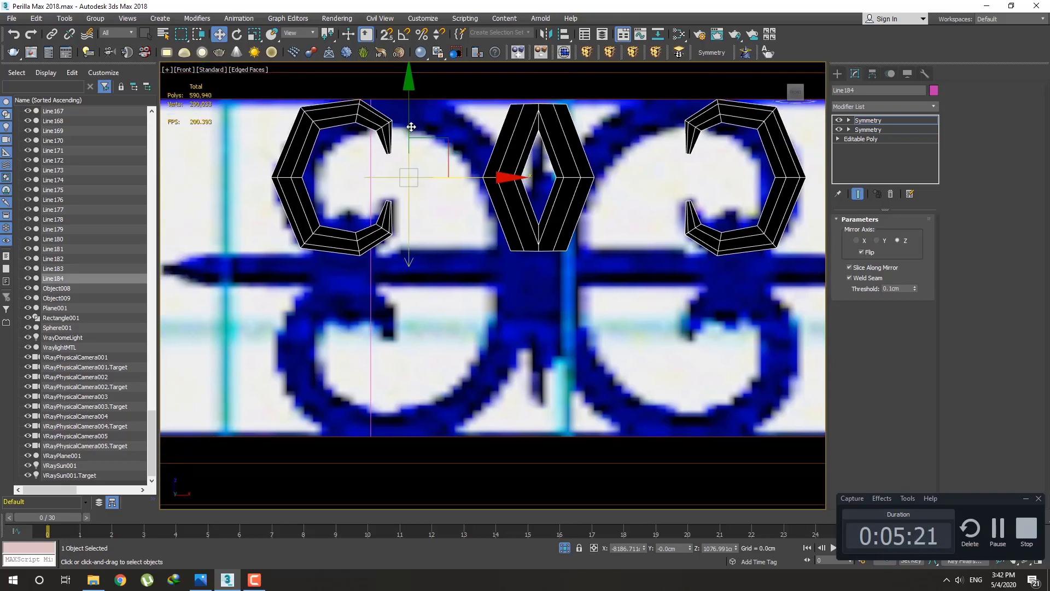
pyautogui.moveTo(410, 127); pyautogui.dragTo(460, 195)
pyautogui.click(862, 252)
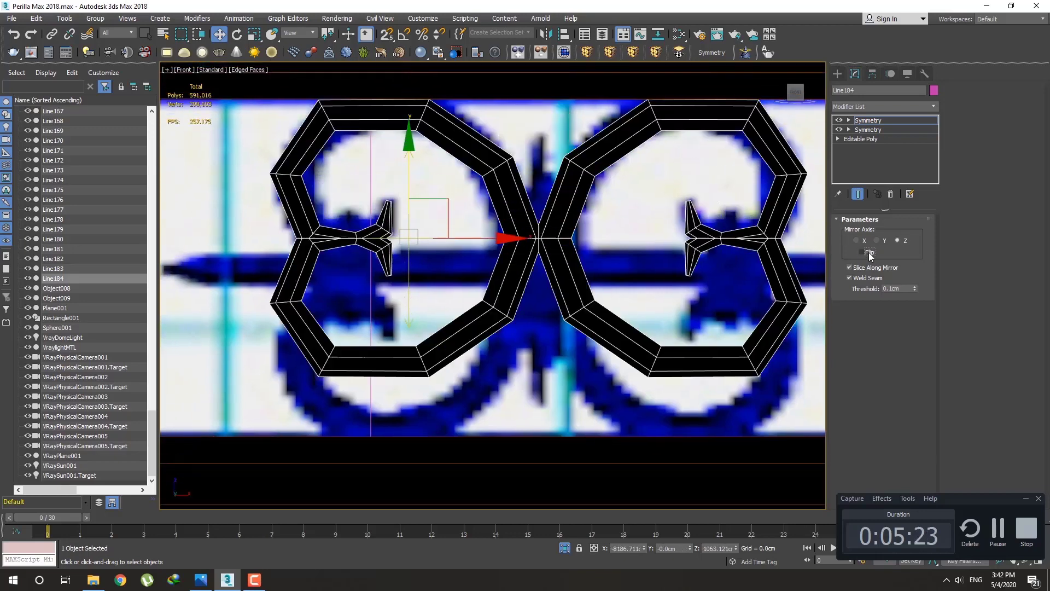
# Step: Lower the second mirror plane to the reference's horizontal bar so the lower curls line up with the drawing
pyautogui.scroll(2, 462, 215)
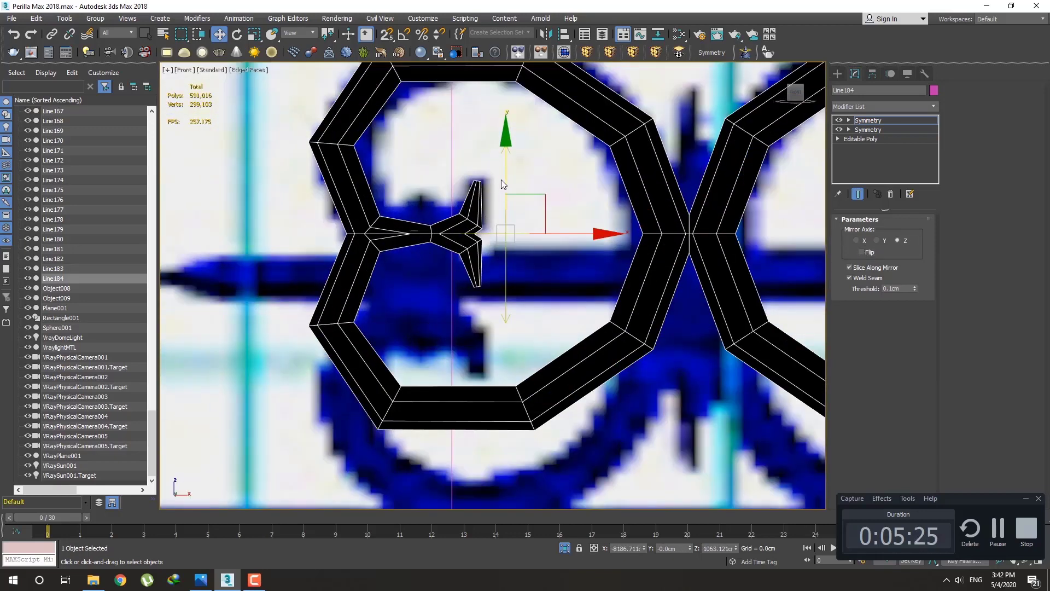
pyautogui.moveTo(507, 178); pyautogui.dragTo(506, 218)
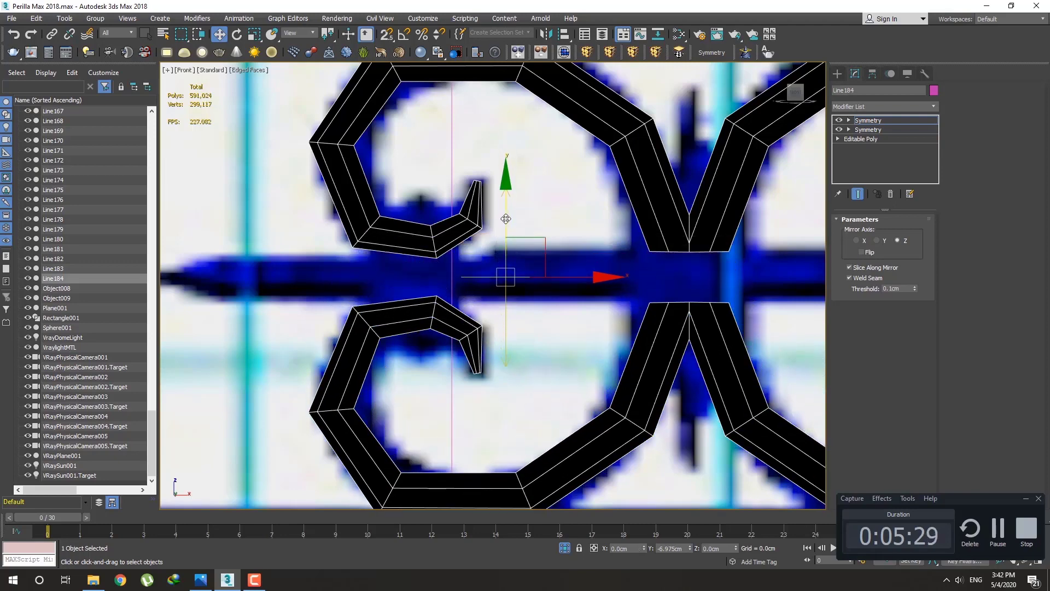
pyautogui.moveTo(506, 219); pyautogui.dragTo(509, 218)
pyautogui.scroll(-5, 441, 217)
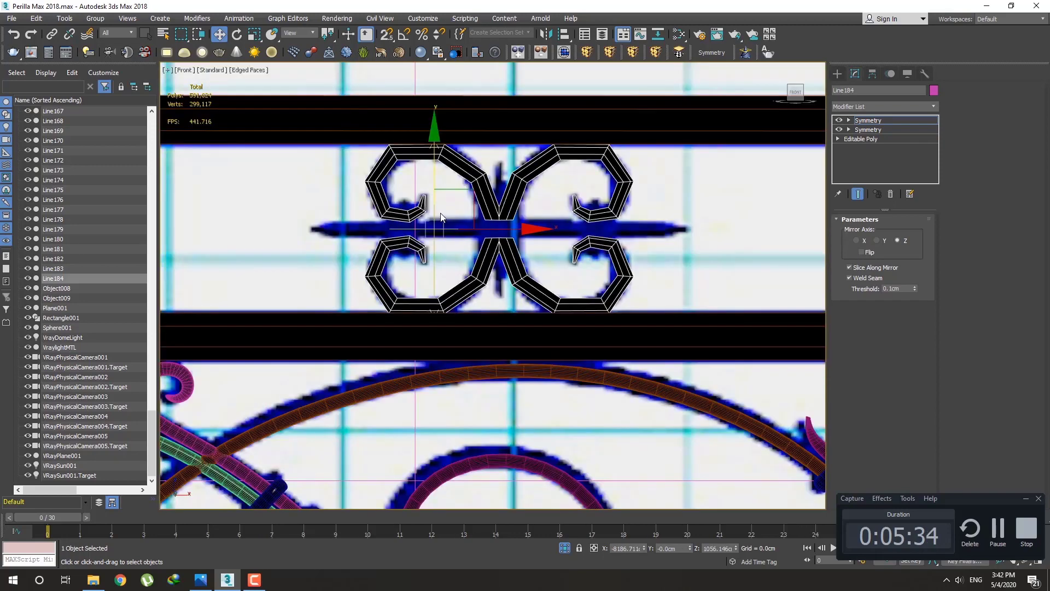
pyautogui.scroll(2, 471, 219)
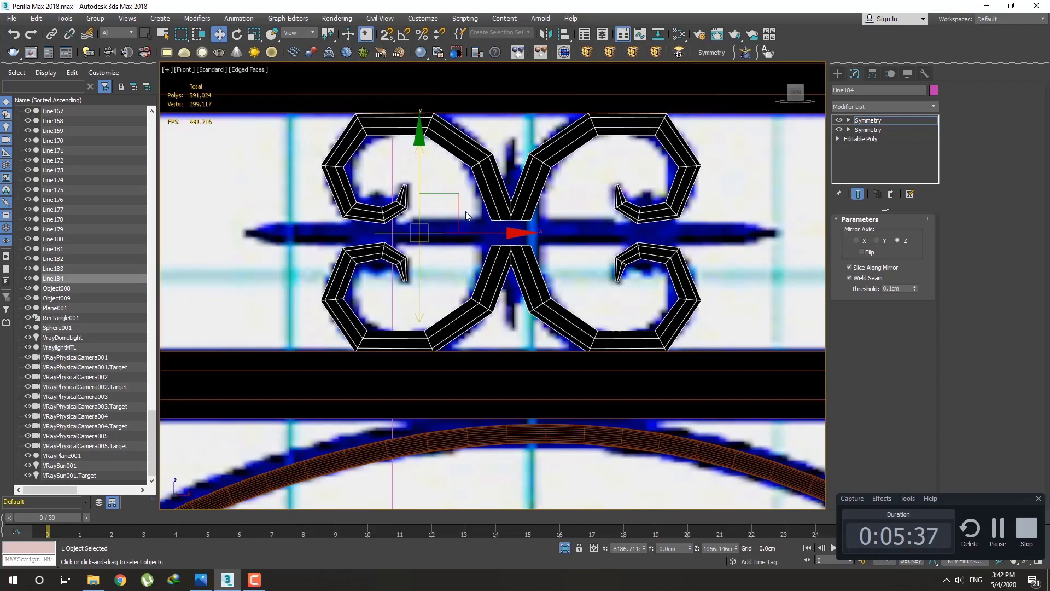
pyautogui.moveTo(466, 214); pyautogui.dragTo(473, 234, button='middle')
# Step: Center the pivot of the four-curl motif to the object
pyautogui.click(837, 74)
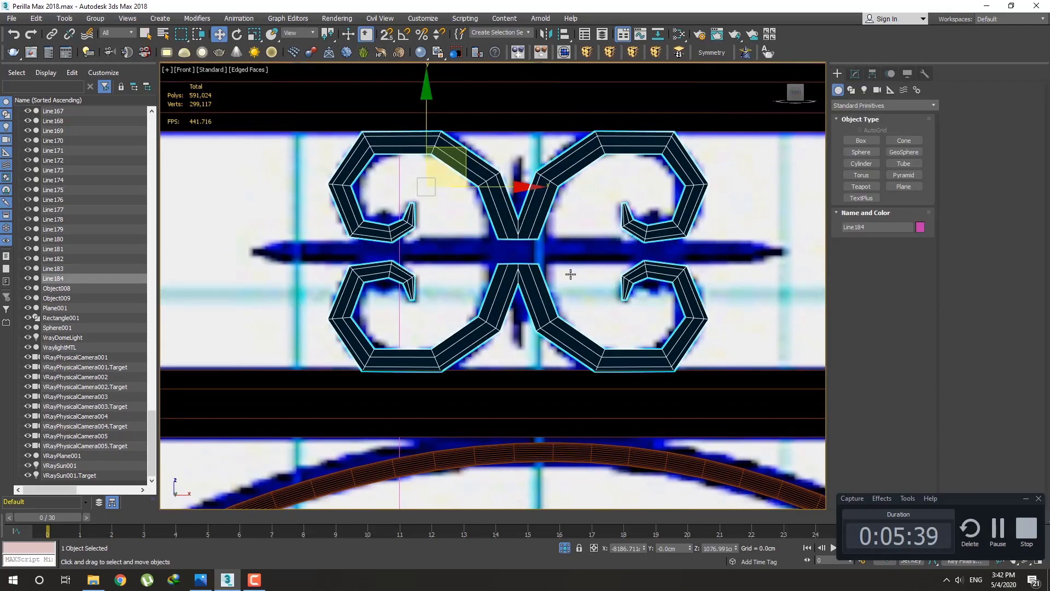
pyautogui.click(872, 75)
pyautogui.click(883, 148)
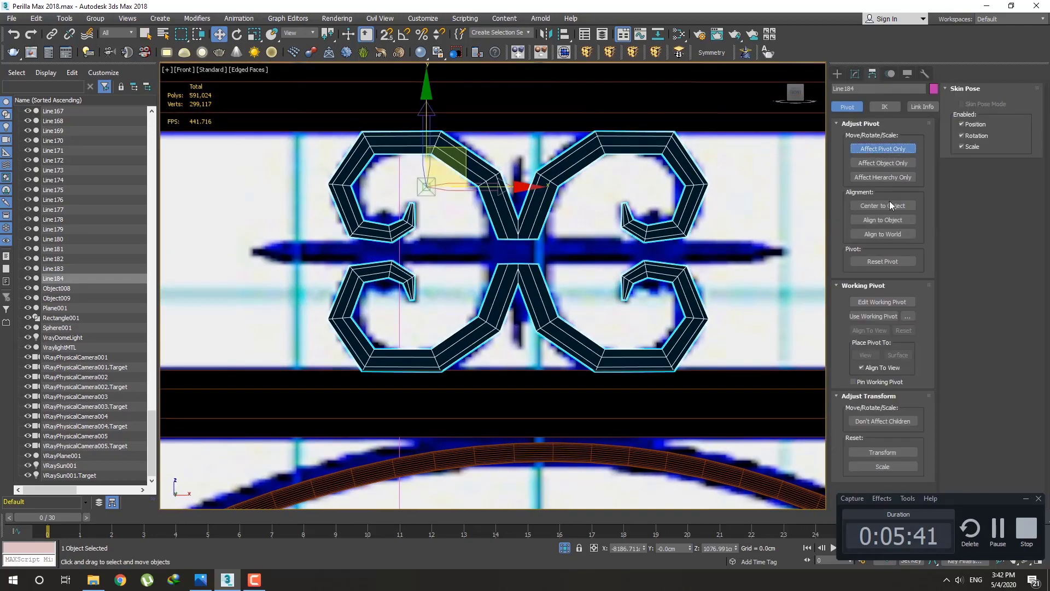
pyautogui.click(888, 205)
pyautogui.click(873, 150)
pyautogui.click(837, 74)
pyautogui.moveTo(592, 273); pyautogui.dragTo(573, 295, button='middle')
# Step: Collapse both Symmetry modifiers of the four-curl motif into one editable poly
pyautogui.click(855, 74)
pyautogui.rightClick(881, 121)
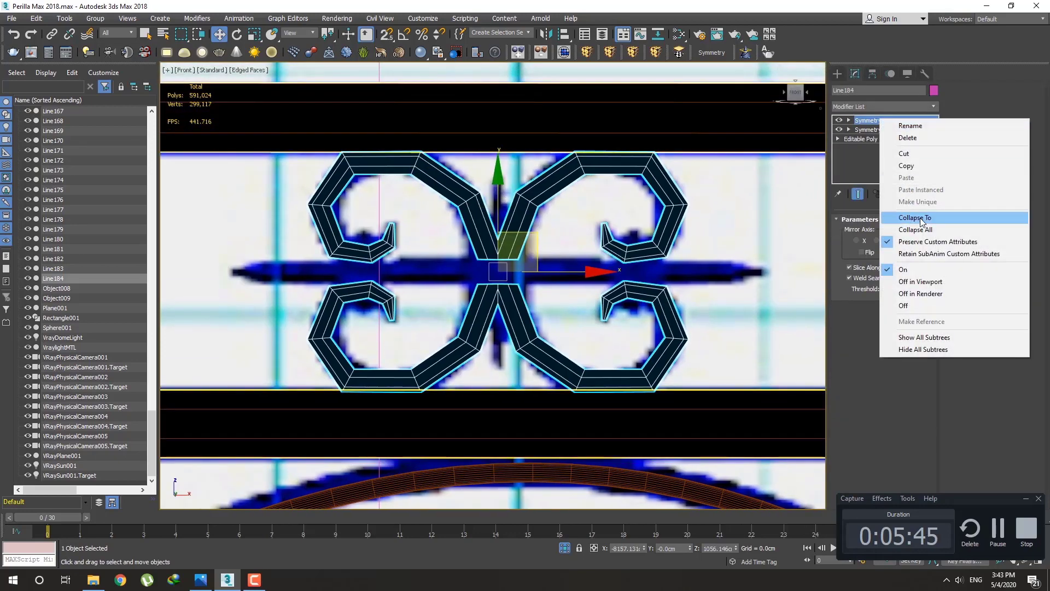
pyautogui.click(908, 226)
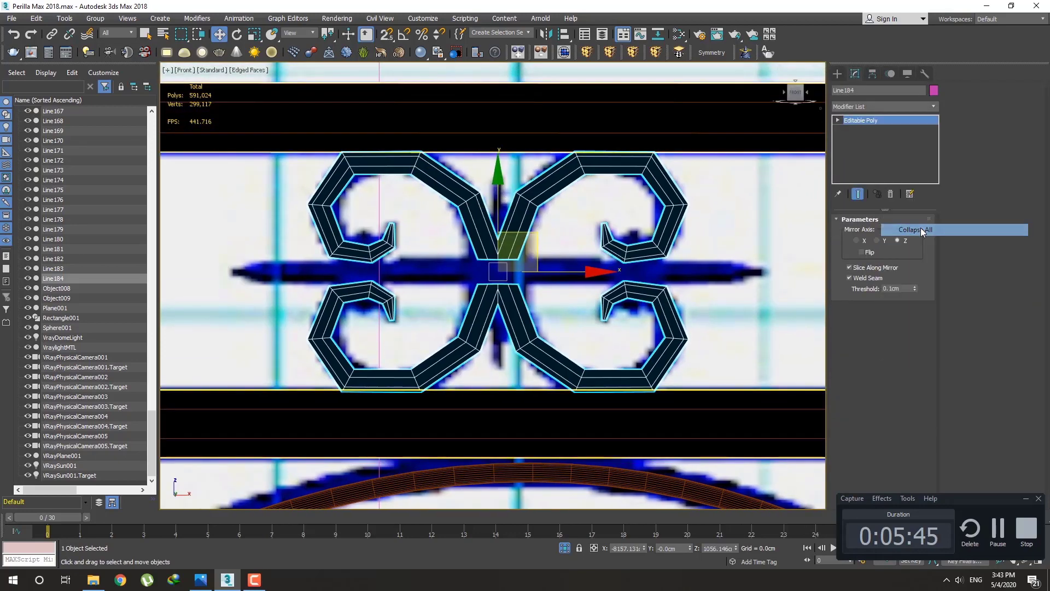
# Step: Add a TurboSmooth modifier to the four-curl motif and set its iterations to 2
pyautogui.click(898, 107)
pyautogui.press('t')
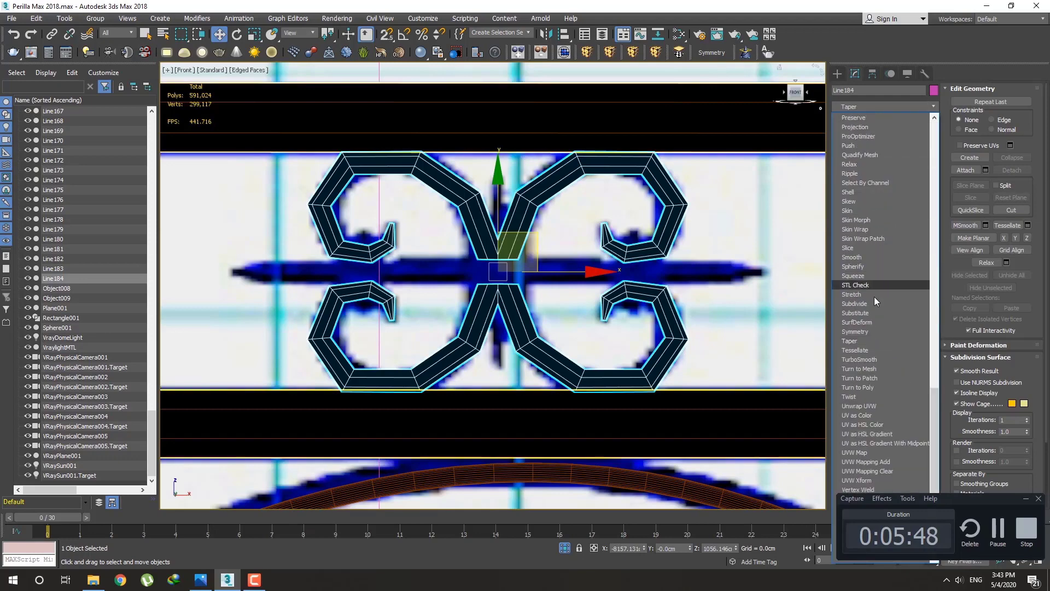
pyautogui.click(878, 361)
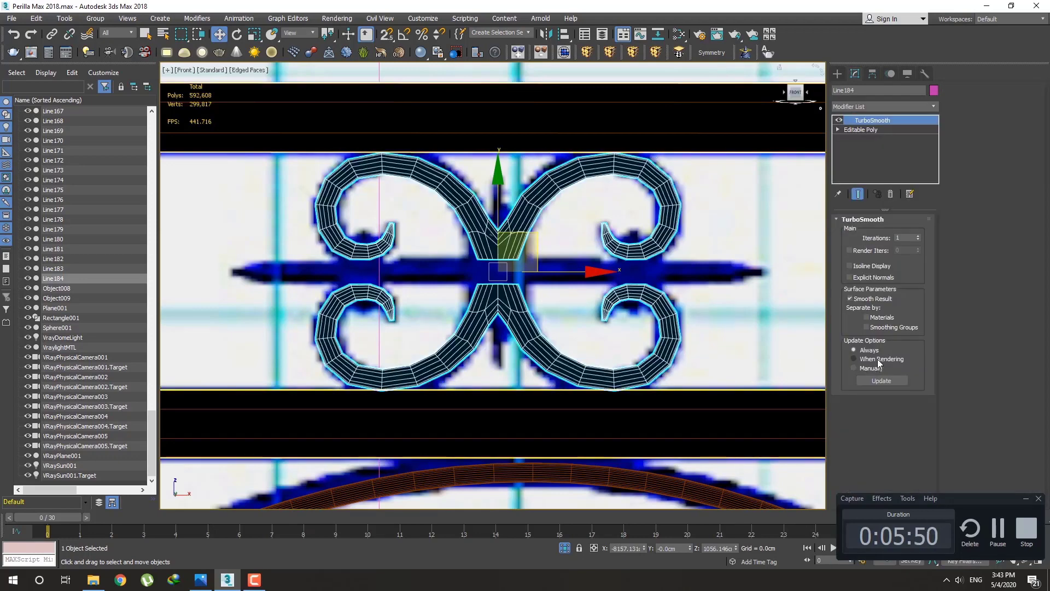
pyautogui.click(918, 236)
pyautogui.click(838, 74)
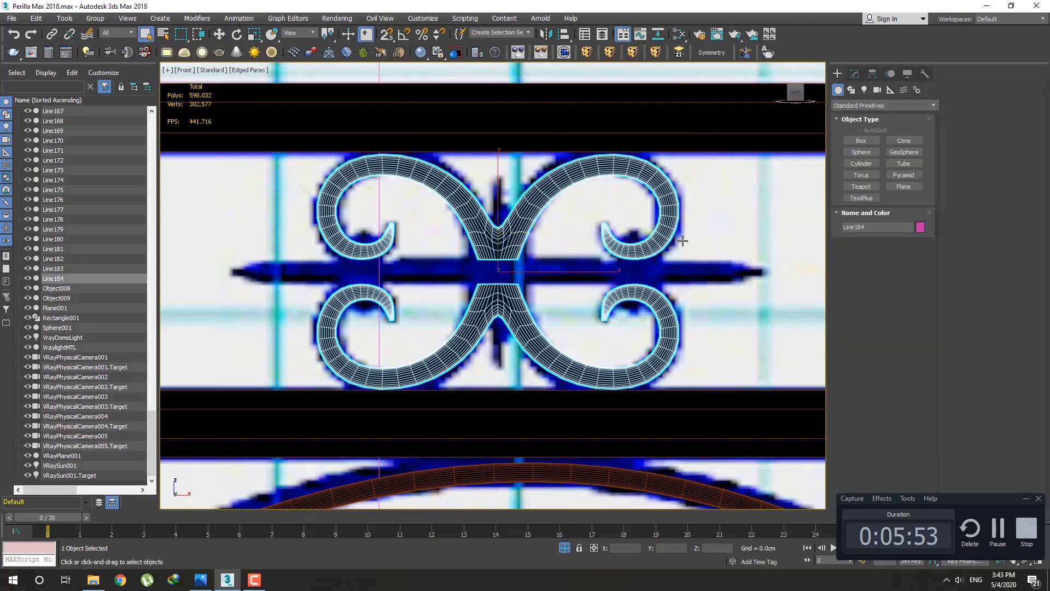
# Step: Turn off edged-face display and examine the smoothed motif against the reference and the rest of the railing
pyautogui.moveTo(682, 241); pyautogui.dragTo(687, 245, button='middle')
pyautogui.press('F4')
pyautogui.scroll(-5, 686, 265)
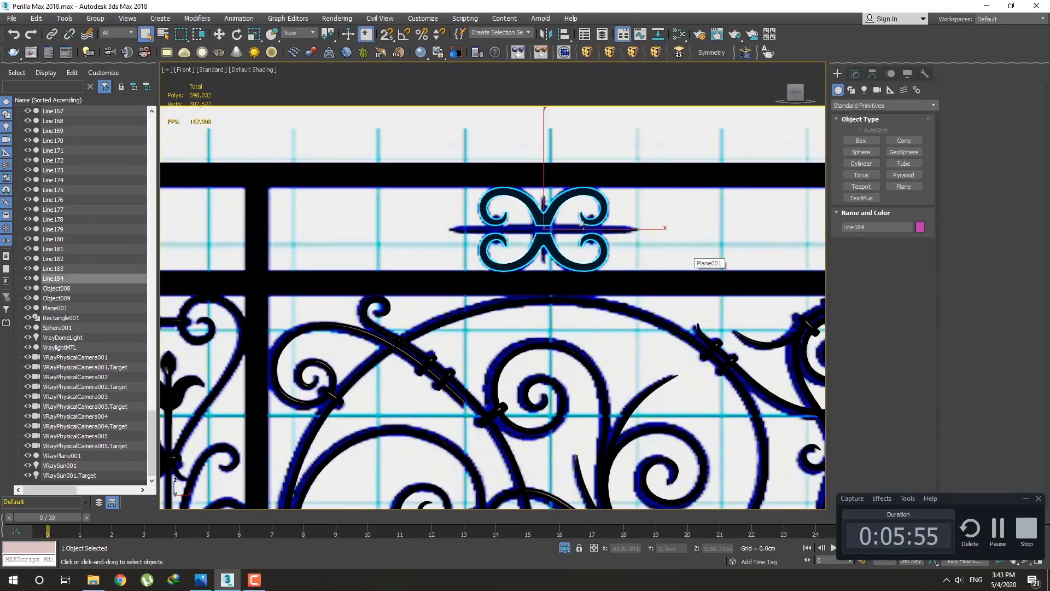
pyautogui.scroll(-3, 598, 260)
pyautogui.scroll(3, 537, 240)
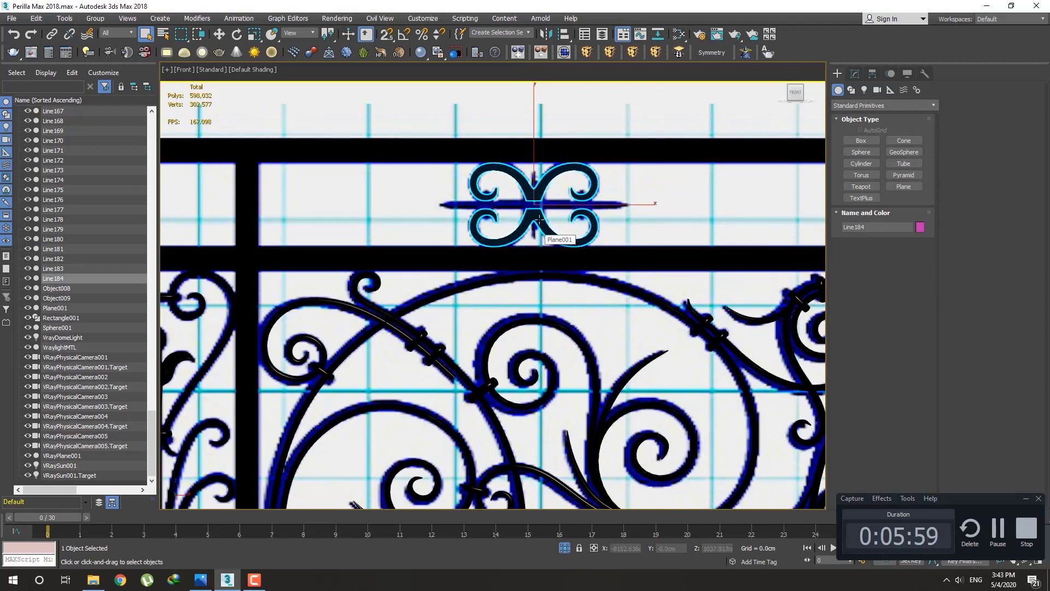
pyautogui.scroll(1, 537, 210)
pyautogui.moveTo(511, 220); pyautogui.dragTo(425, 191, button='middle')
pyautogui.scroll(-2, 425, 190)
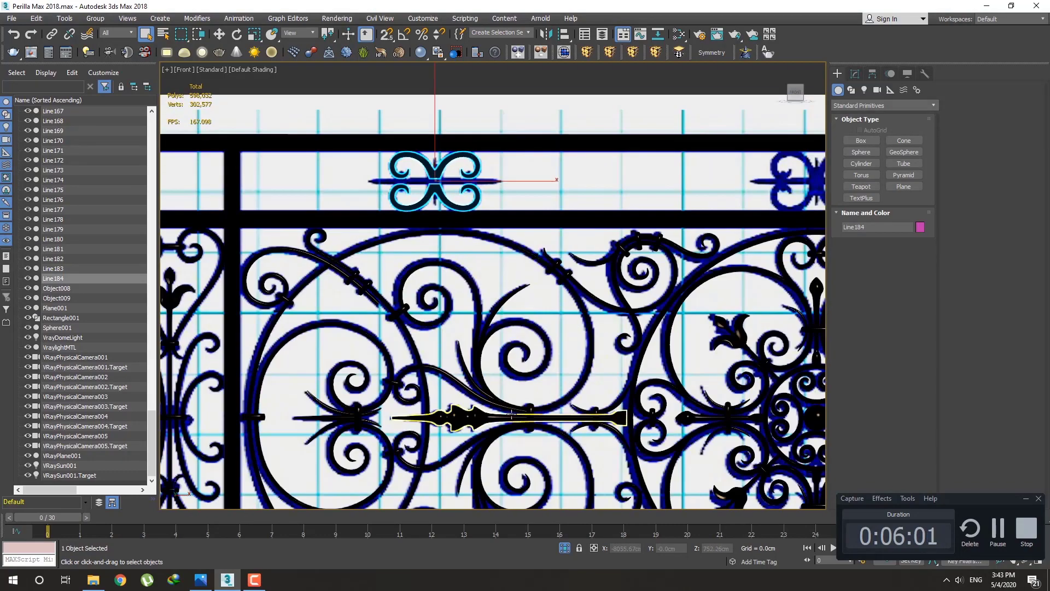
# Step: Copy the pointed spike from the centre of the lower-left ring up to the left half of the upper-rail motif
pyautogui.moveTo(411, 416); pyautogui.dragTo(413, 388, button='middle')
pyautogui.click(343, 350)
pyautogui.press('w')
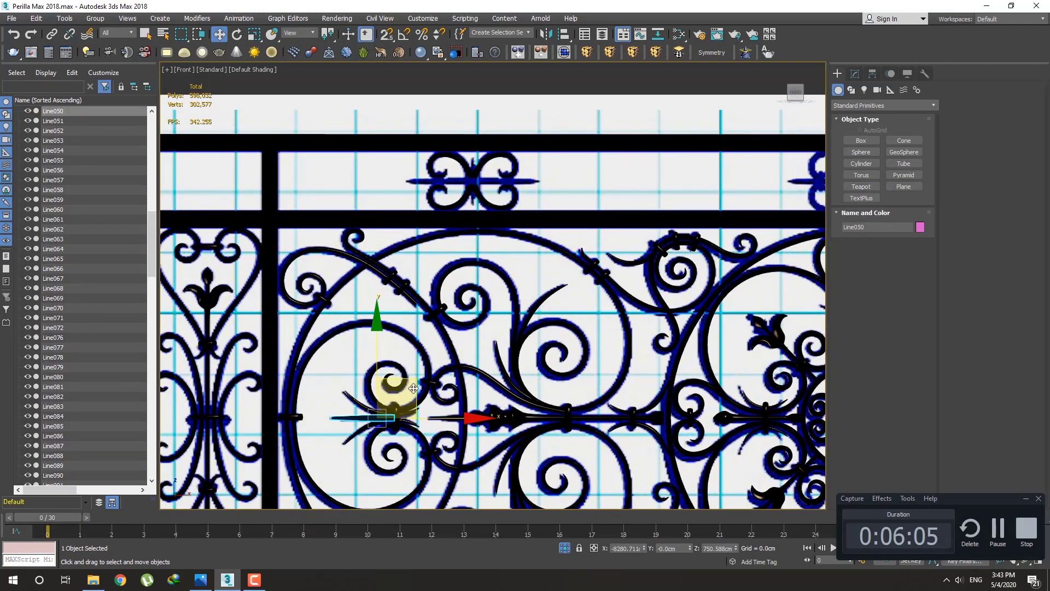
pyautogui.keyDown('shift'); pyautogui.moveTo(415, 384); pyautogui.dragTo(485, 147); pyautogui.keyUp('shift')
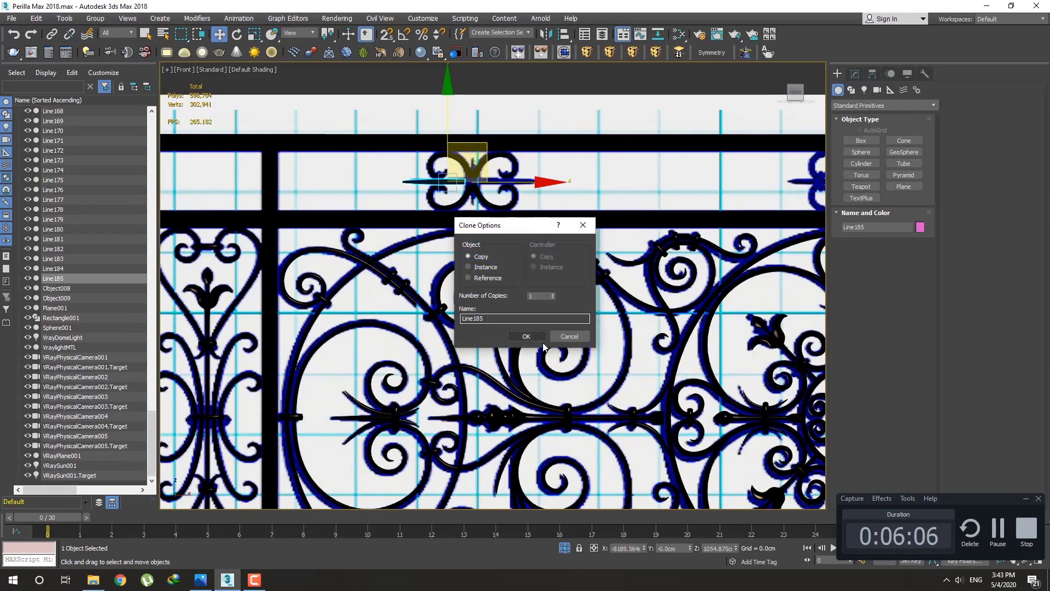
pyautogui.press('Return')
# Step: Align the copied spike with the reference's horizontal bar, centring it between the upper and lower curls
pyautogui.scroll(5, 467, 182)
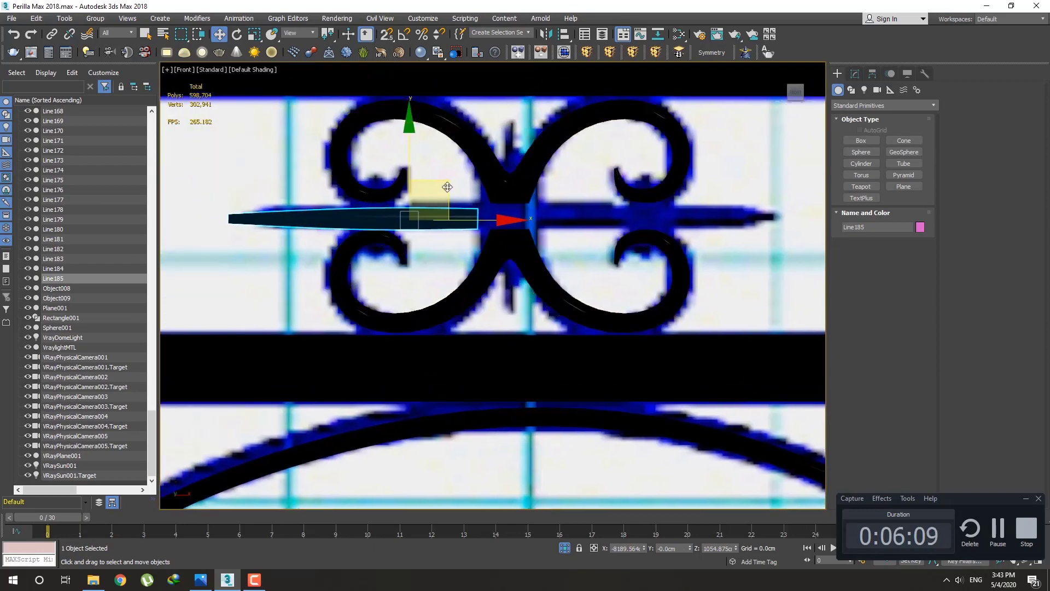
pyautogui.moveTo(467, 181); pyautogui.dragTo(463, 185)
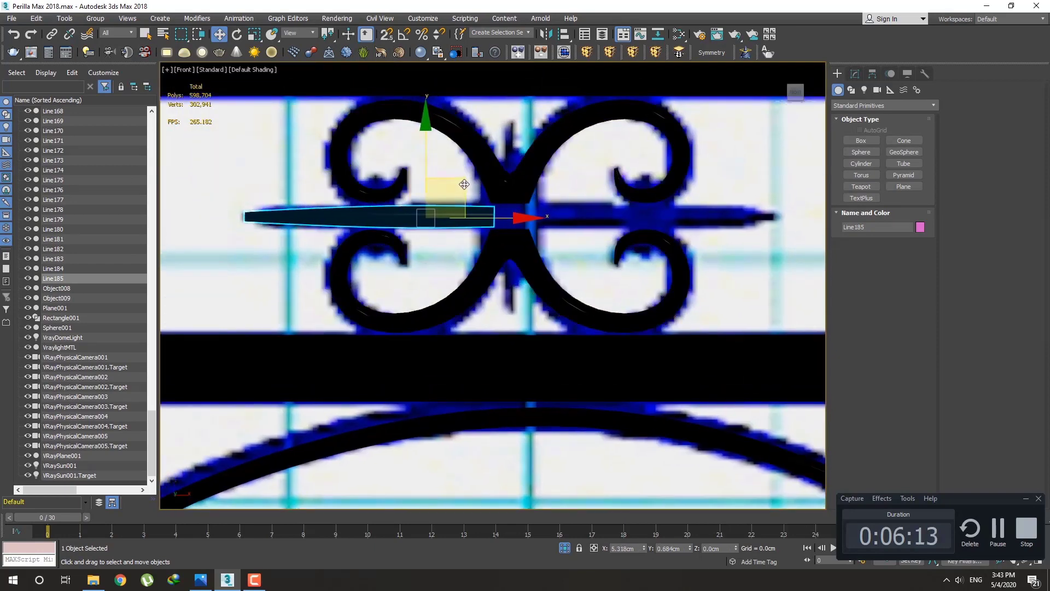
pyautogui.scroll(5, 388, 210)
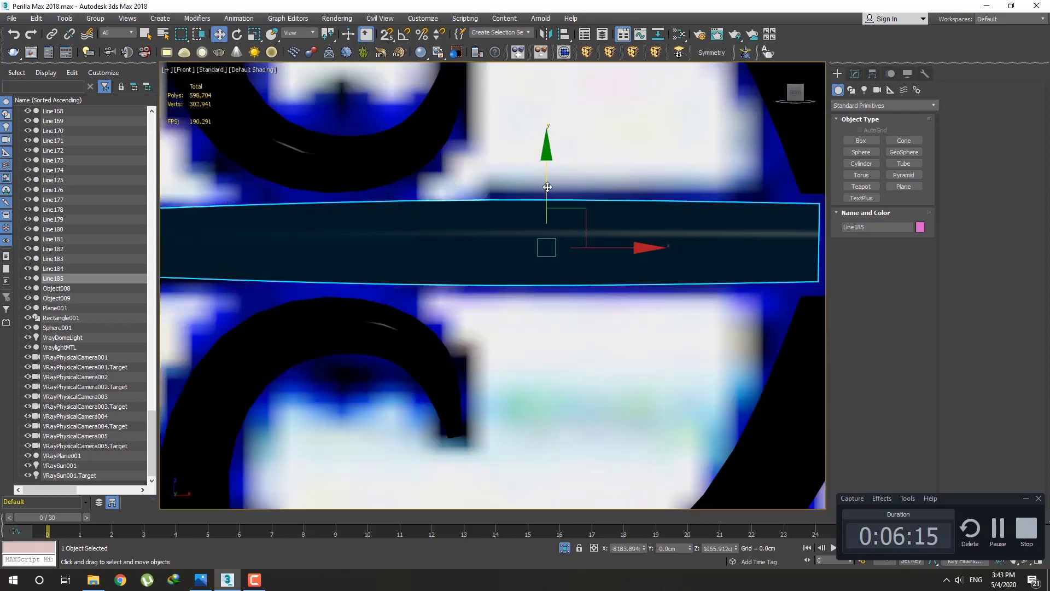
pyautogui.moveTo(518, 222); pyautogui.dragTo(519, 223)
pyautogui.scroll(-4, 485, 242)
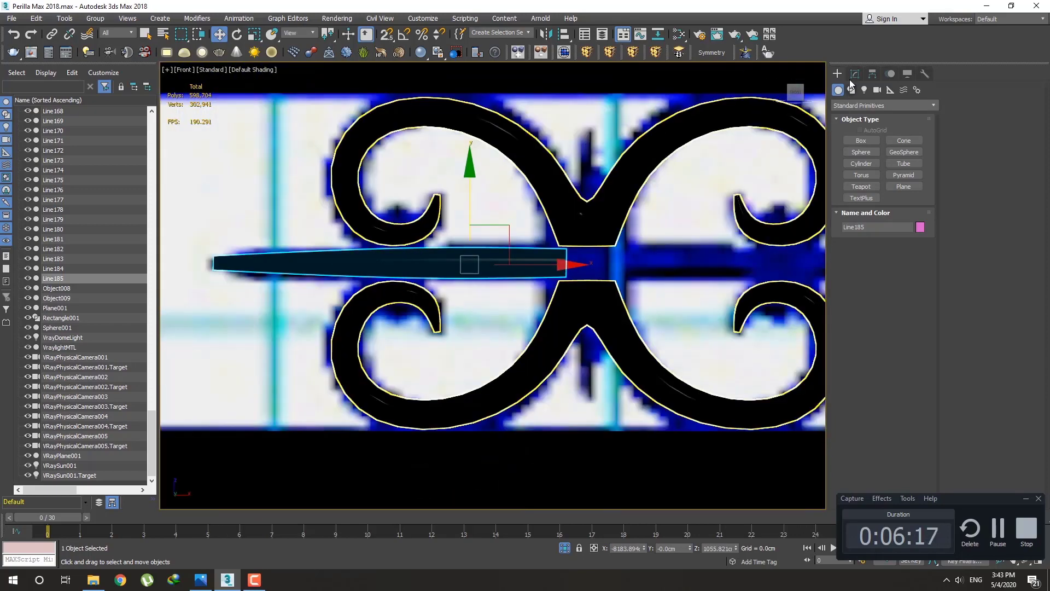
# Step: Scale up the copied spike so its blunt end extends past the centre of the four-curl motif
pyautogui.press('r')
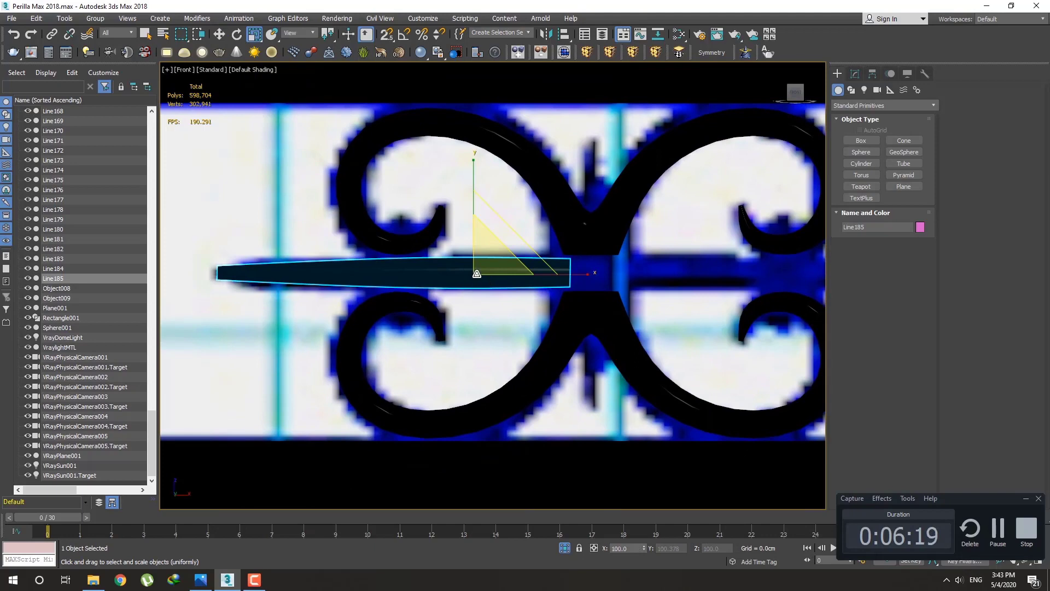
pyautogui.moveTo(477, 273); pyautogui.dragTo(583, 282)
pyautogui.press('w')
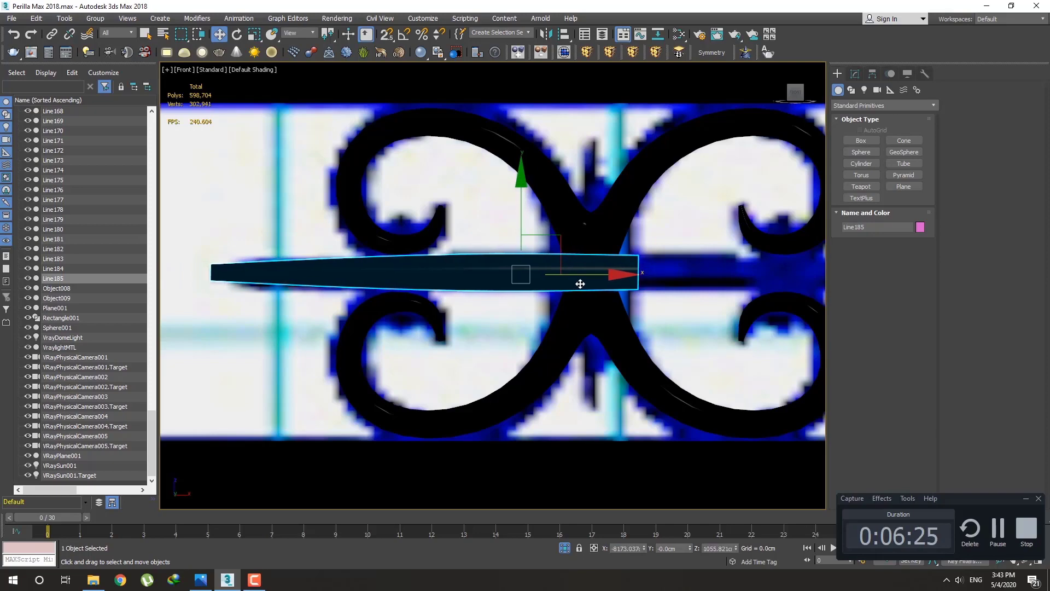
pyautogui.click(712, 53)
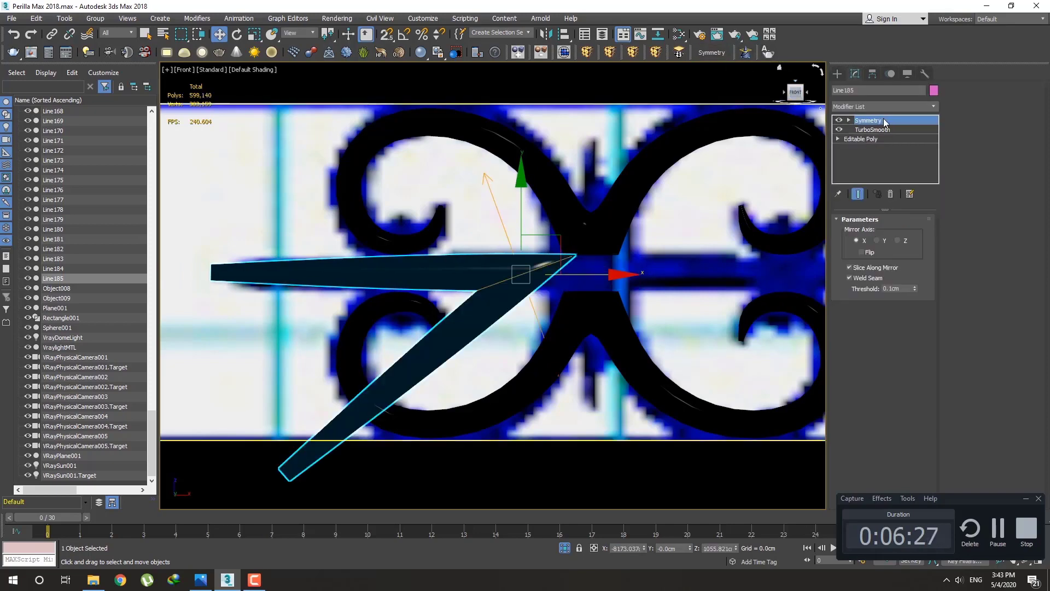
pyautogui.rightClick(885, 121)
pyautogui.click(903, 137)
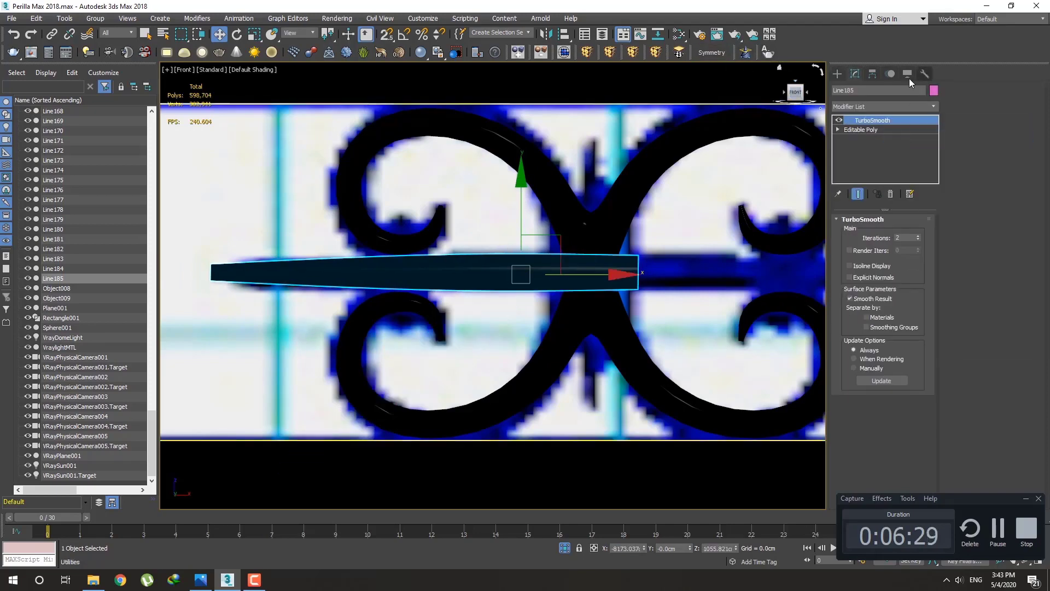
# Step: Remove the spike's TurboSmooth modifier, reset its transform with Reset XForm, and collapse the modifier stack
pyautogui.rightClick(874, 122)
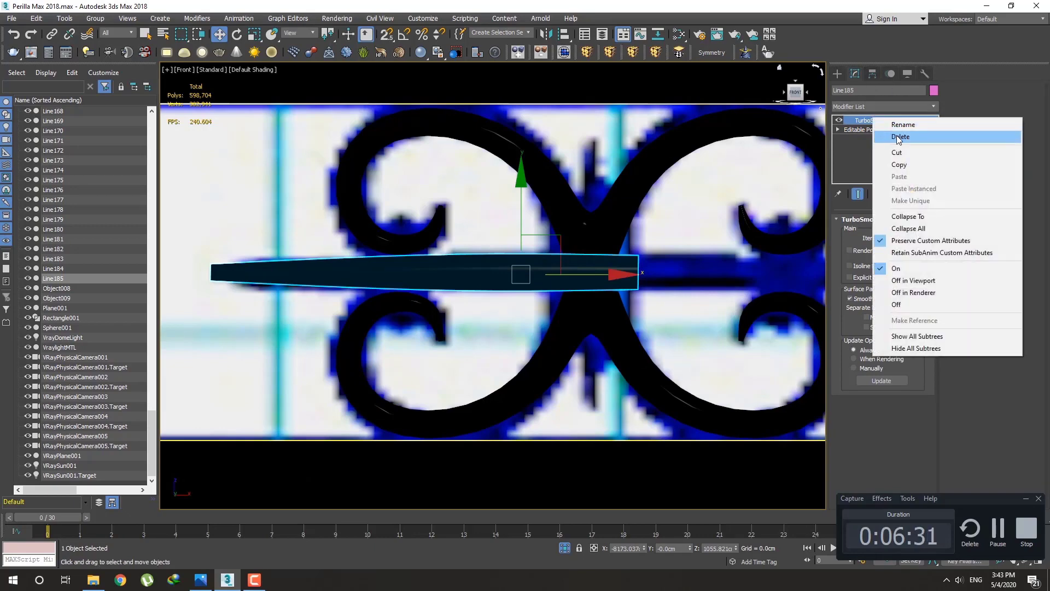
pyautogui.click(896, 137)
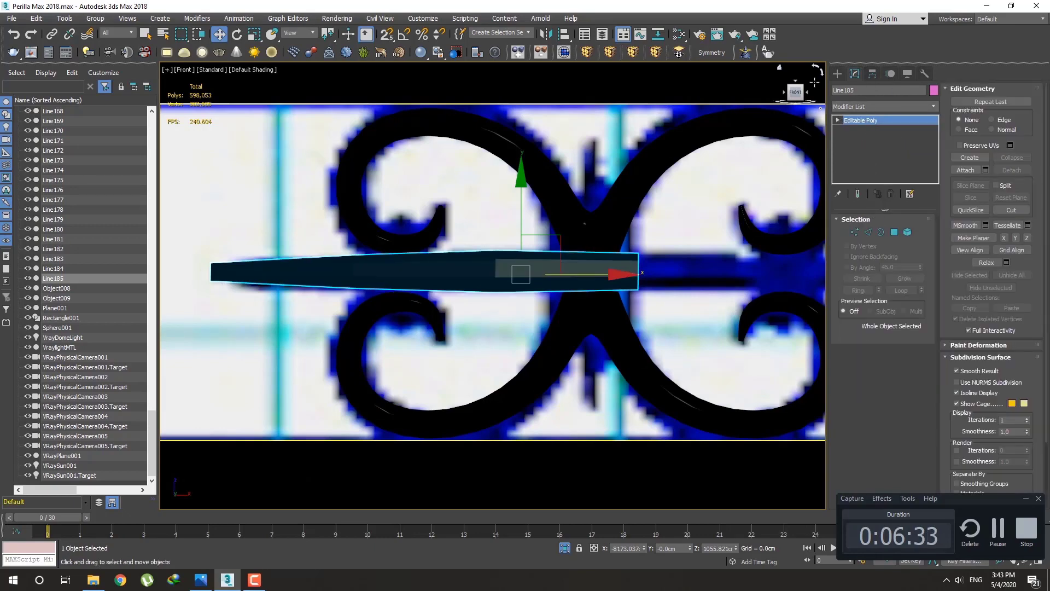
pyautogui.click(924, 73)
pyautogui.click(883, 274)
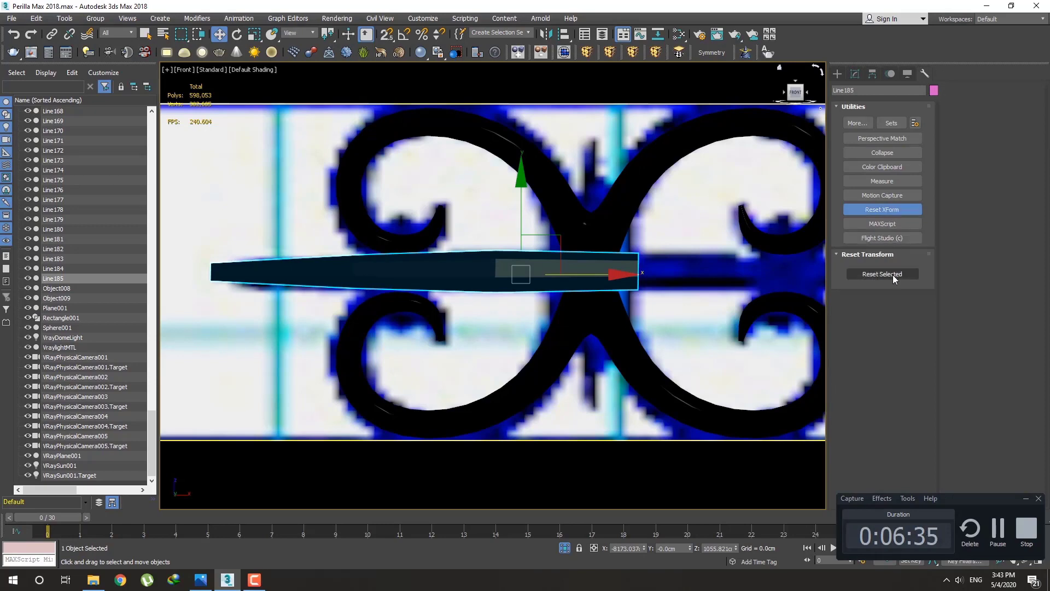
pyautogui.click(855, 74)
pyautogui.rightClick(881, 122)
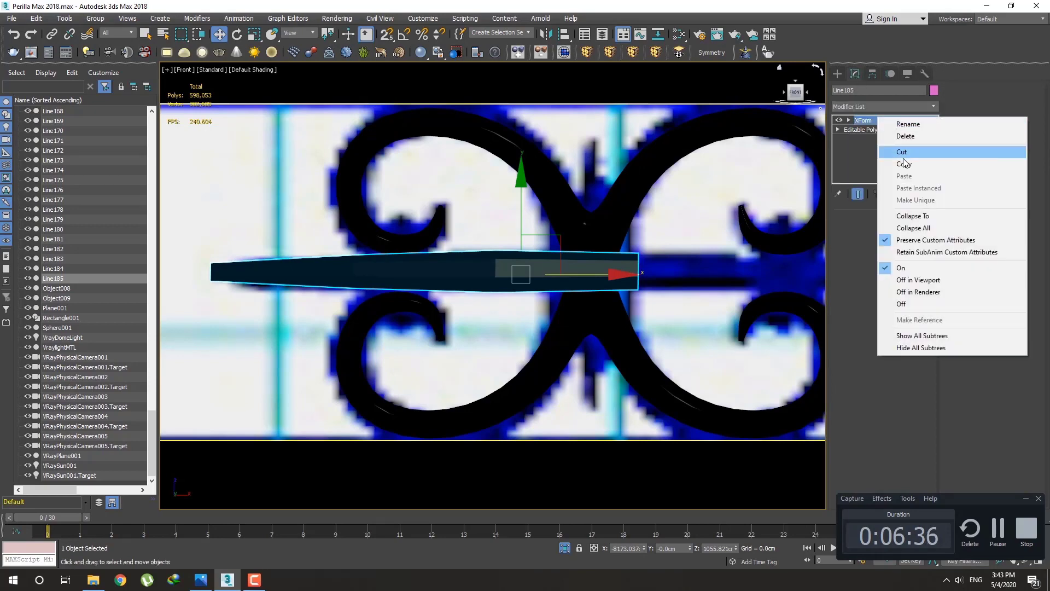
pyautogui.click(909, 224)
# Step: Mirror the spike with an X-axis Symmetry modifier, Flip enabled, and move its mirror plane to the centre of the four-curl motif
pyautogui.click(712, 53)
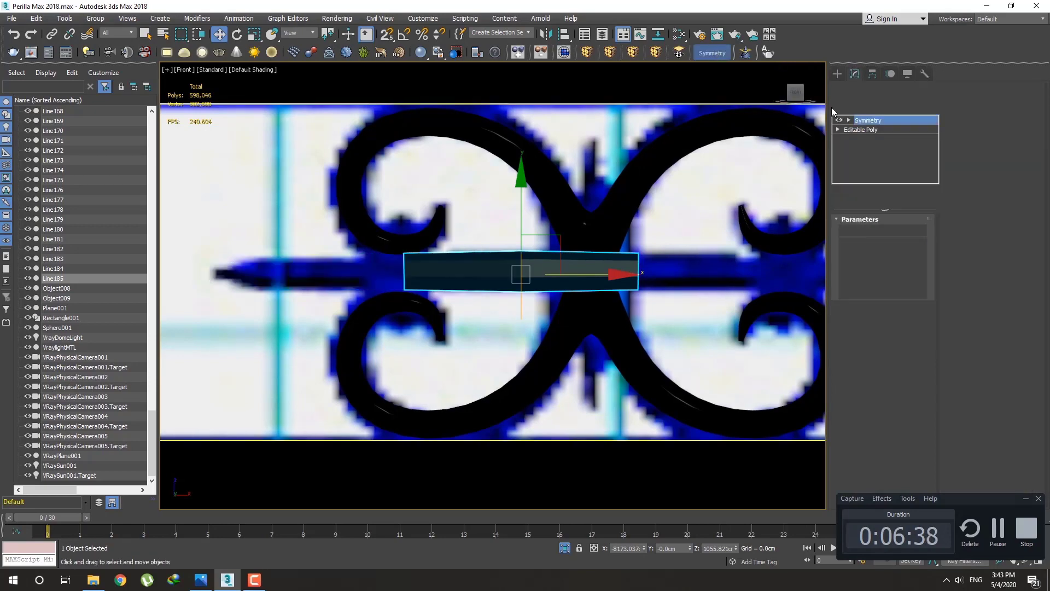
pyautogui.click(875, 168)
pyautogui.click(864, 252)
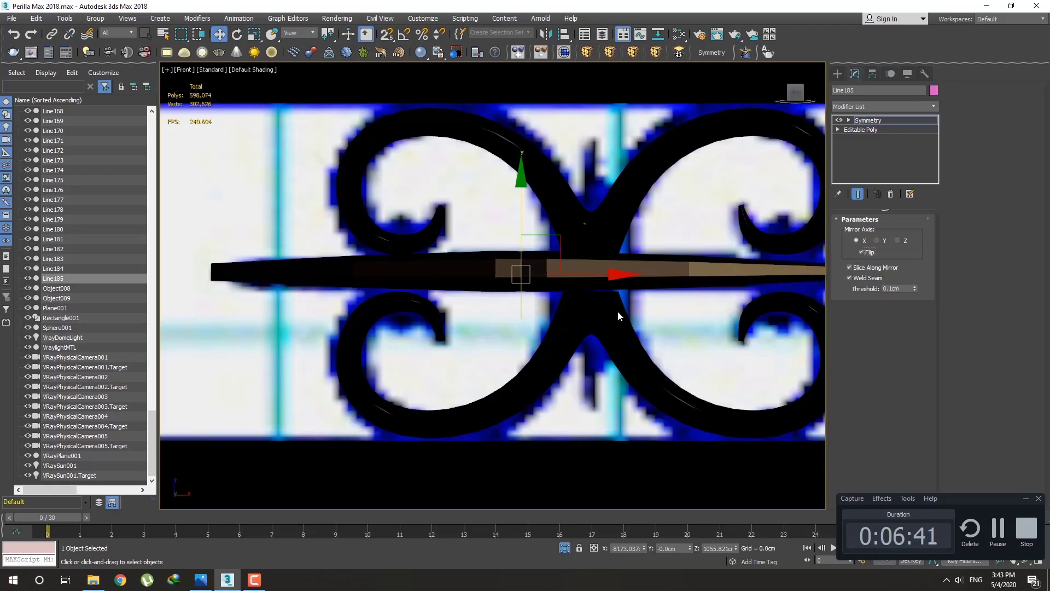
pyautogui.moveTo(617, 301); pyautogui.dragTo(512, 262, button='middle')
pyautogui.moveTo(508, 241); pyautogui.dragTo(573, 242)
# Step: Show edged faces and collapse the mirrored spike's modifier stack into an editable poly
pyautogui.press('F4')
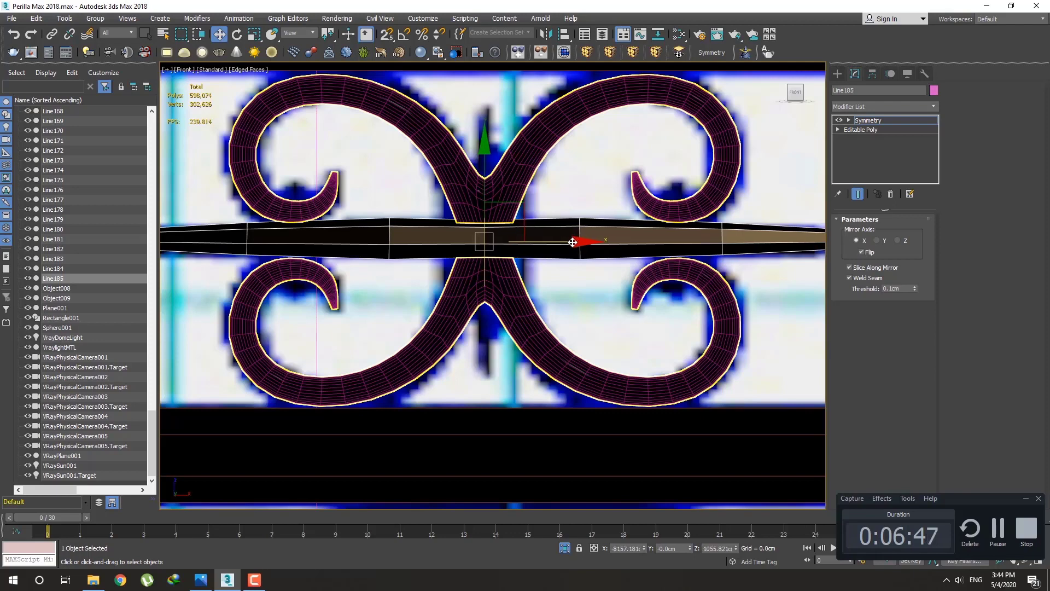
pyautogui.scroll(-3, 552, 248)
pyautogui.rightClick(904, 121)
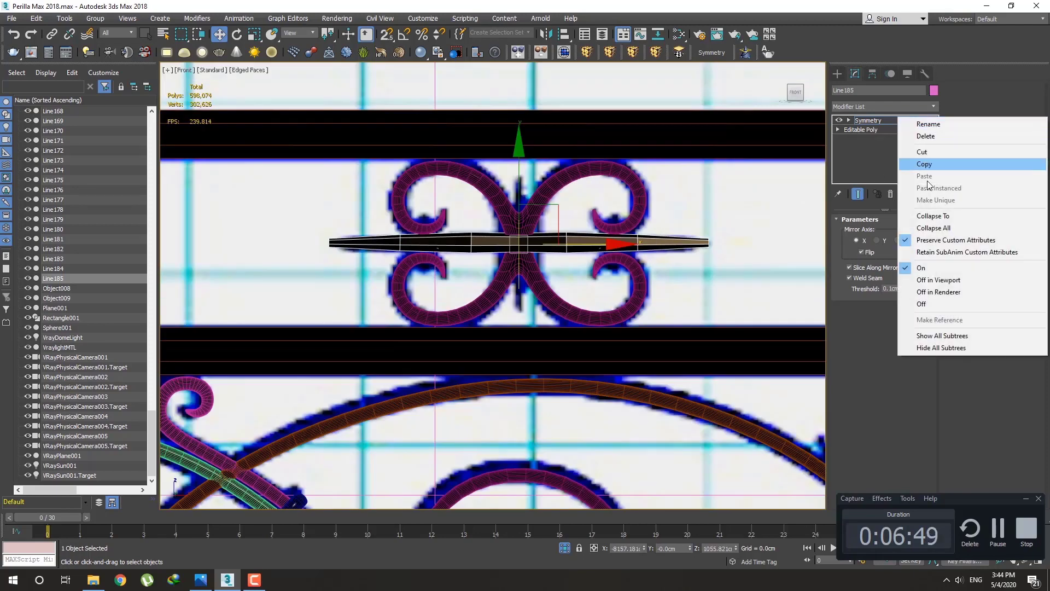
pyautogui.click(930, 228)
# Step: Scale the double spike's middle ring of vertices uniformly to about 129 percent to thicken the bar at its centre
pyautogui.scroll(5, 552, 249)
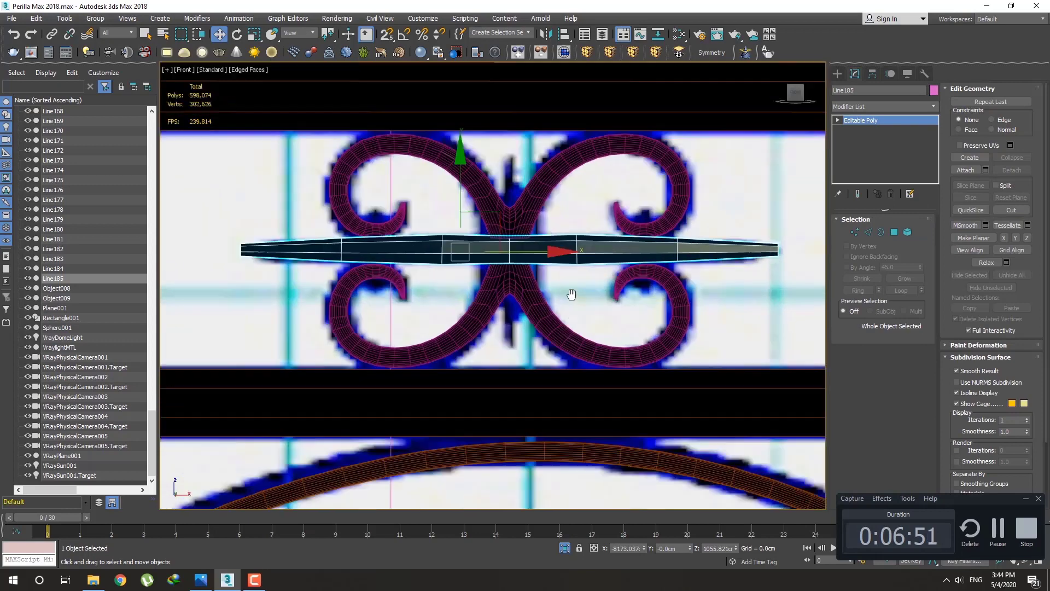
pyautogui.press('1')
pyautogui.press('r')
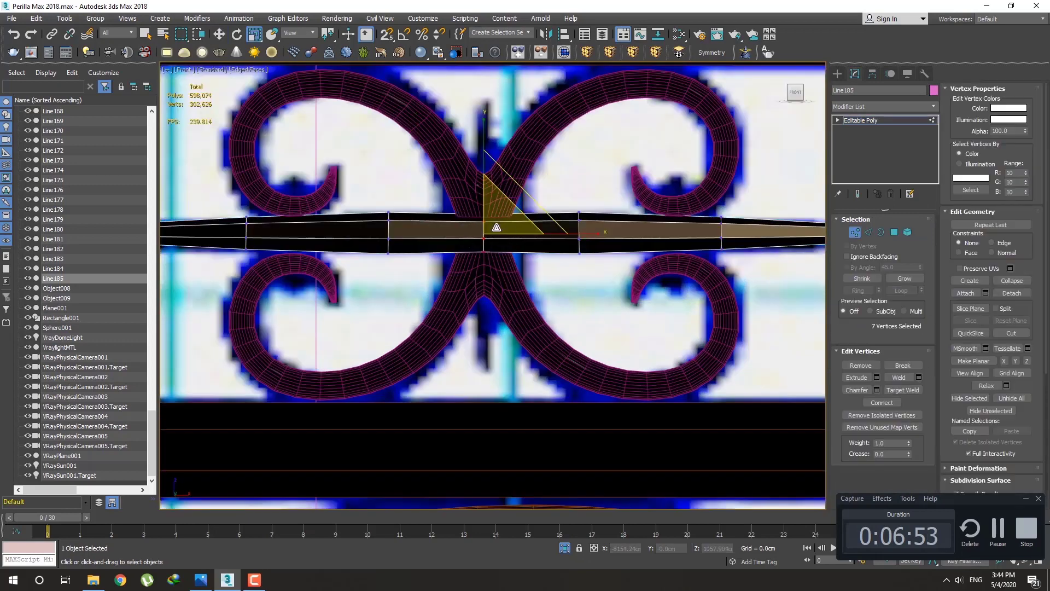
pyautogui.moveTo(497, 228); pyautogui.dragTo(500, 212)
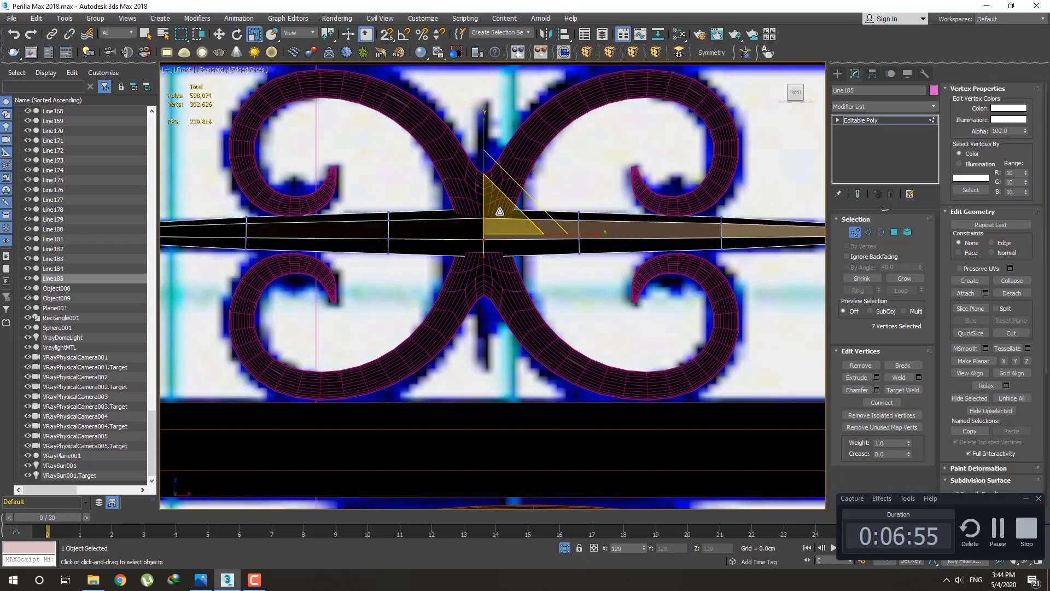
pyautogui.scroll(-4, 554, 323)
# Step: Add a TurboSmooth modifier to the double-ended spike bar and set its iterations to 2
pyautogui.click(838, 75)
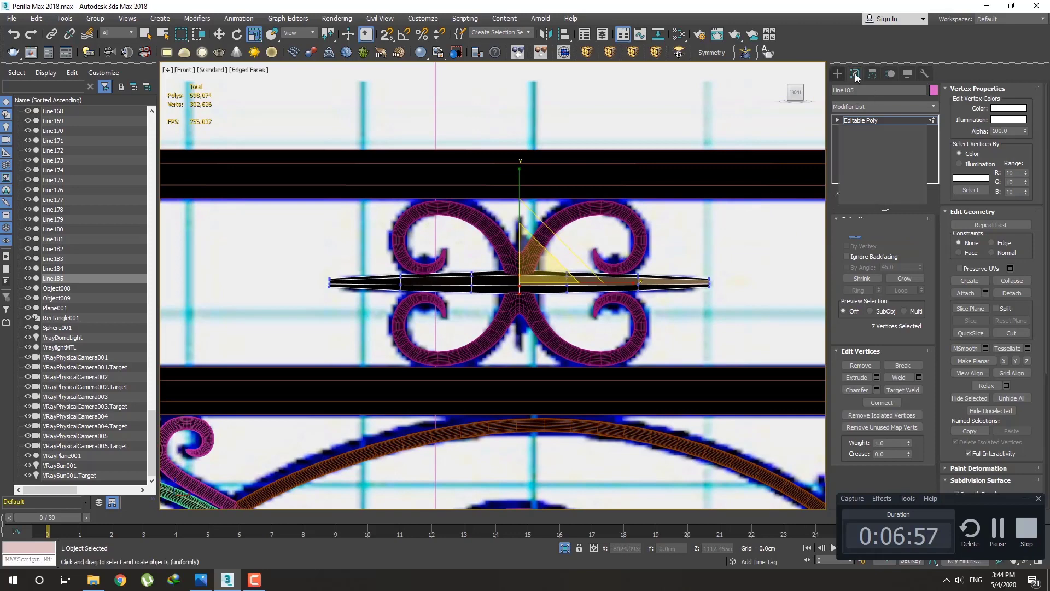
pyautogui.click(855, 73)
pyautogui.click(881, 108)
pyautogui.press('t')
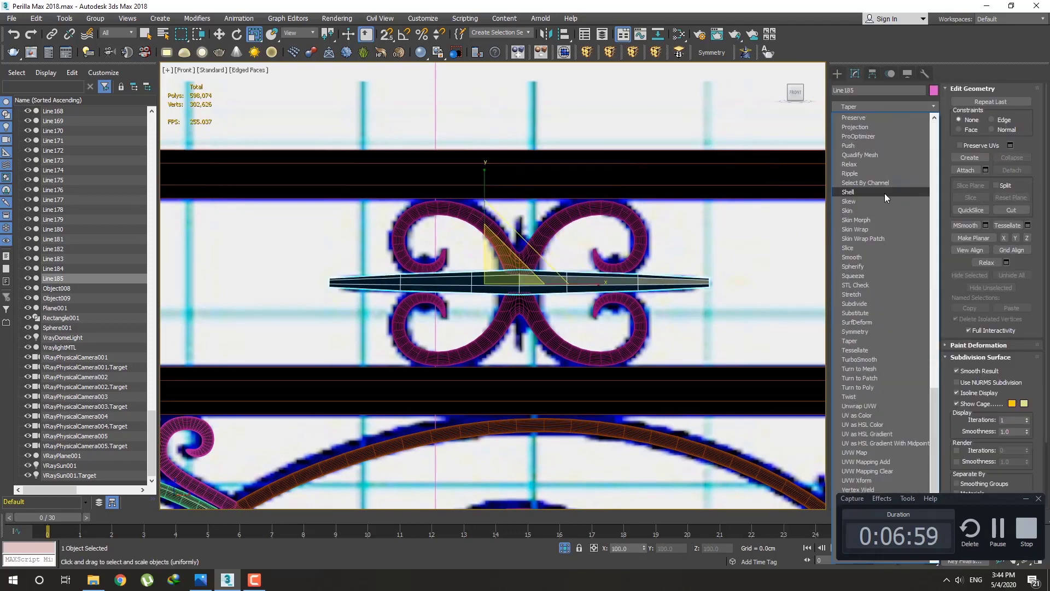
pyautogui.click(887, 357)
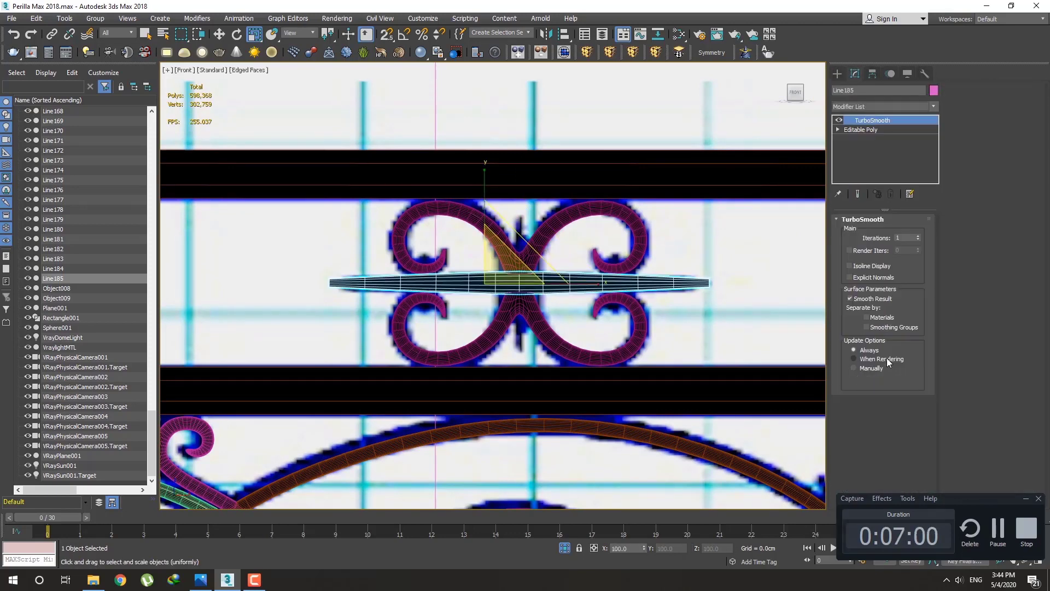
pyautogui.click(918, 235)
pyautogui.click(837, 77)
pyautogui.press('q')
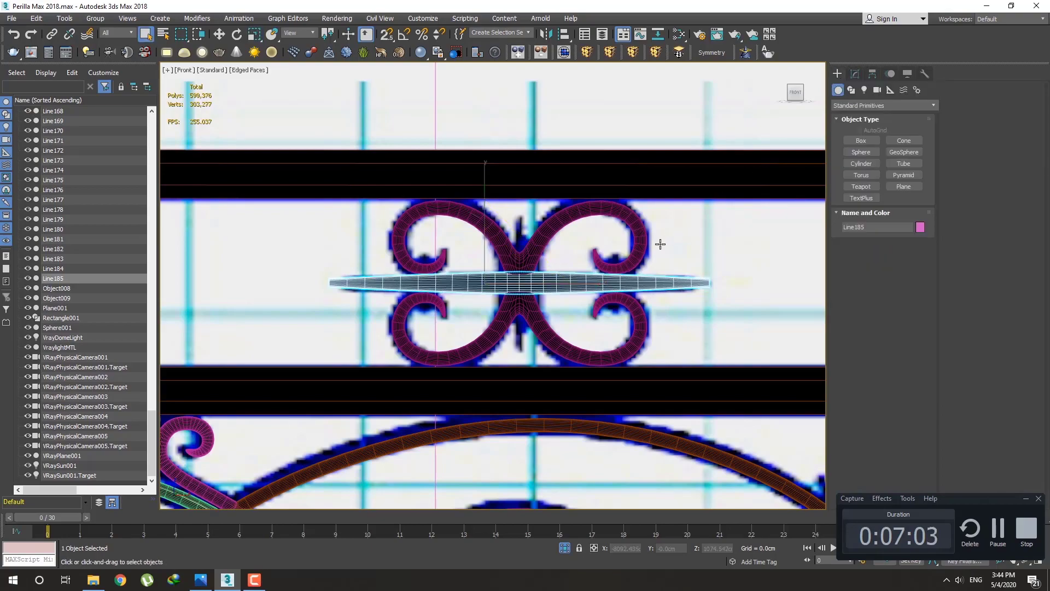
# Step: Check the spike bar in perspective, then in the front view copy a blue collar from the scrollwork below onto the upper-rail motif's centre
pyautogui.press('p')
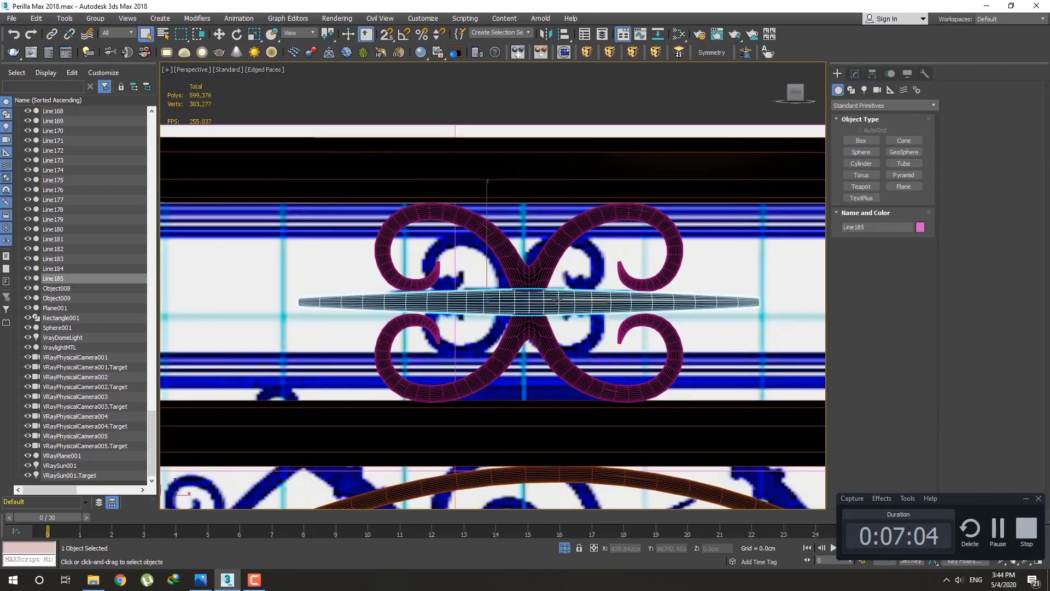
pyautogui.moveTo(557, 300)
pyautogui.keyDown('alt'); pyautogui.mouseDown(button='middle')
pyautogui.moveTo(537, 277)
pyautogui.moveTo(524, 301)
pyautogui.moveTo(536, 314)
pyautogui.moveTo(542, 301)
pyautogui.mouseUp(button='middle'); pyautogui.keyUp('alt')
pyautogui.scroll(-4, 524, 300)
pyautogui.press('f')
pyautogui.scroll(-3, 528, 252)
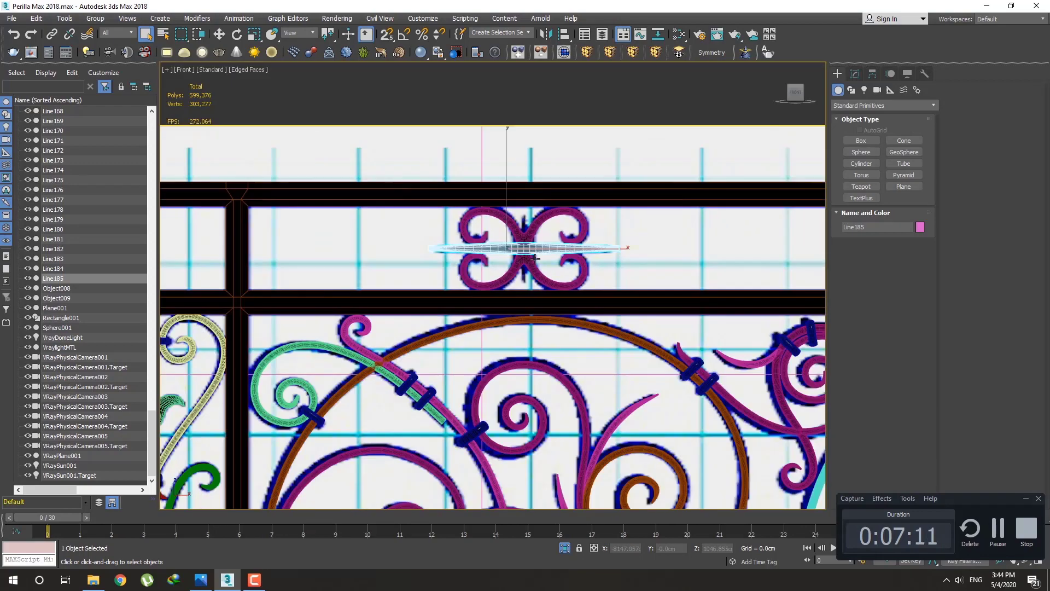
pyautogui.scroll(-3, 528, 249)
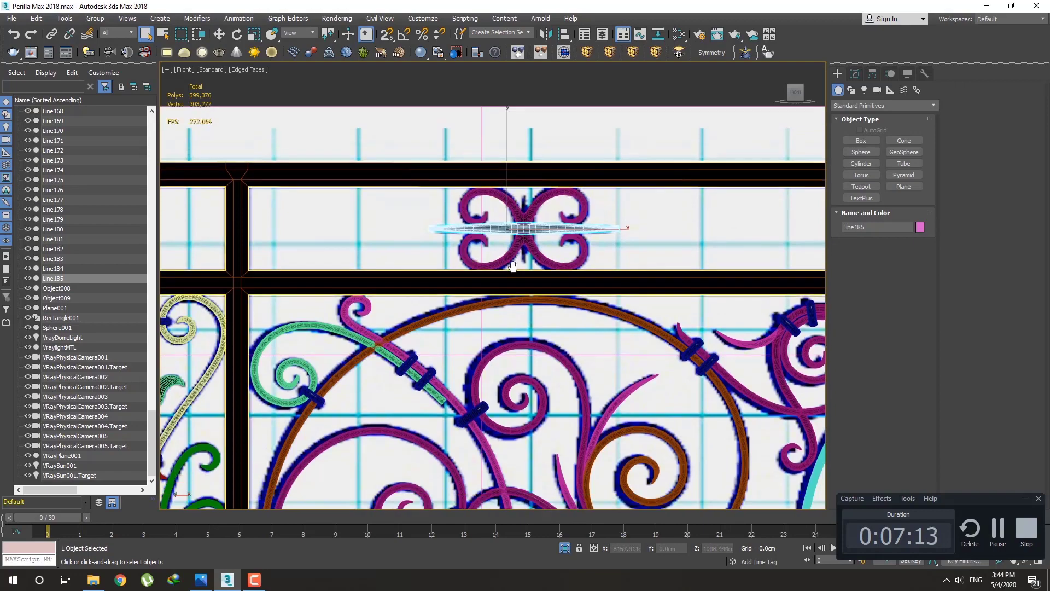
pyautogui.click(458, 300)
pyautogui.press('e')
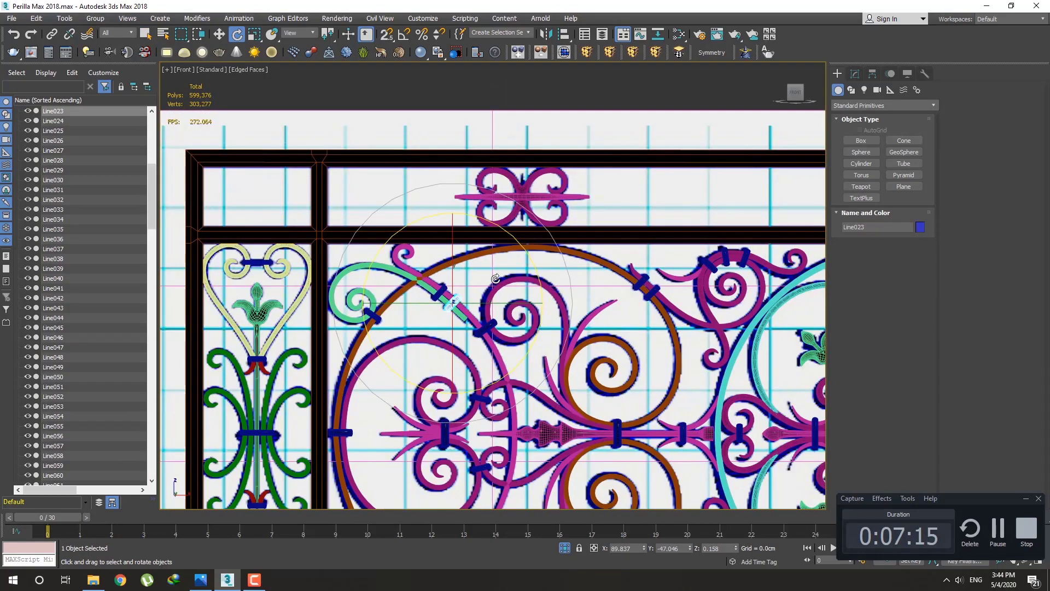
pyautogui.press('w')
pyautogui.keyDown('shift'); pyautogui.moveTo(489, 270); pyautogui.dragTo(549, 182); pyautogui.keyUp('shift')
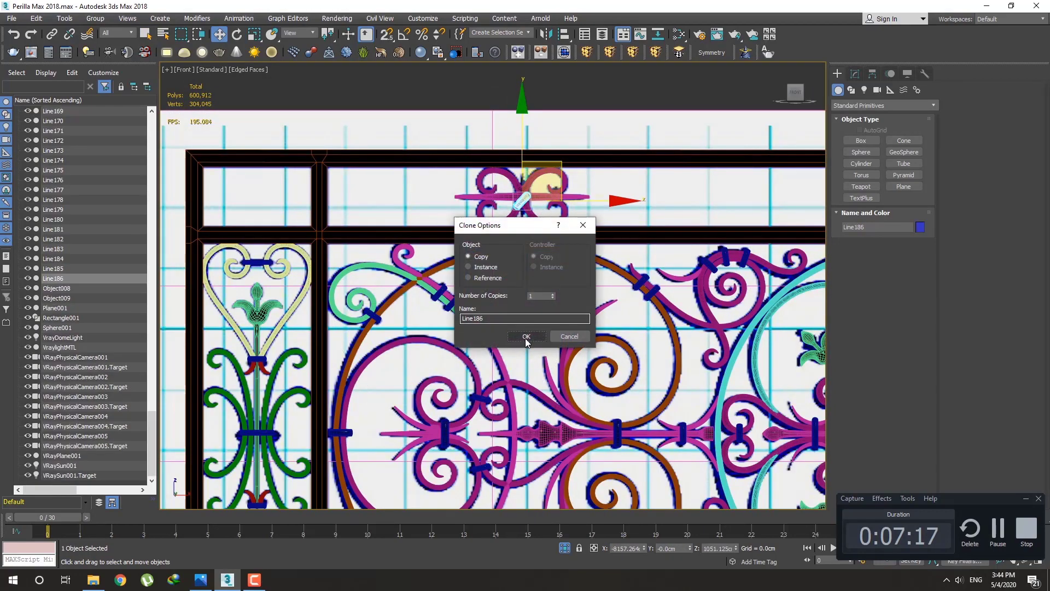
pyautogui.click(527, 336)
# Step: Rotate the copied collar upright so it crosses the horizontal spike bar at a right angle
pyautogui.scroll(10, 505, 257)
pyautogui.press('e')
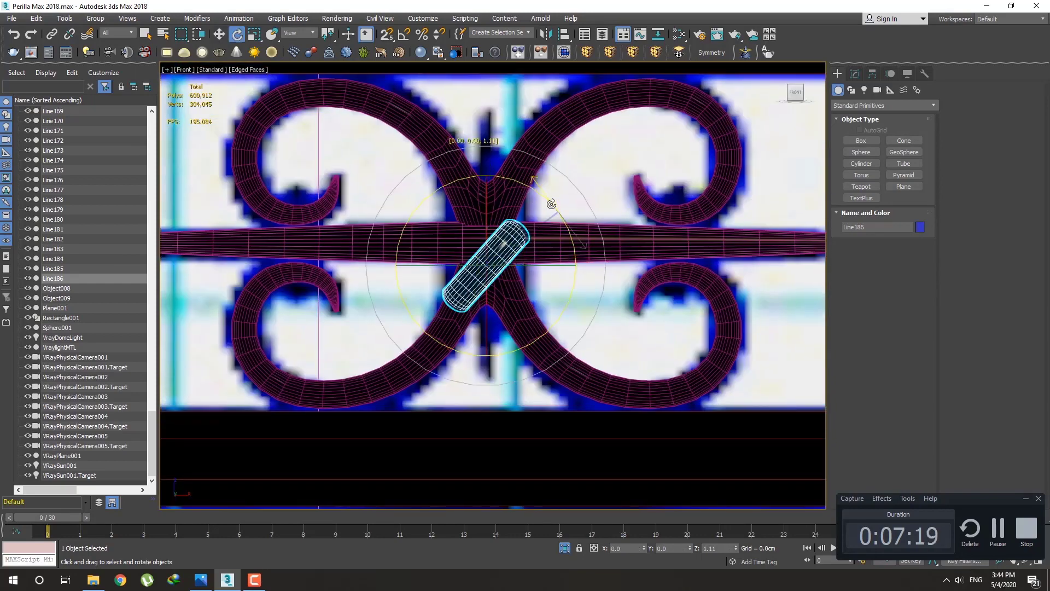
pyautogui.moveTo(551, 202); pyautogui.dragTo(530, 167)
pyautogui.scroll(3, 508, 219)
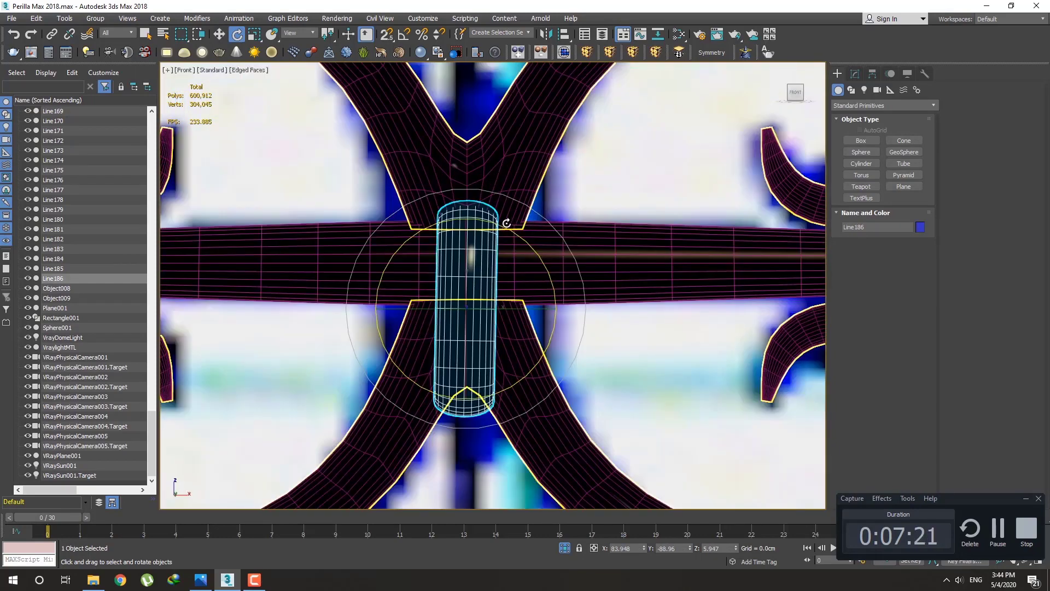
pyautogui.moveTo(526, 247)
pyautogui.mouseDown()
pyautogui.moveTo(530, 236)
pyautogui.moveTo(497, 206)
pyautogui.moveTo(494, 145)
pyautogui.mouseUp()
# Step: Centre the upright collar on the motif and enlarge it to span the junctions of the upper and lower curls
pyautogui.scroll(-4, 529, 239)
pyautogui.press('w')
pyautogui.press('r')
pyautogui.scroll(-5, 511, 192)
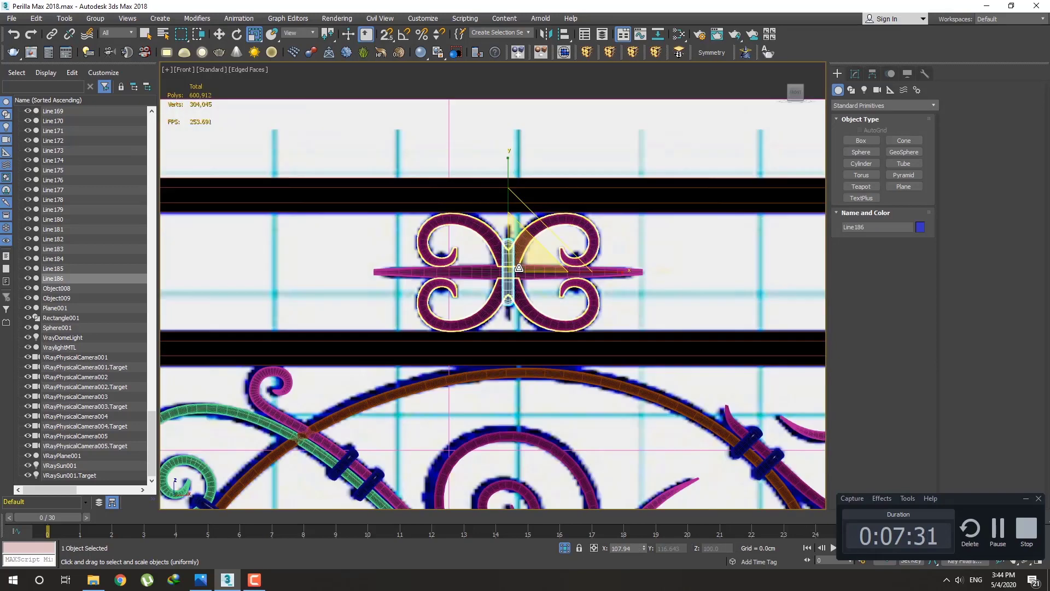
# Step: Copy the central collar along the spike bar to where the right-hand upper and lower curls meet the bar
pyautogui.scroll(4, 554, 281)
pyautogui.press('w')
pyautogui.keyDown('shift'); pyautogui.moveTo(534, 260); pyautogui.dragTo(672, 260); pyautogui.keyUp('shift')
# Step: Shorten and narrow the copied collar so it fits around the bar and the right-hand inner curls
pyautogui.scroll(3, 602, 288)
pyautogui.press('r')
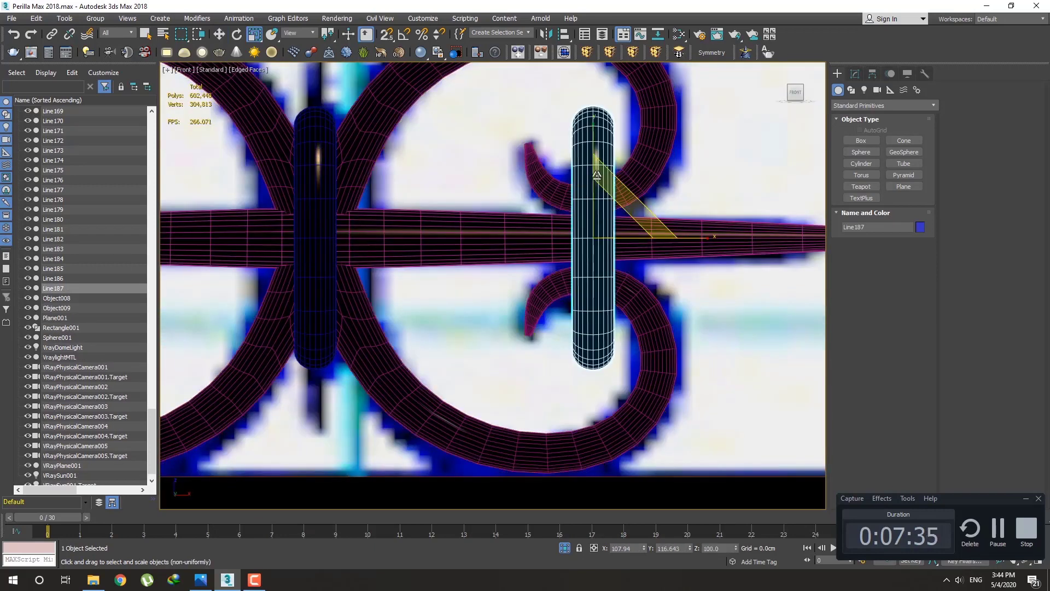
pyautogui.moveTo(596, 141); pyautogui.dragTo(587, 165)
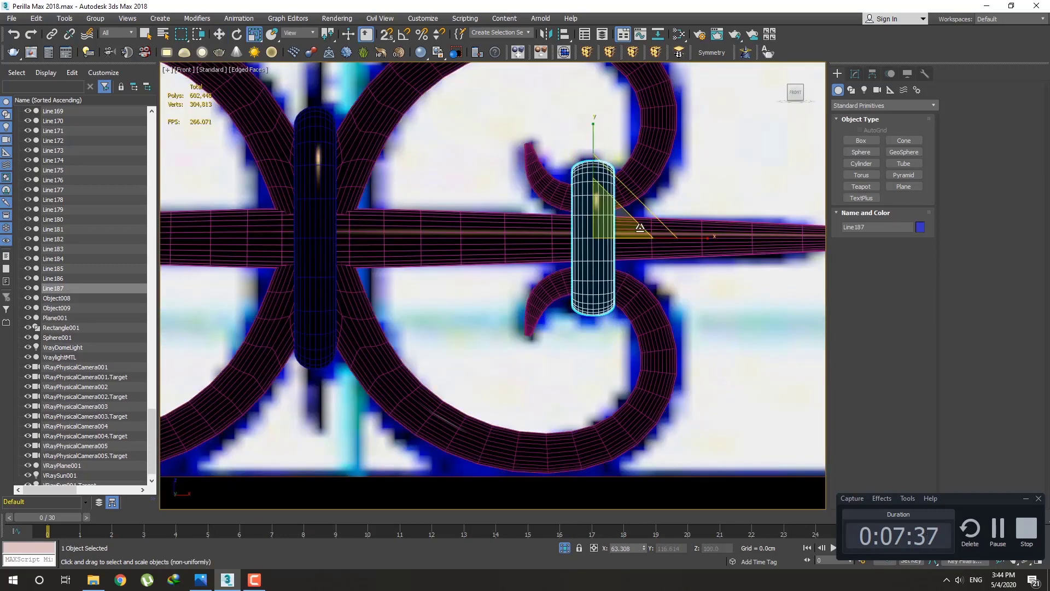
pyautogui.moveTo(687, 237); pyautogui.dragTo(664, 241)
# Step: Shift the small collar slightly left onto the curls' contact point, scale its height to about 84 percent, and recentre it on the bar
pyautogui.press('w')
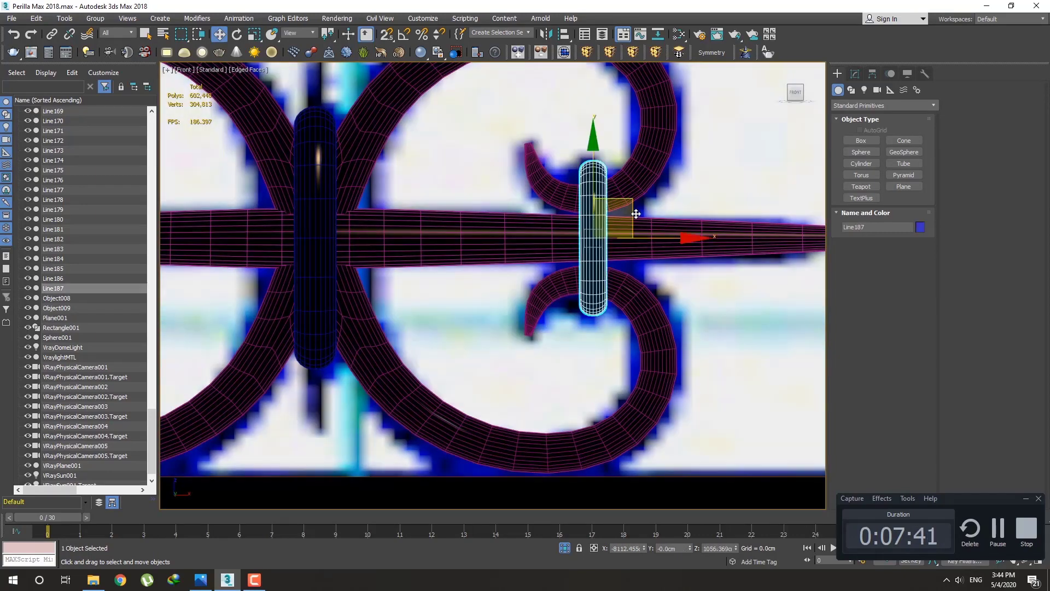
pyautogui.moveTo(630, 209); pyautogui.dragTo(622, 213)
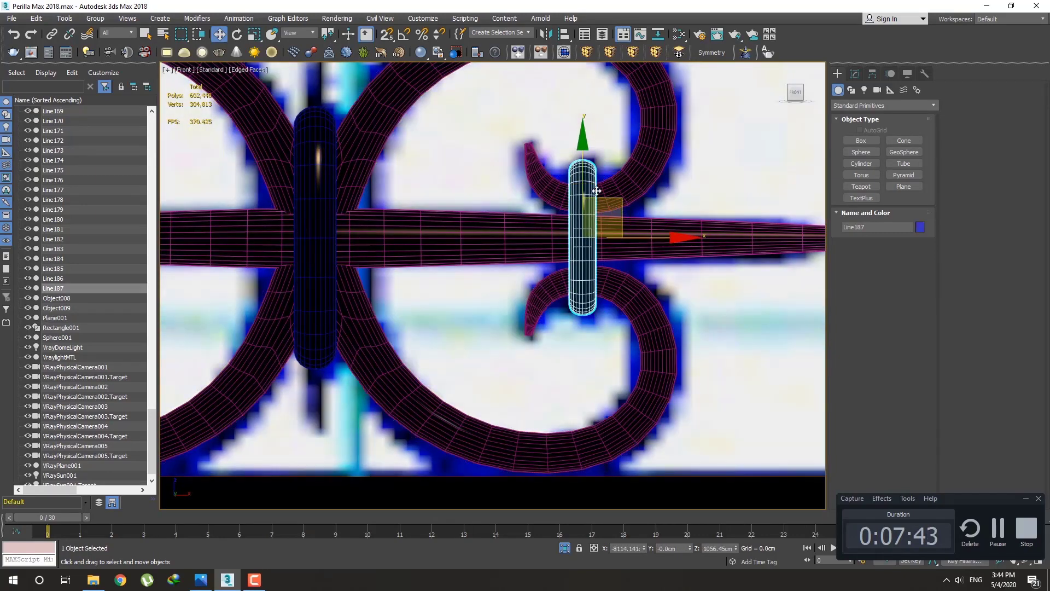
pyautogui.press('r')
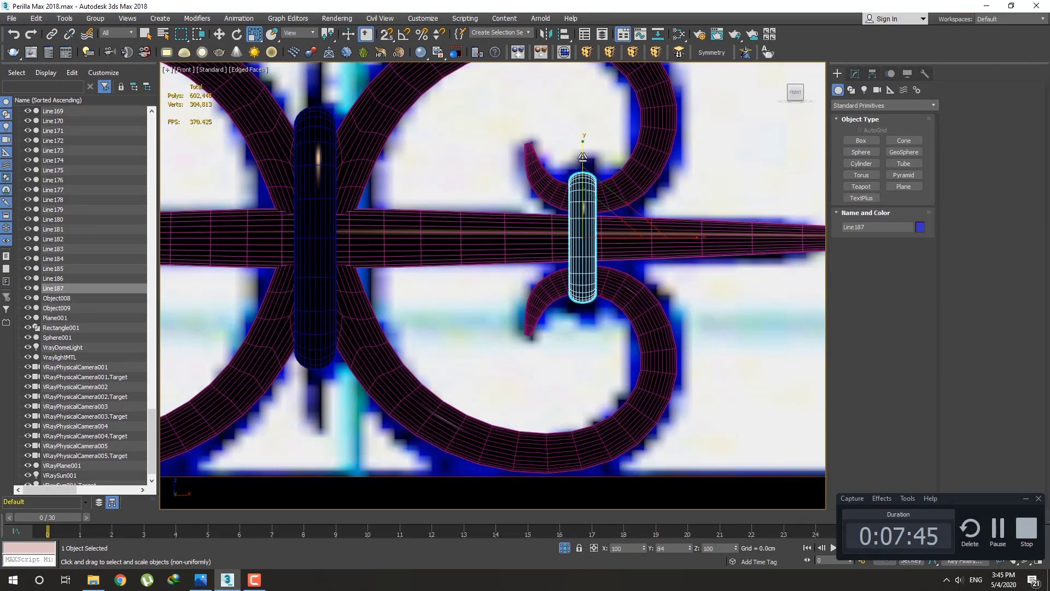
pyautogui.press('w')
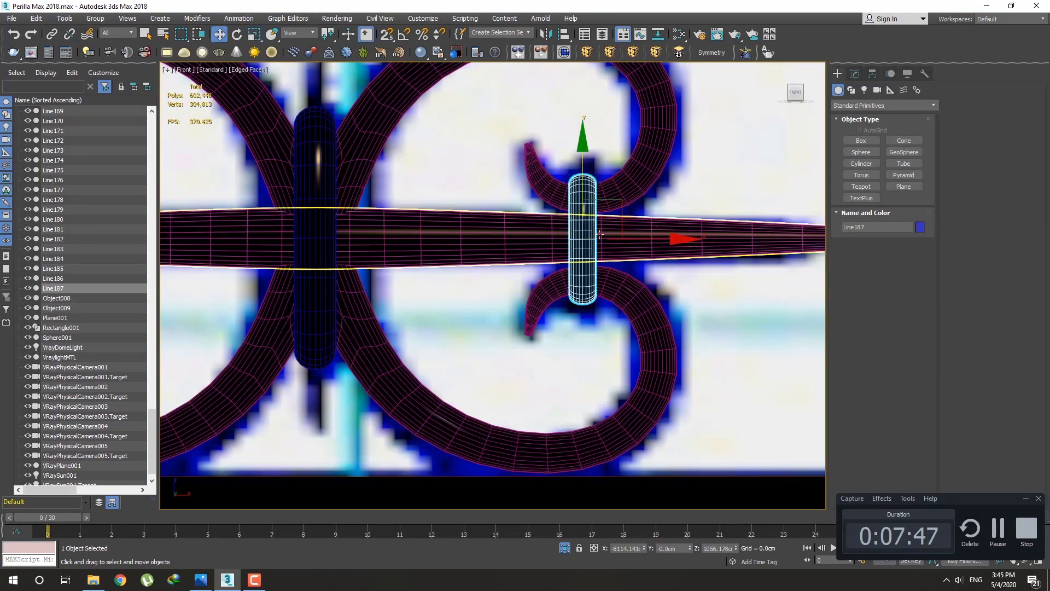
# Step: From an angled view, scale the small collar's depth along Y to about 54 percent so it hugs the bar
pyautogui.scroll(-5, 673, 290)
pyautogui.keyDown('alt'); pyautogui.moveTo(663, 280); pyautogui.dragTo(621, 277, button='middle'); pyautogui.keyUp('alt')
pyautogui.press('r')
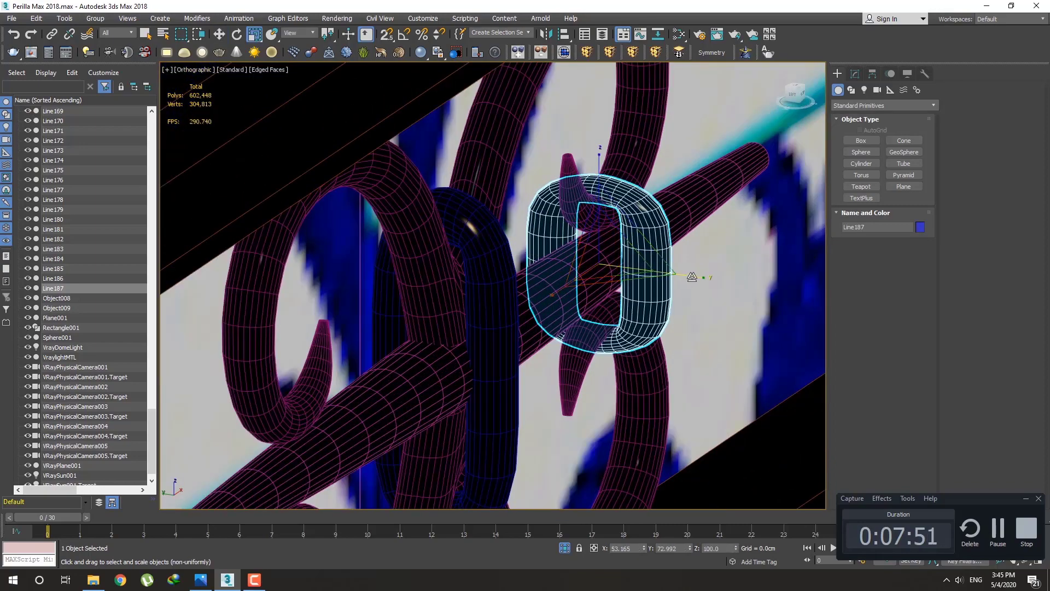
pyautogui.moveTo(692, 277); pyautogui.dragTo(663, 277)
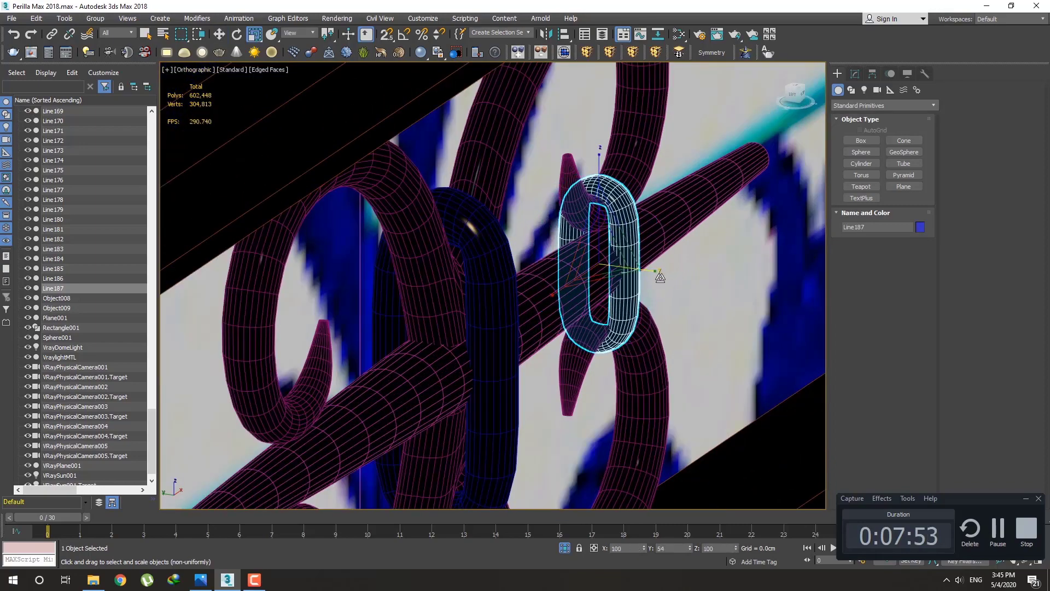
# Step: Copy the small collar along the spike bar to where the left-hand upper and lower curls meet the bar
pyautogui.press('w')
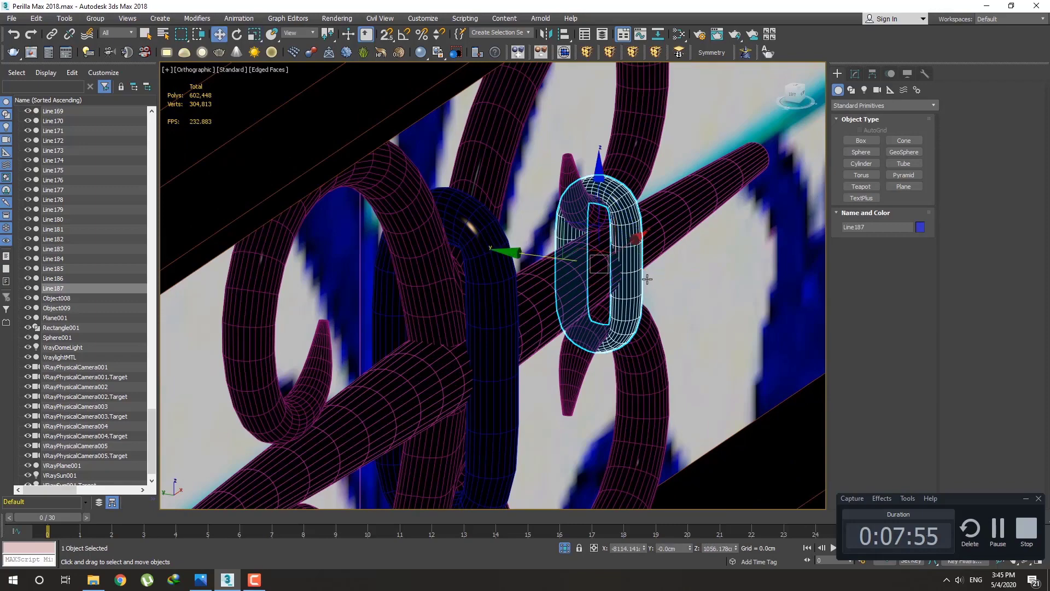
pyautogui.keyDown('alt'); pyautogui.moveTo(601, 272); pyautogui.dragTo(586, 275, button='middle'); pyautogui.keyUp('alt')
pyautogui.scroll(-3, 592, 285)
pyautogui.press('f')
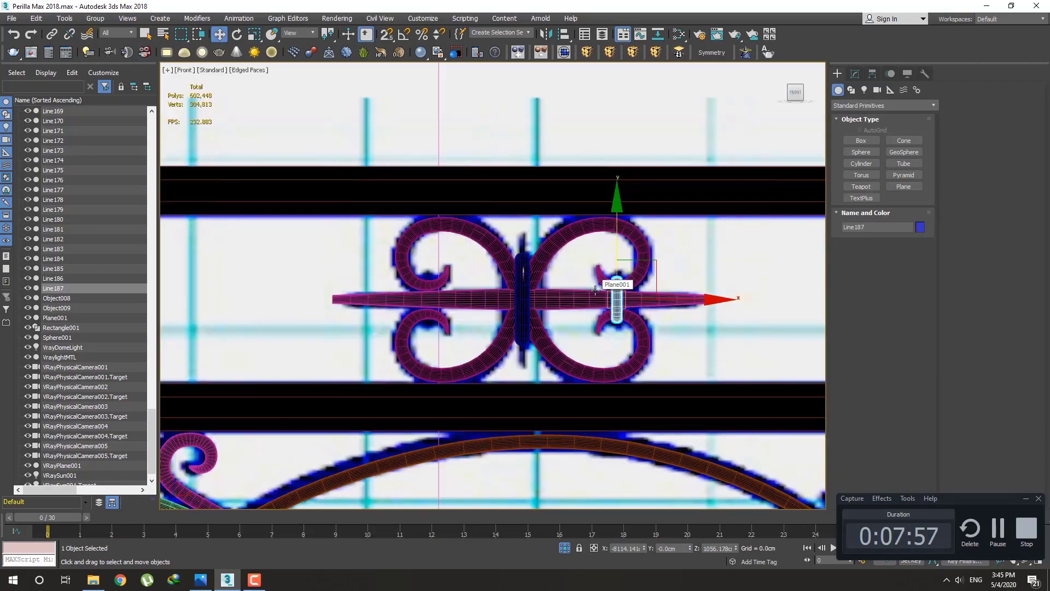
pyautogui.scroll(5, 615, 306)
pyautogui.scroll(-4, 744, 274)
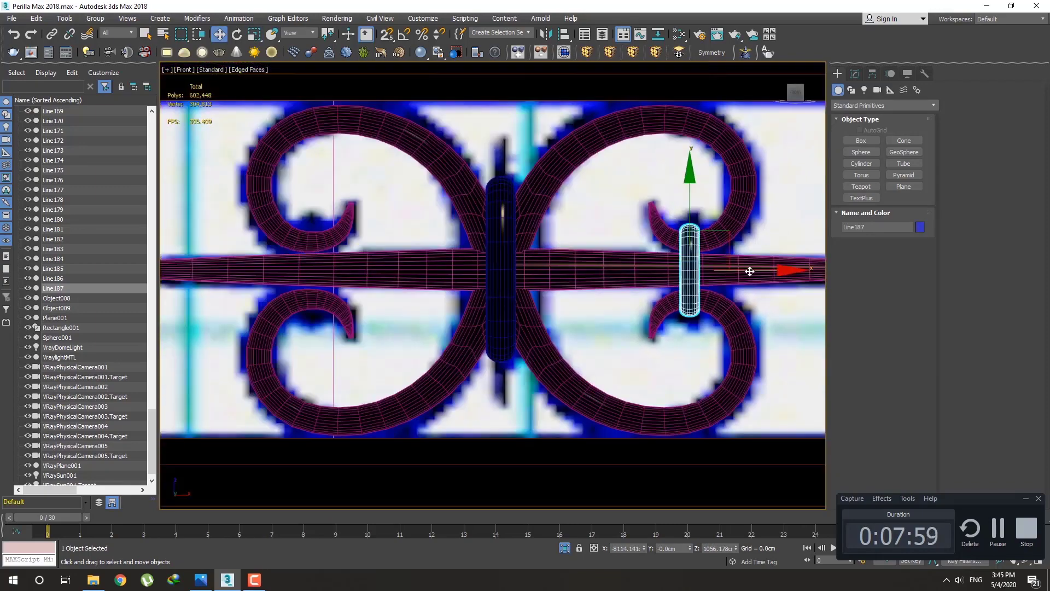
pyautogui.keyDown('shift'); pyautogui.moveTo(750, 272); pyautogui.dragTo(372, 264); pyautogui.keyUp('shift')
pyautogui.click(536, 340)
pyautogui.press('q')
pyautogui.scroll(-3, 440, 238)
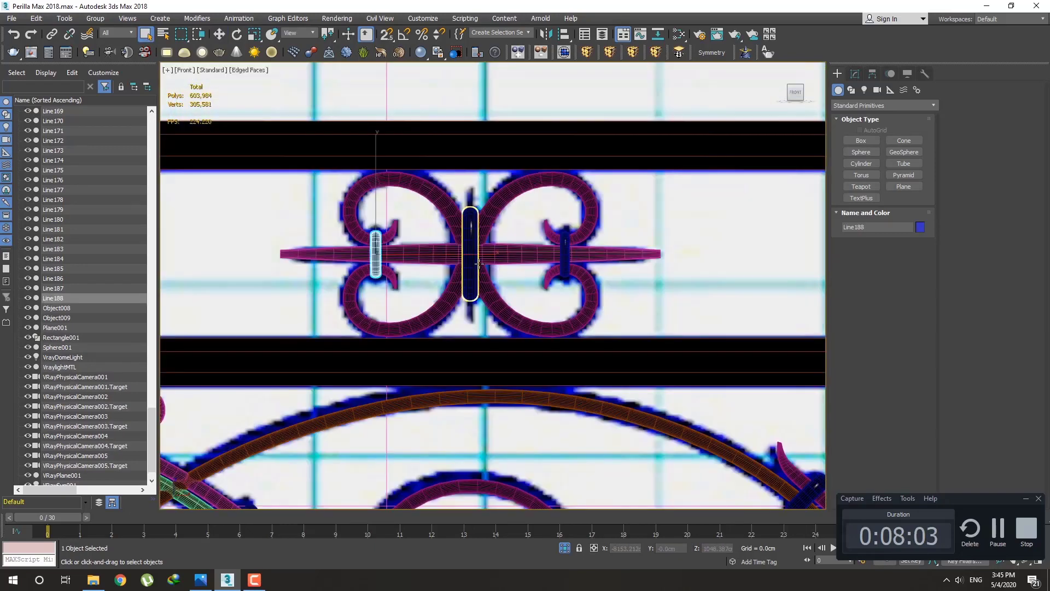
# Step: Select the four-scroll piece of the motif on its own and assign it the Qara Profil material
pyautogui.keyDown('ctrl'); pyautogui.click(471, 243); pyautogui.keyUp('ctrl')
pyautogui.keyDown('ctrl'); pyautogui.click(444, 219); pyautogui.keyUp('ctrl')
pyautogui.keyDown('ctrl'); pyautogui.click(428, 251); pyautogui.keyUp('ctrl')
pyautogui.moveTo(465, 265); pyautogui.dragTo(478, 295, button='middle')
pyautogui.click(458, 228)
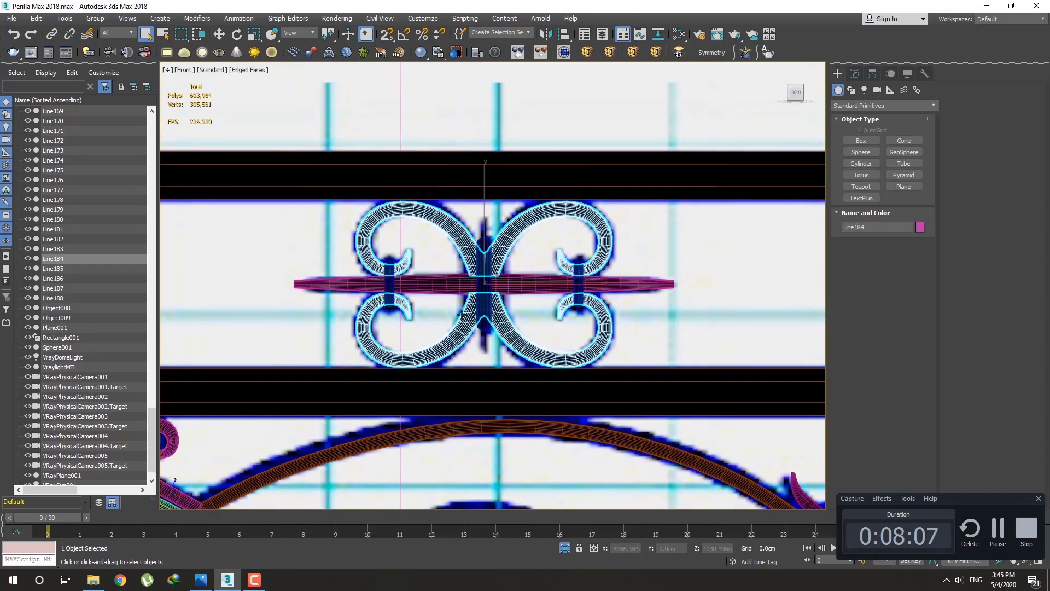
pyautogui.scroll(2, 461, 315)
pyautogui.keyDown('ctrl'); pyautogui.click(441, 283); pyautogui.keyUp('ctrl')
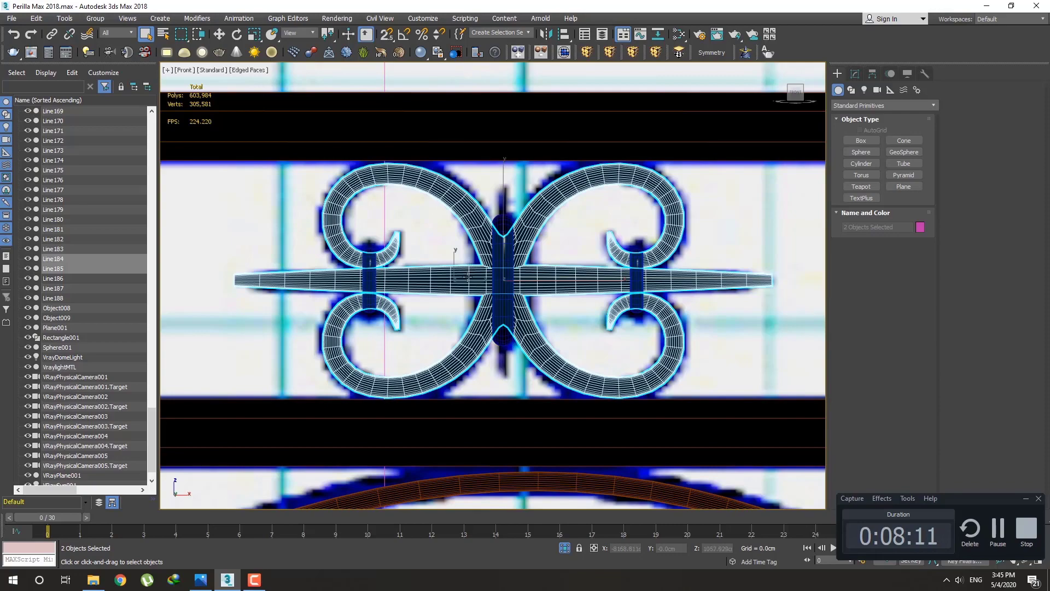
pyautogui.click(468, 276)
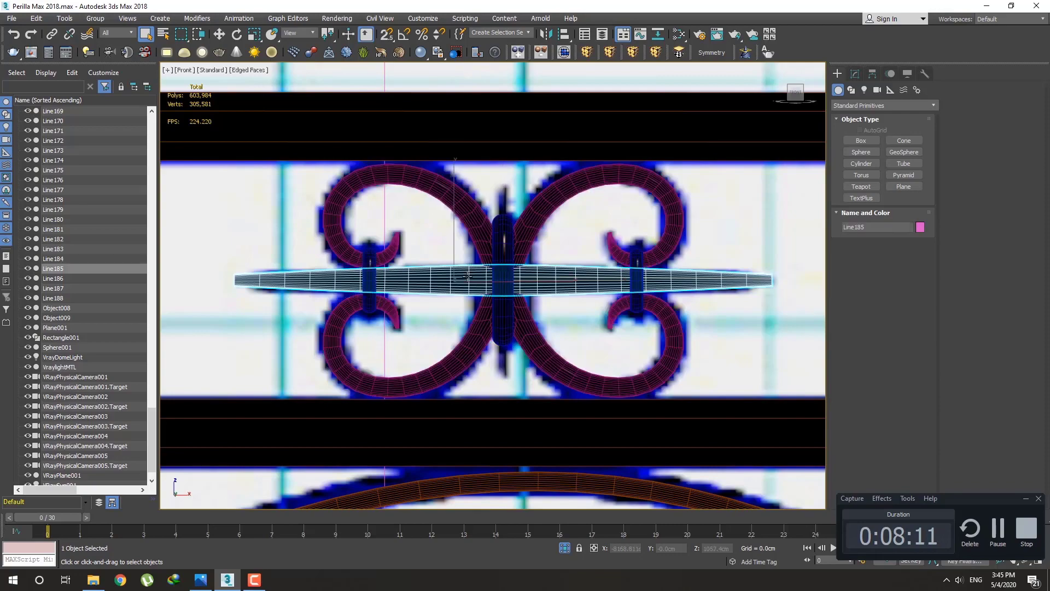
pyautogui.click(468, 249)
pyautogui.press('m')
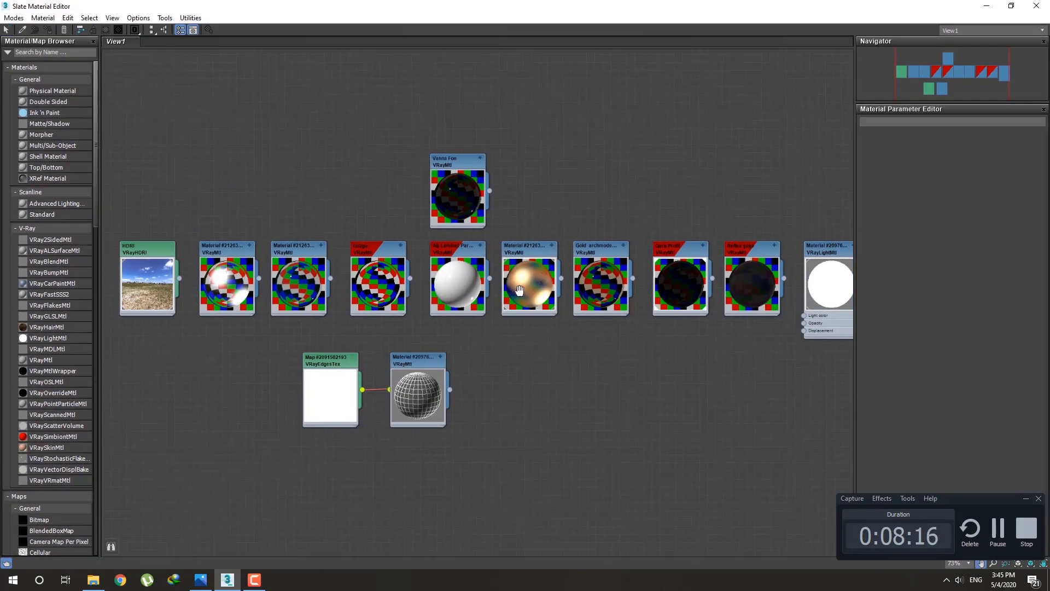
pyautogui.moveTo(520, 290); pyautogui.dragTo(531, 313, button='middle')
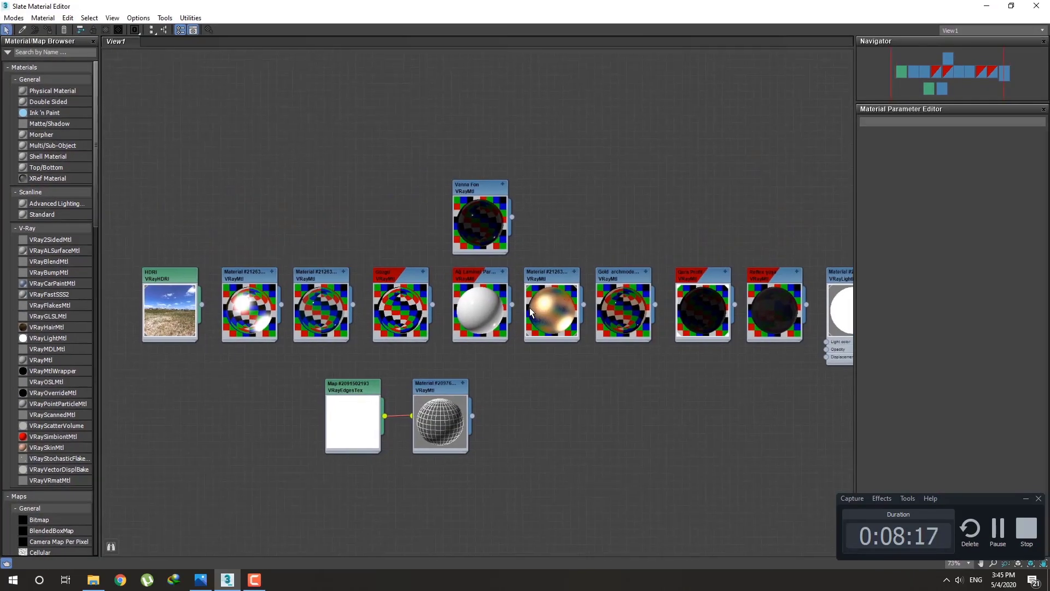
pyautogui.doubleClick(535, 278)
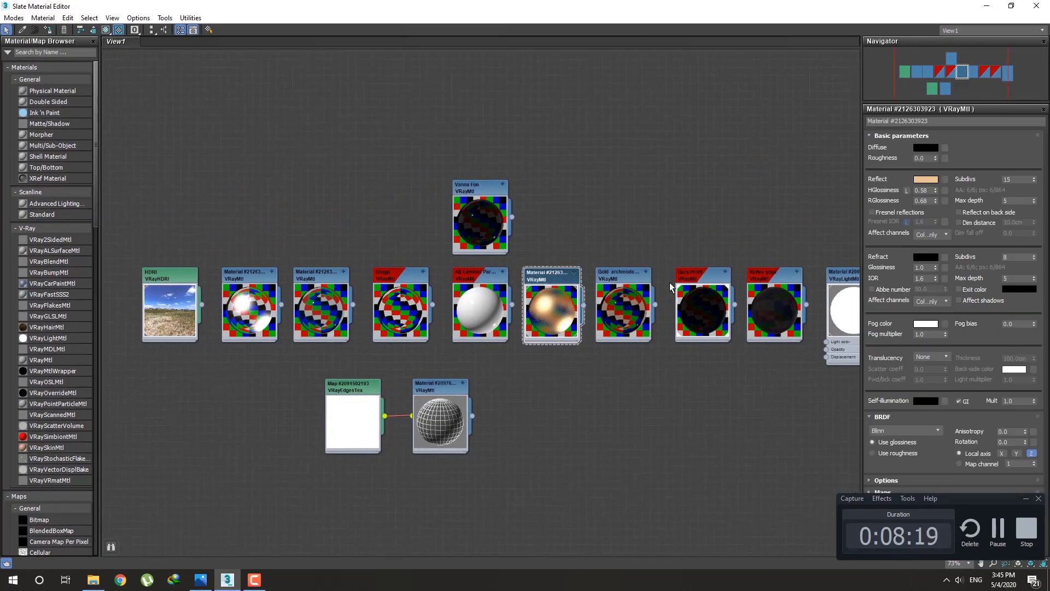
pyautogui.doubleClick(690, 284)
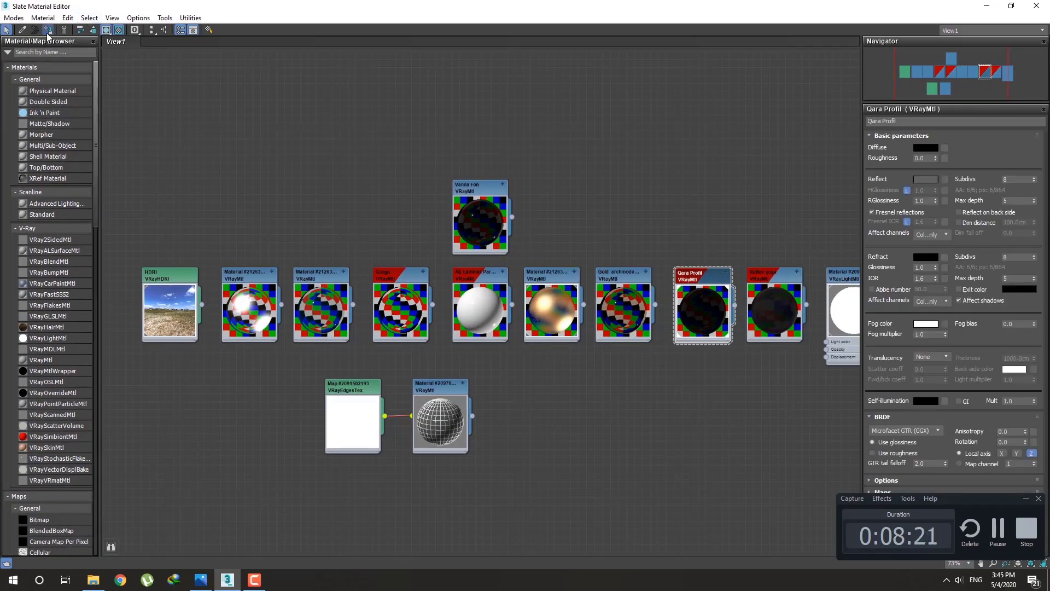
pyautogui.click(1046, 4)
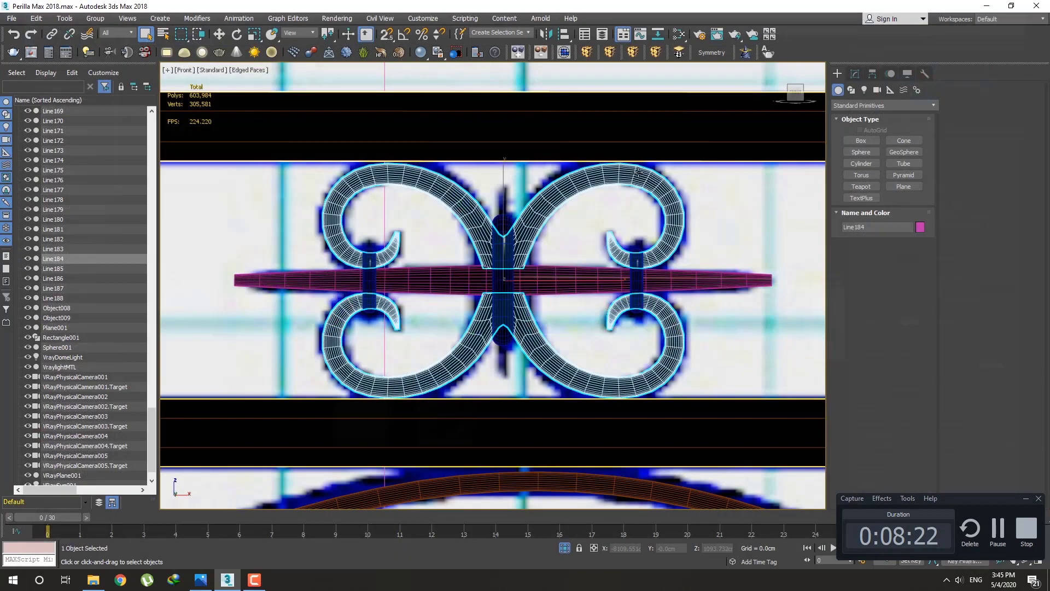
pyautogui.click(499, 274)
pyautogui.keyDown('ctrl'); pyautogui.click(499, 274); pyautogui.keyUp('ctrl')
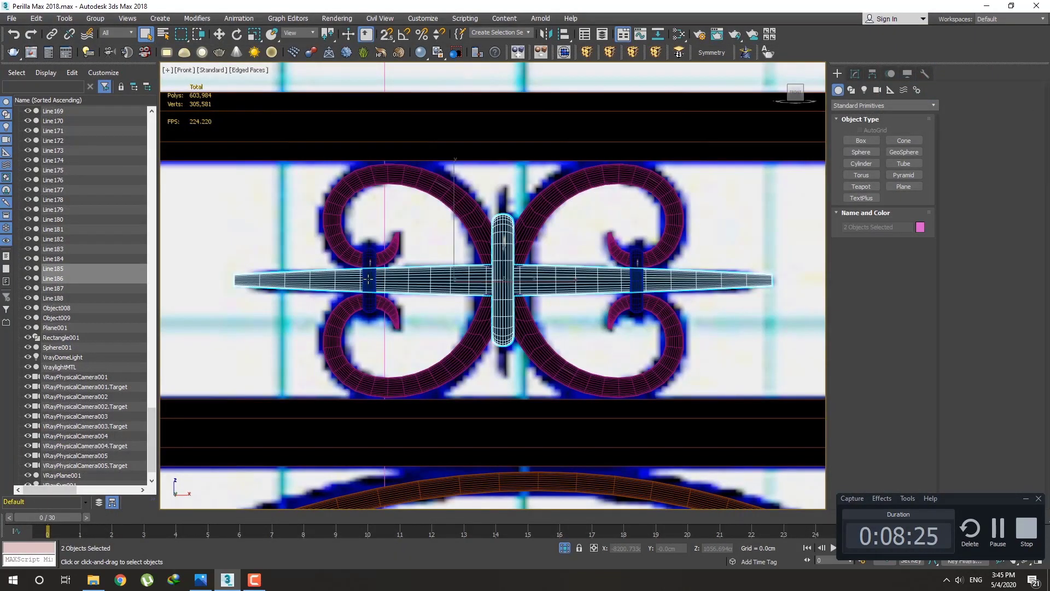
pyautogui.keyDown('ctrl'); pyautogui.click(368, 279); pyautogui.keyUp('ctrl')
pyautogui.keyDown('ctrl'); pyautogui.click(633, 277); pyautogui.keyUp('ctrl')
pyautogui.press('m')
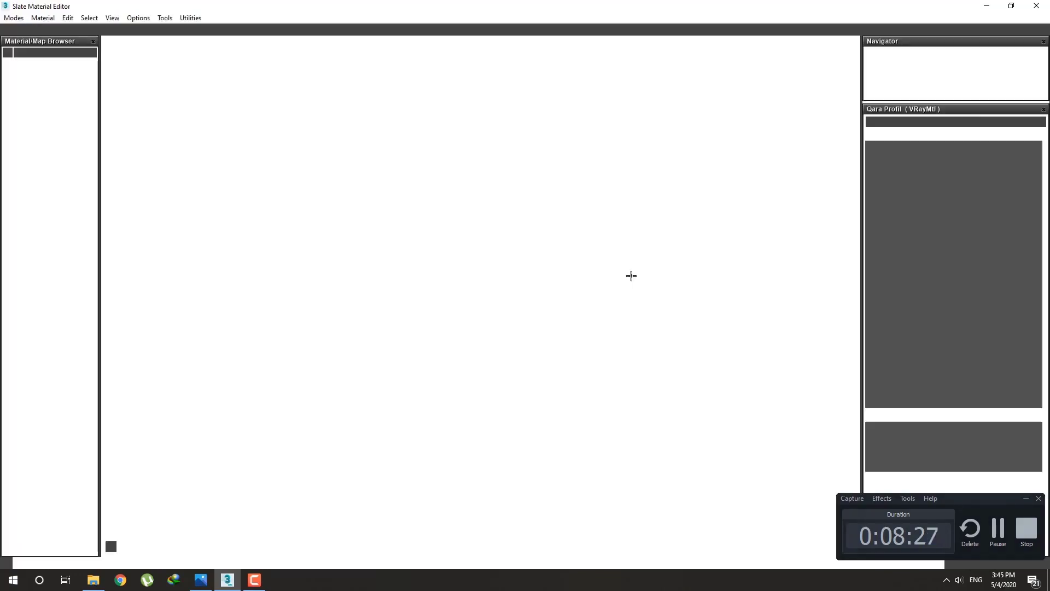
pyautogui.doubleClick(554, 277)
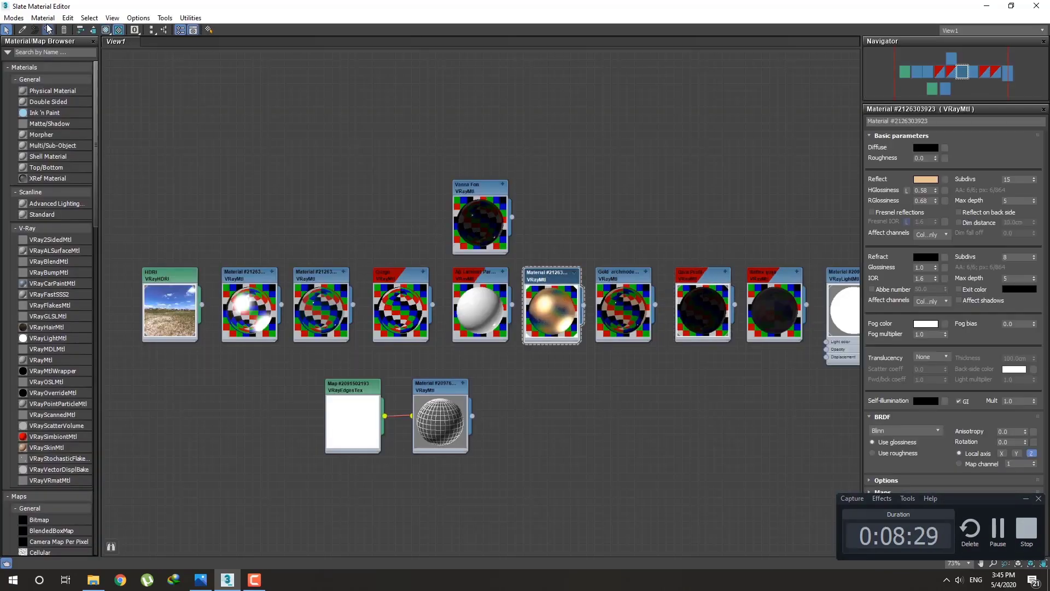
pyautogui.click(1036, 5)
# Step: Copy the complete scroll motif about 493 cm along the upper rail so it sits above the central rosette
pyautogui.scroll(-2, 469, 160)
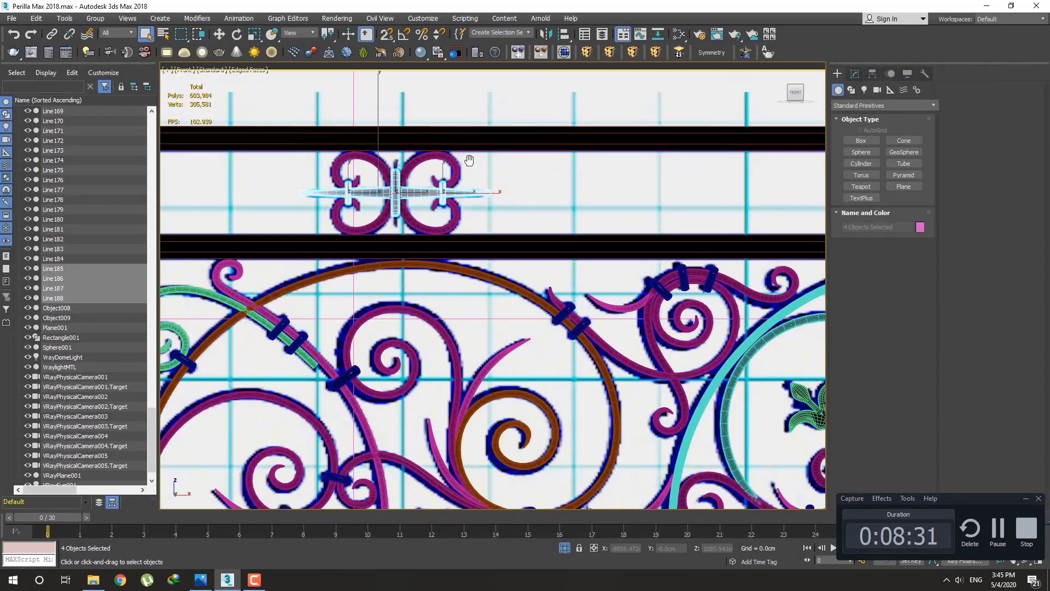
pyautogui.keyDown('ctrl'); pyautogui.click(456, 159); pyautogui.keyUp('ctrl')
pyautogui.scroll(-4, 378, 189)
pyautogui.press('w')
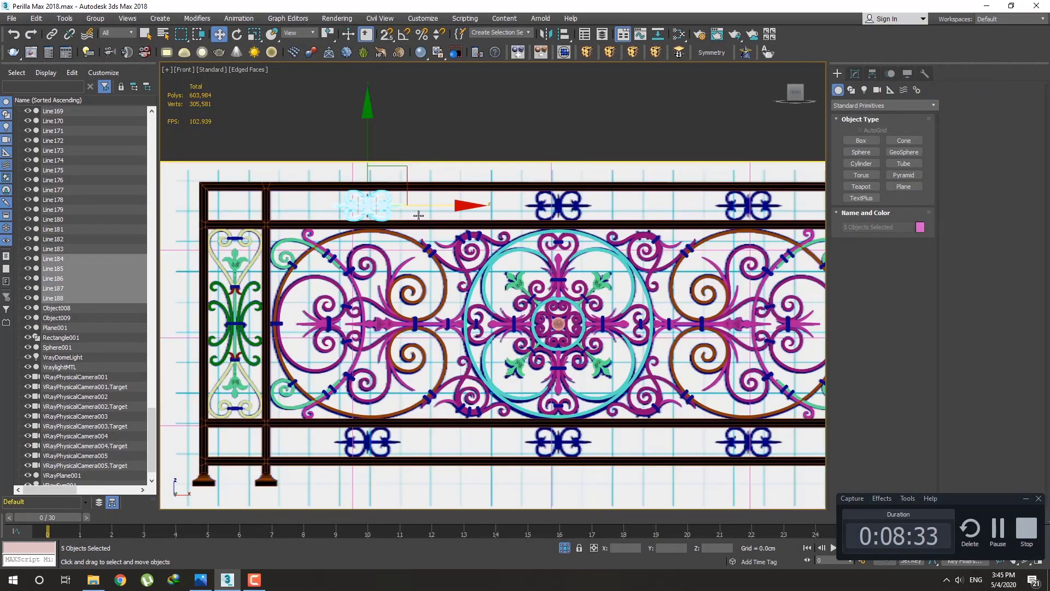
pyautogui.scroll(4, 408, 212)
pyautogui.moveTo(408, 212)
pyautogui.mouseDown(button='middle')
pyautogui.moveTo(352, 211)
pyautogui.moveTo(362, 213)
pyautogui.mouseUp(button='middle')
pyautogui.moveTo(362, 212)
pyautogui.keyDown('shift'); pyautogui.mouseDown()
pyautogui.moveTo(490, 208)
pyautogui.moveTo(738, 233)
pyautogui.mouseUp(); pyautogui.keyUp('shift')
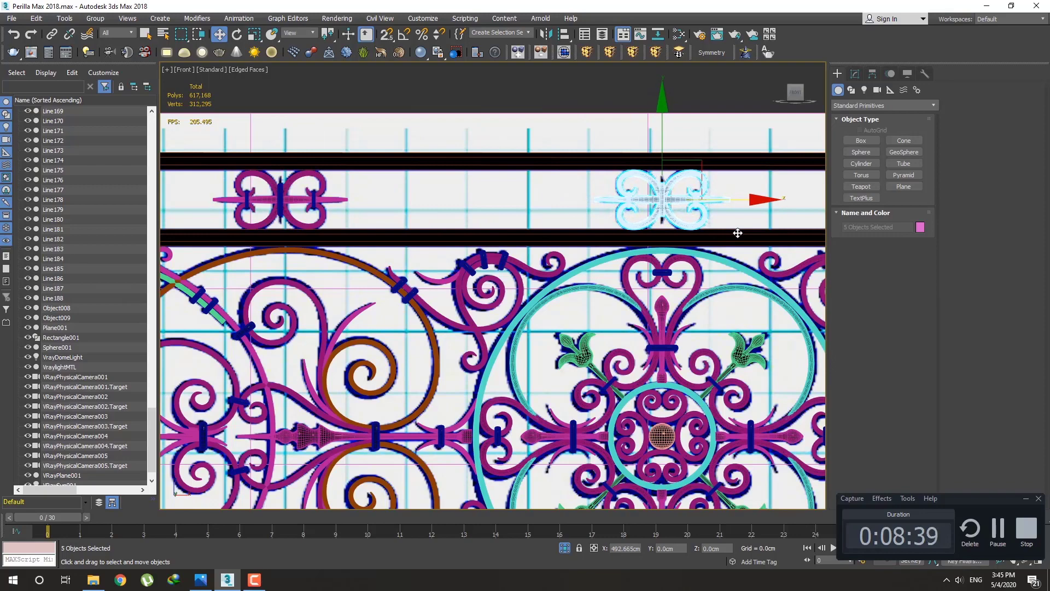
pyautogui.keyDown('shift'); pyautogui.moveTo(738, 233); pyautogui.dragTo(738, 233); pyautogui.keyUp('shift')
pyautogui.click(526, 336)
pyautogui.moveTo(534, 342); pyautogui.dragTo(398, 372, button='middle')
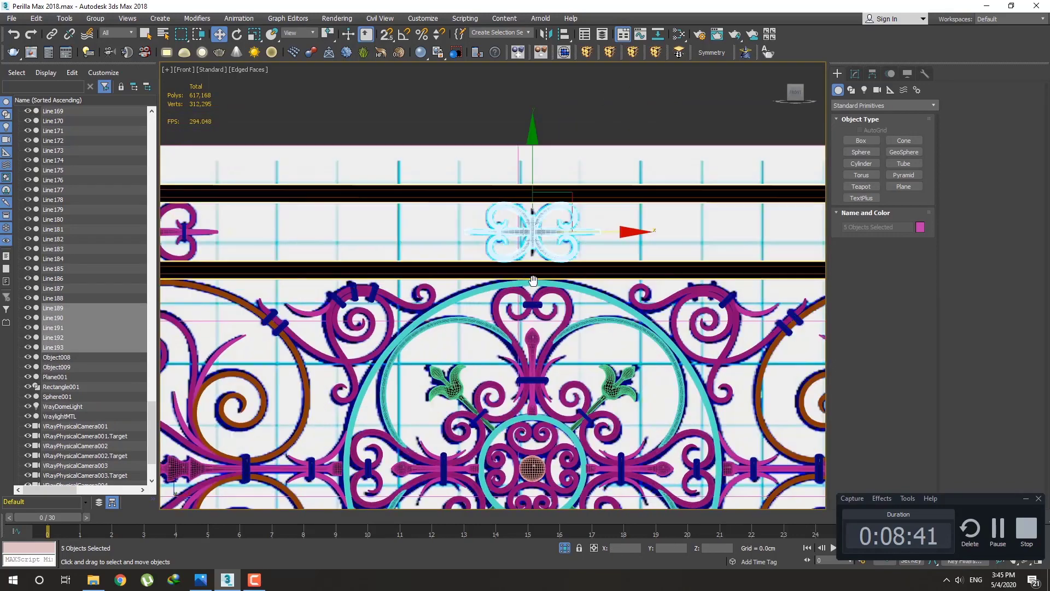
pyautogui.scroll(4, 567, 290)
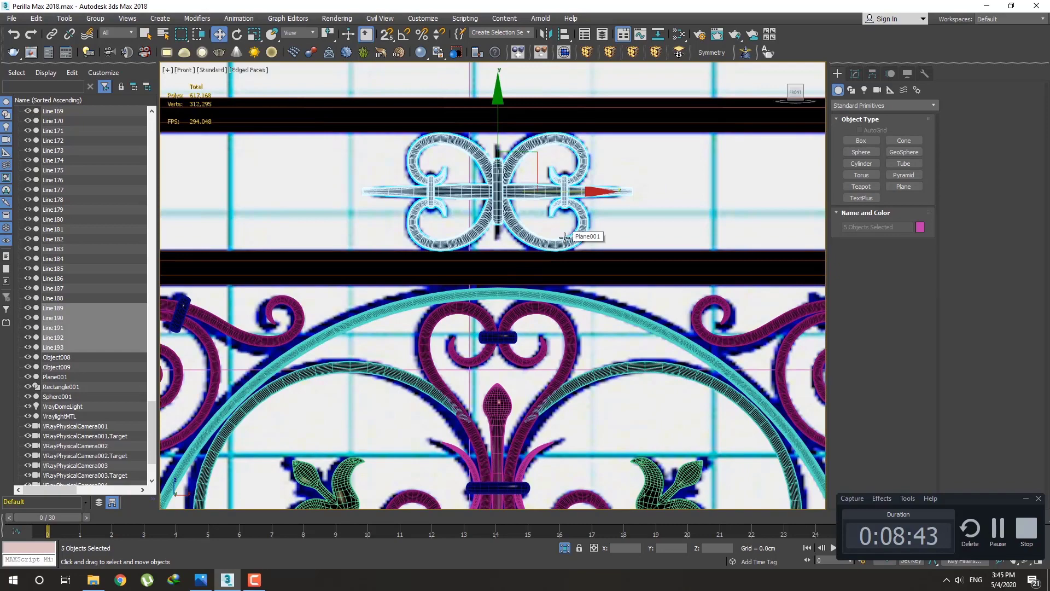
# Step: Copy the central motif to the right-hand upper-rail position and nudge the copy about 8 cm right onto the reference ornament
pyautogui.scroll(-6, 566, 225)
pyautogui.moveTo(569, 230); pyautogui.dragTo(491, 223, button='middle')
pyautogui.scroll(2, 510, 209)
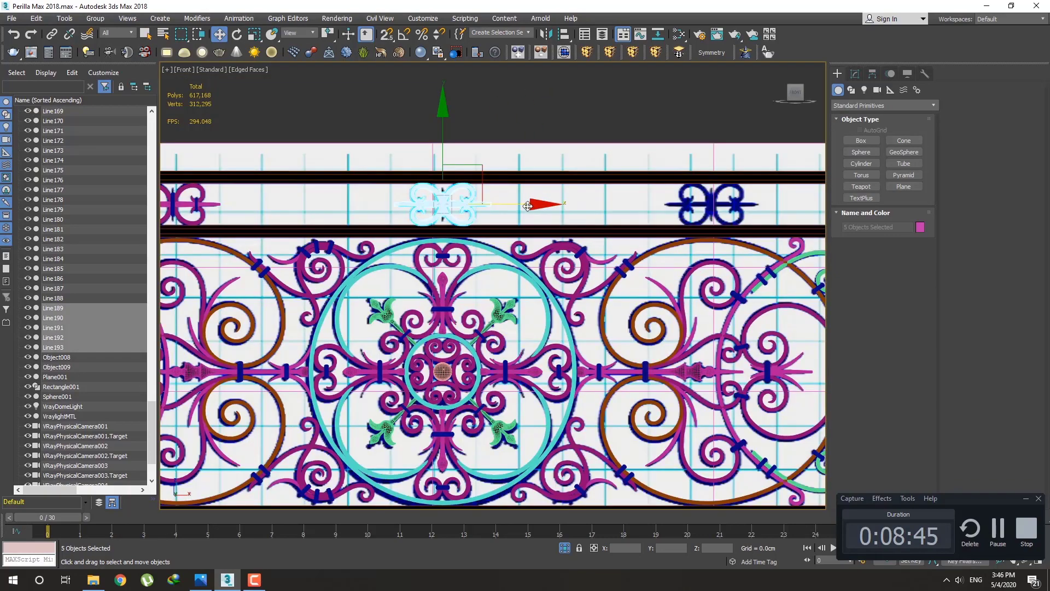
pyautogui.keyDown('shift'); pyautogui.moveTo(530, 206); pyautogui.dragTo(794, 211); pyautogui.keyUp('shift')
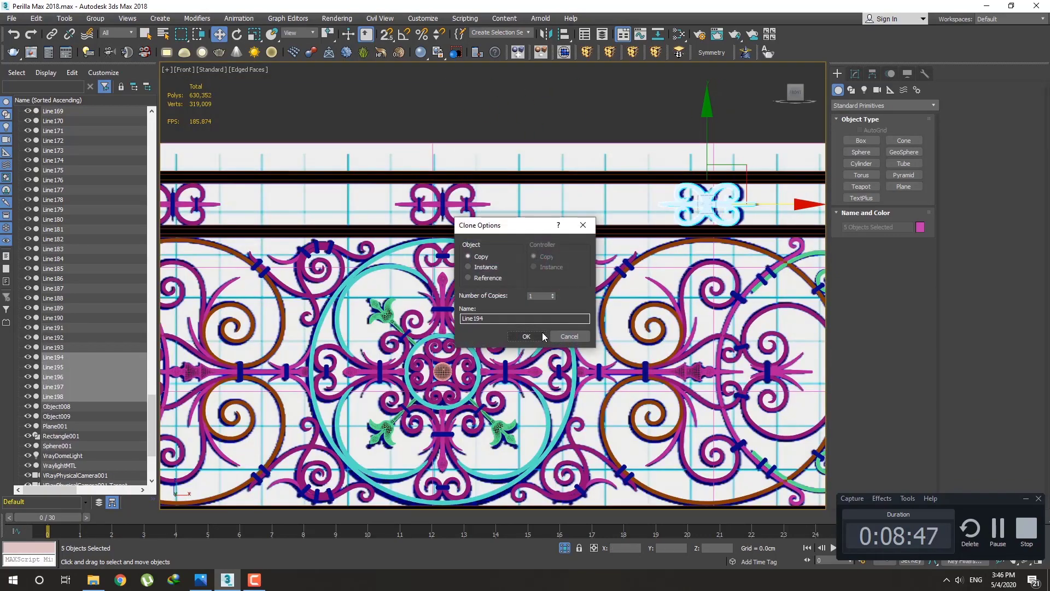
pyautogui.click(543, 335)
pyautogui.scroll(6, 584, 223)
pyautogui.moveTo(575, 213)
pyautogui.mouseDown()
pyautogui.moveTo(607, 214)
pyautogui.moveTo(593, 219)
pyautogui.mouseUp()
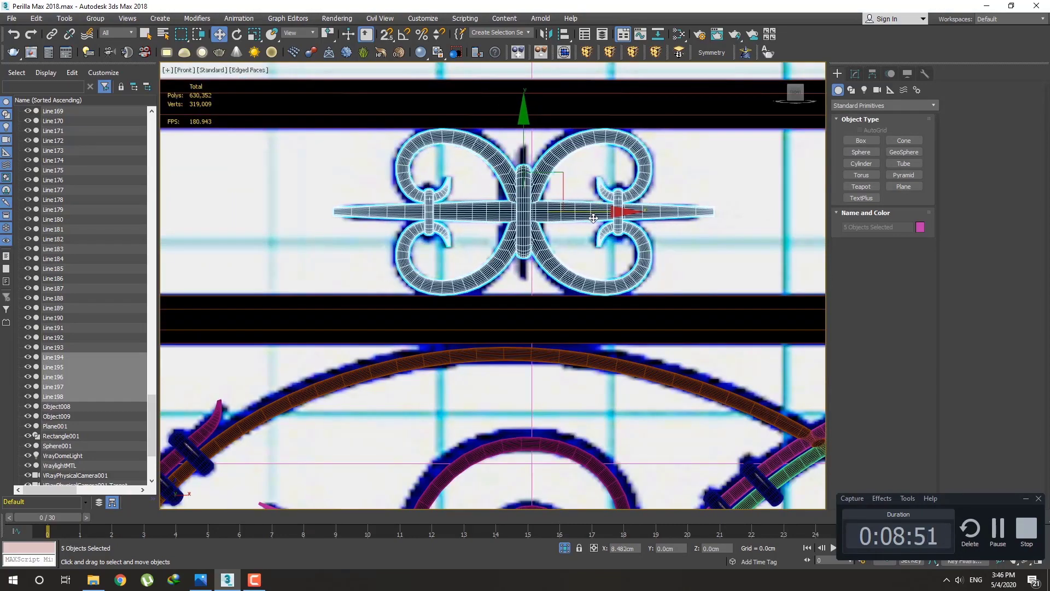
# Step: Select all three upper-rail motifs in wireframe, without the reference plane, and copy them straight down between the two lower rails
pyautogui.scroll(-8, 583, 229)
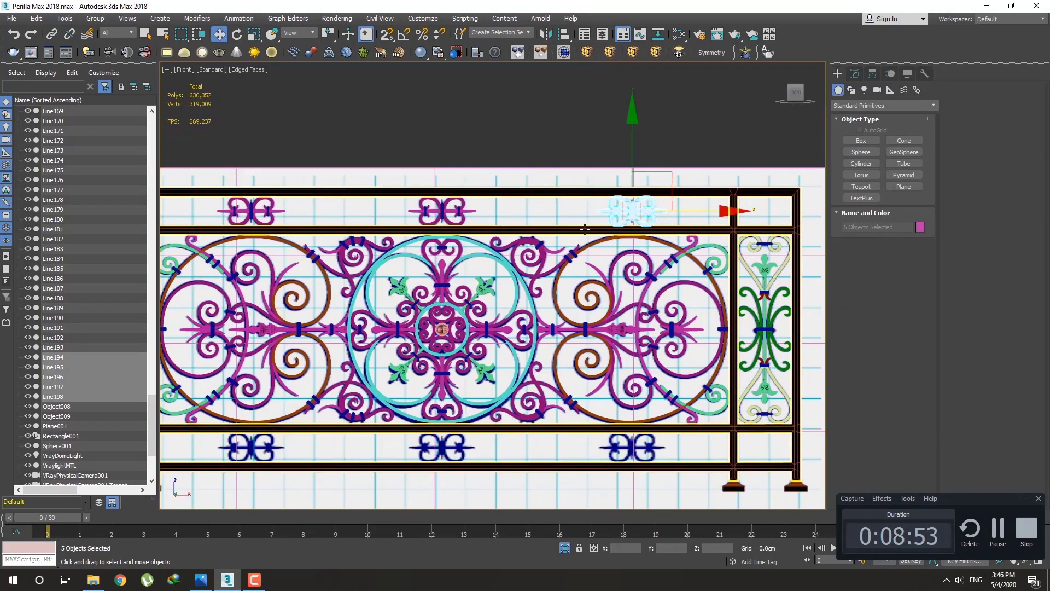
pyautogui.press('F3')
pyautogui.moveTo(207, 206); pyautogui.dragTo(699, 220)
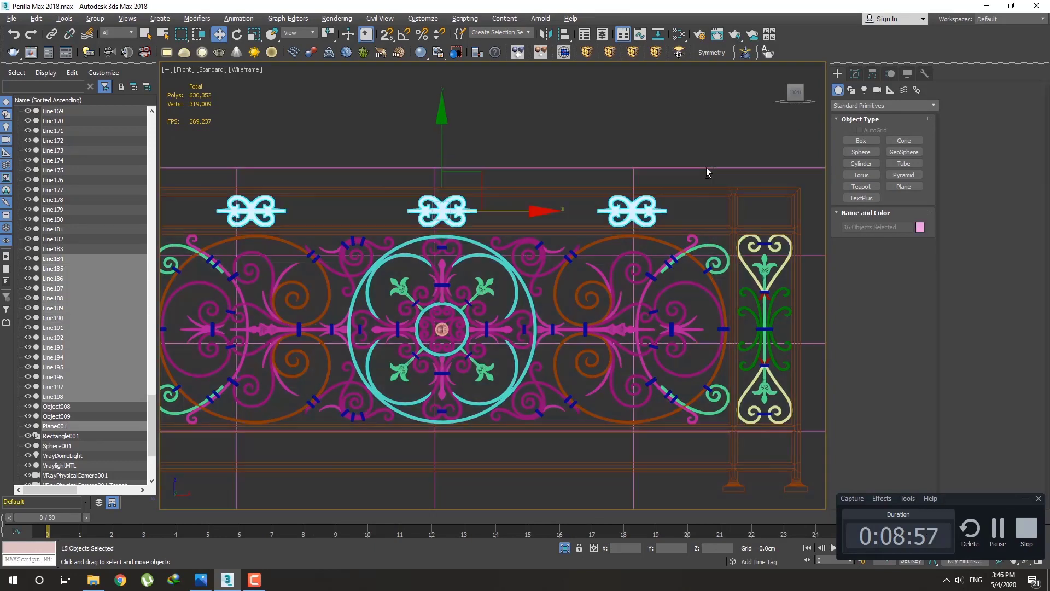
pyautogui.moveTo(426, 166); pyautogui.dragTo(481, 102, button='middle')
pyautogui.keyDown('shift'); pyautogui.moveTo(496, 87); pyautogui.dragTo(495, 319); pyautogui.keyUp('shift')
pyautogui.click(526, 336)
# Step: Move the three lower motifs down about 11 cm to centre them between the lower rails
pyautogui.scroll(5, 496, 383)
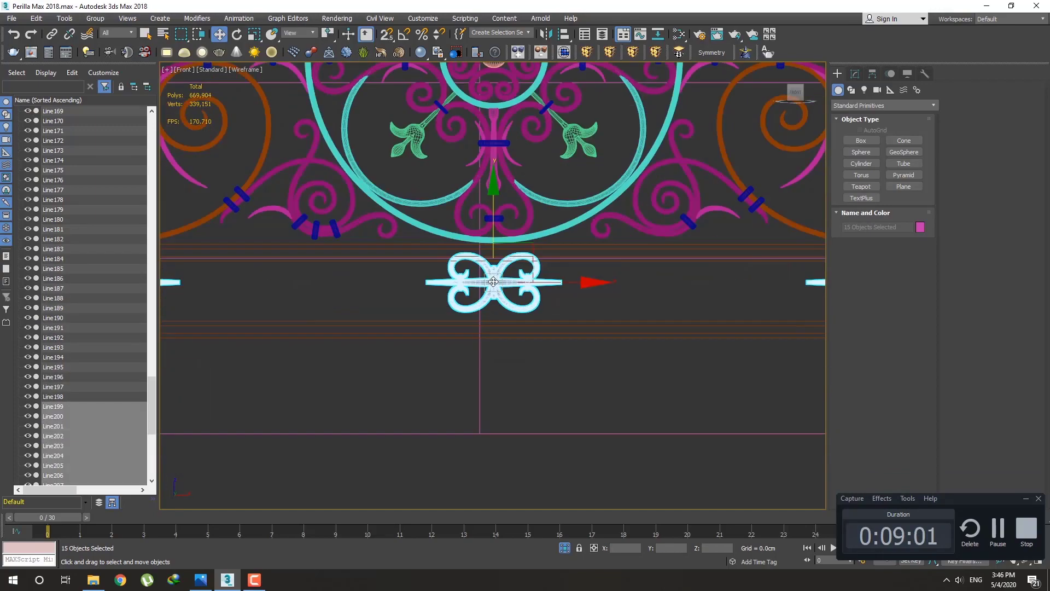
pyautogui.scroll(1, 494, 250)
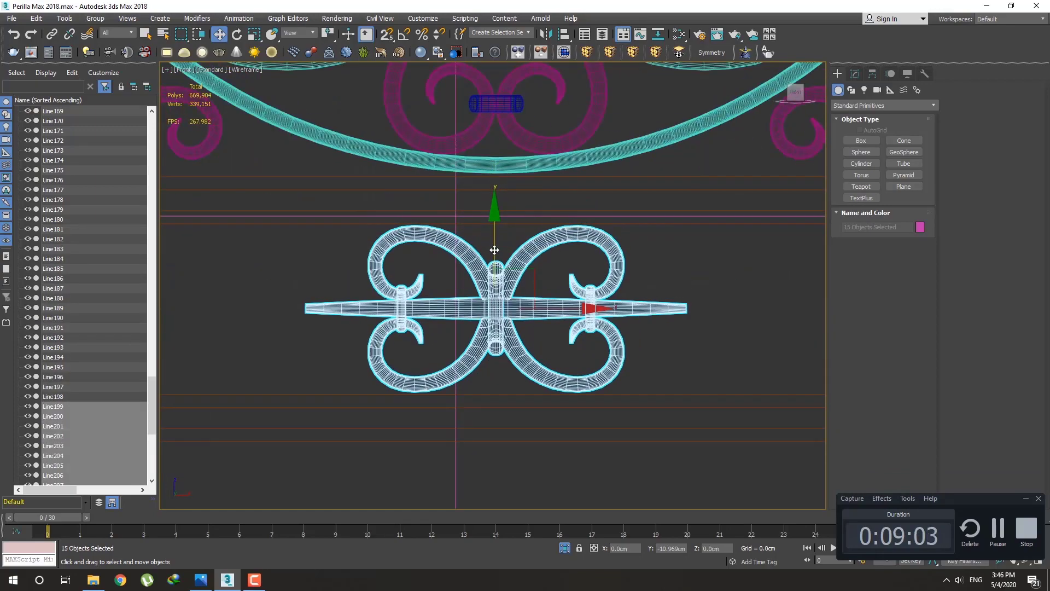
pyautogui.moveTo(495, 250); pyautogui.dragTo(494, 251)
pyautogui.scroll(-6, 498, 253)
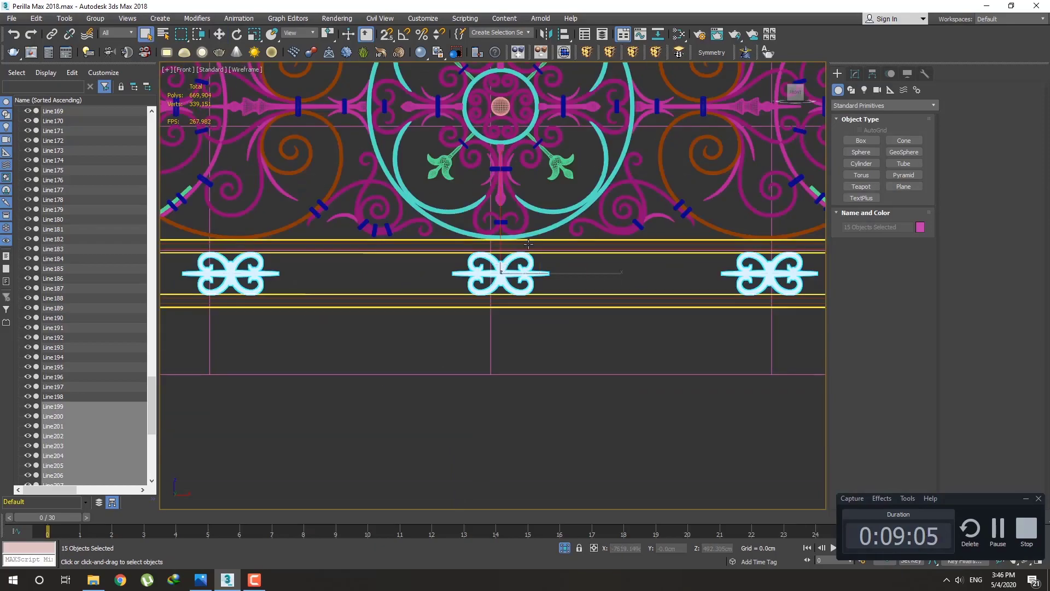
# Step: Examine the whole shaded railing against the reference plane, from the front and in an orbited perspective view
pyautogui.press('F3')
pyautogui.press('q')
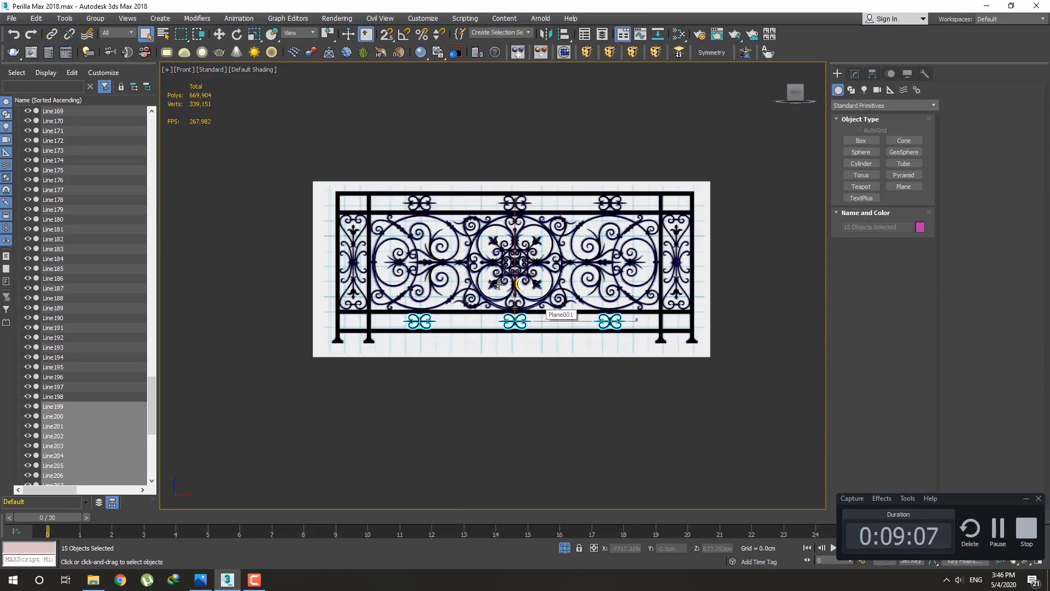
pyautogui.keyDown('alt'); pyautogui.moveTo(534, 323); pyautogui.dragTo(541, 299, button='middle'); pyautogui.keyUp('alt')
pyautogui.scroll(-3, 515, 324)
pyautogui.scroll(5, 487, 318)
pyautogui.press('p')
pyautogui.press('z')
pyautogui.moveTo(540, 298); pyautogui.dragTo(567, 336, button='middle')
pyautogui.scroll(2, 547, 322)
pyautogui.scroll(-3, 544, 350)
pyautogui.keyDown('alt'); pyautogui.moveTo(439, 247); pyautogui.dragTo(445, 224, button='middle'); pyautogui.keyUp('alt')
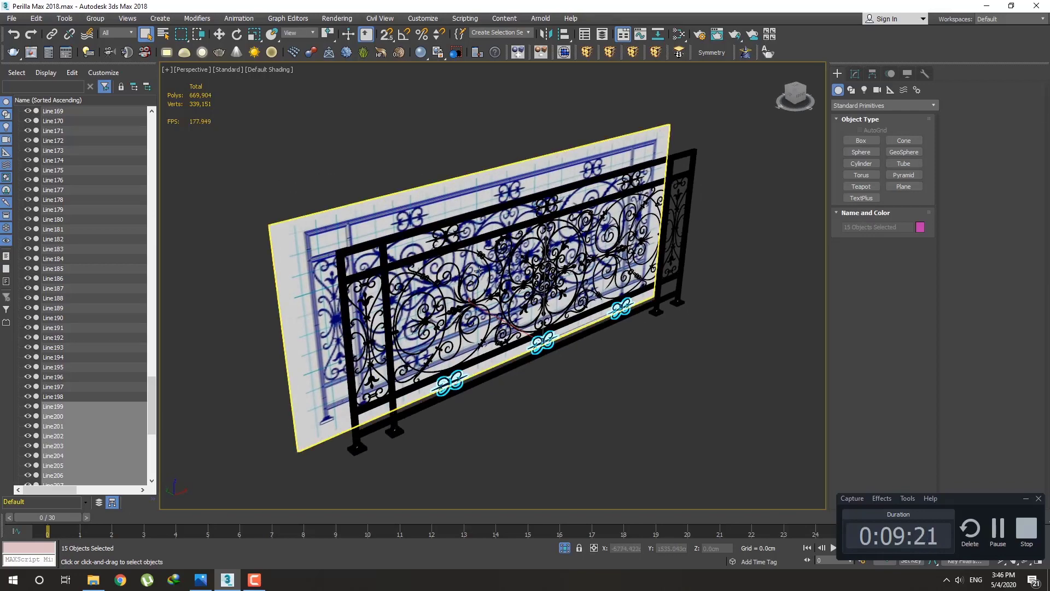
# Step: In the top view, select all the railing's parts without the reference plane and group them under the name Perilla
pyautogui.press('t')
pyautogui.scroll(-5, 531, 288)
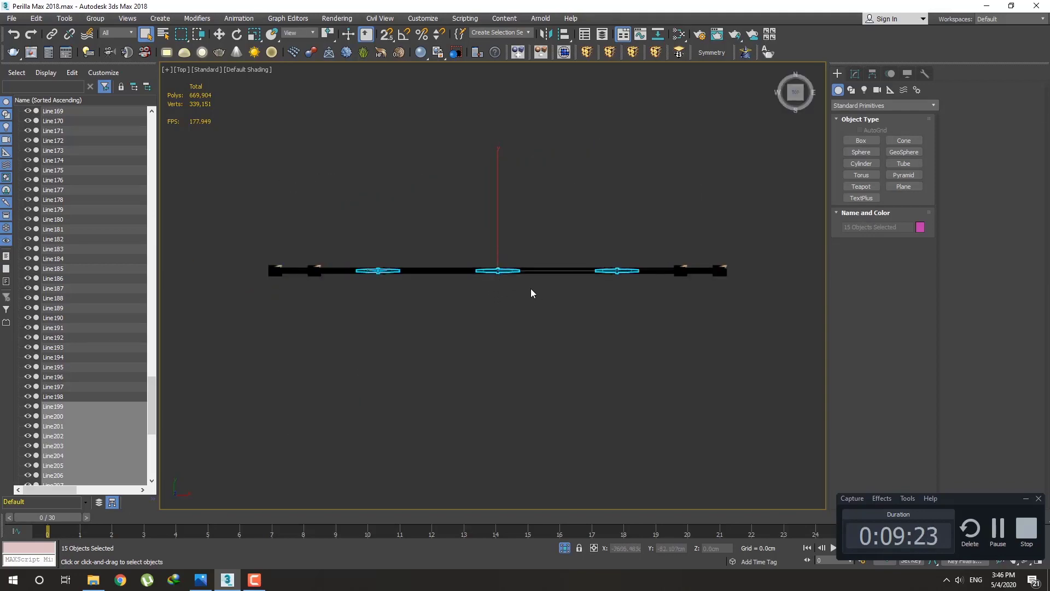
pyautogui.hotkey('ctrl', 'a')
pyautogui.press('F3')
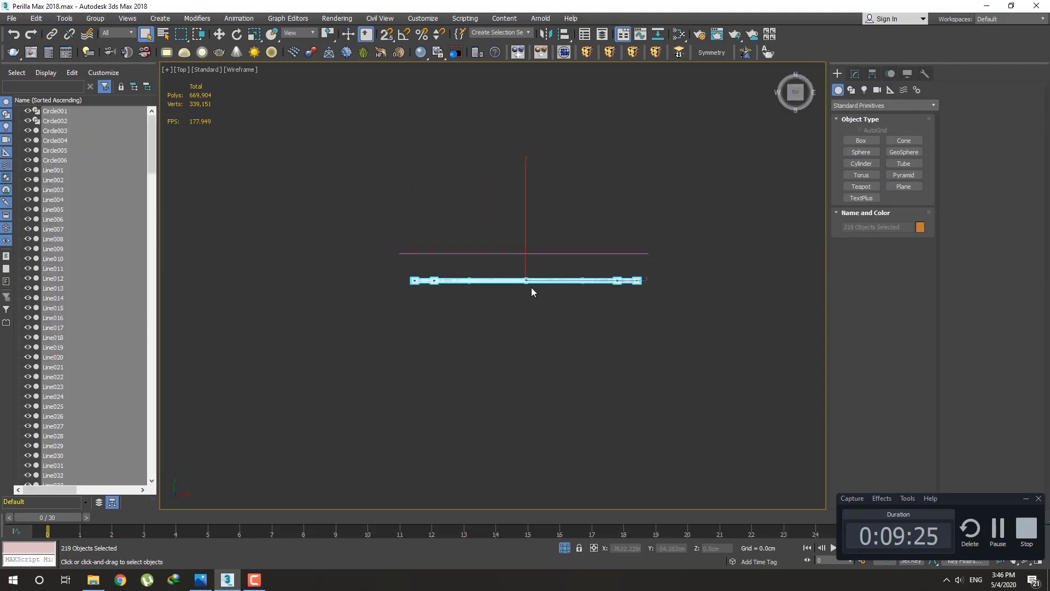
pyautogui.scroll(2, 535, 290)
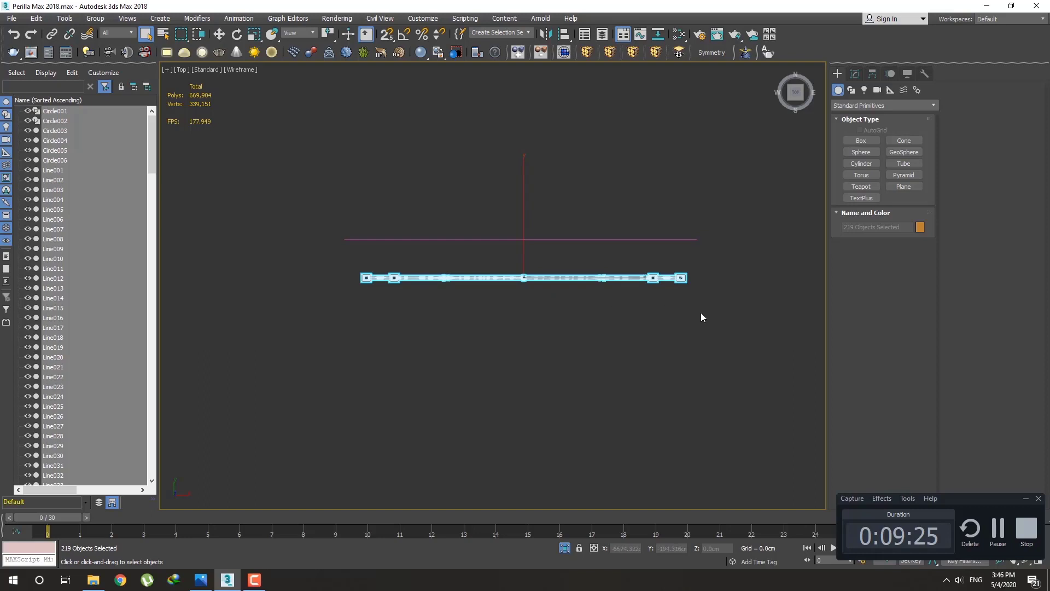
pyautogui.click(93, 19)
pyautogui.click(108, 41)
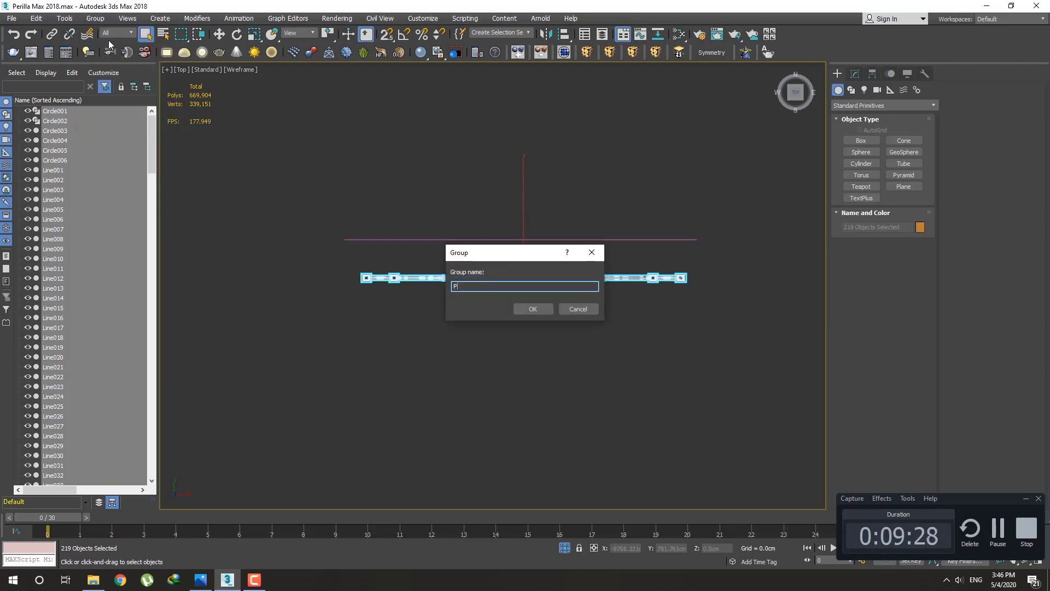
pyautogui.press('Return')
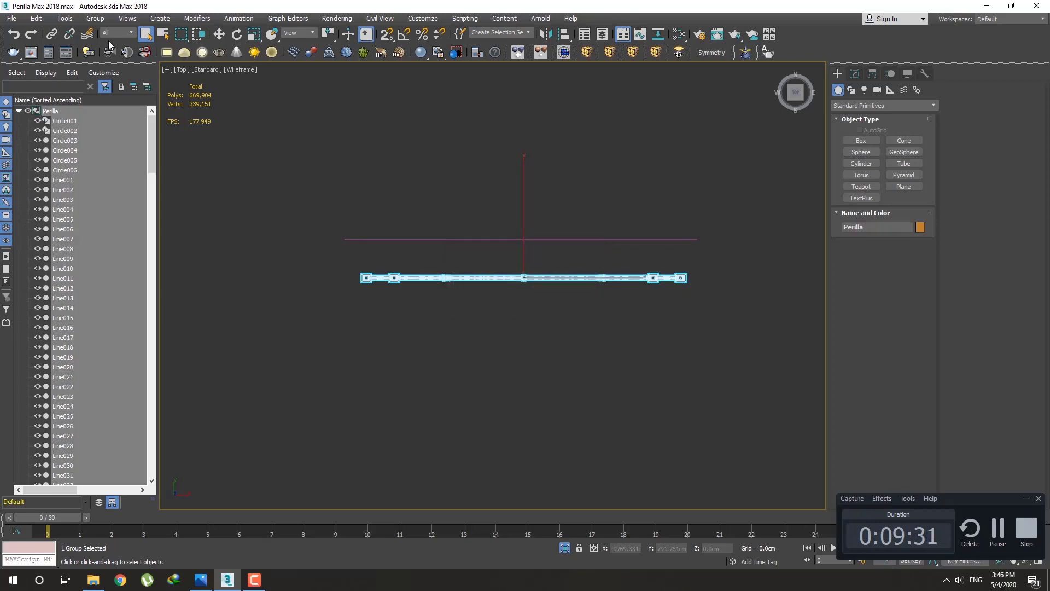
# Step: In the front view, move the Perilla group across to the camera and light setup, centring it above the VRayPlane
pyautogui.moveTo(510, 302); pyautogui.dragTo(405, 336, button='middle')
pyautogui.scroll(-3, 483, 321)
pyautogui.press('f')
pyautogui.press('z')
pyautogui.scroll(-10, 501, 336)
pyautogui.press('w')
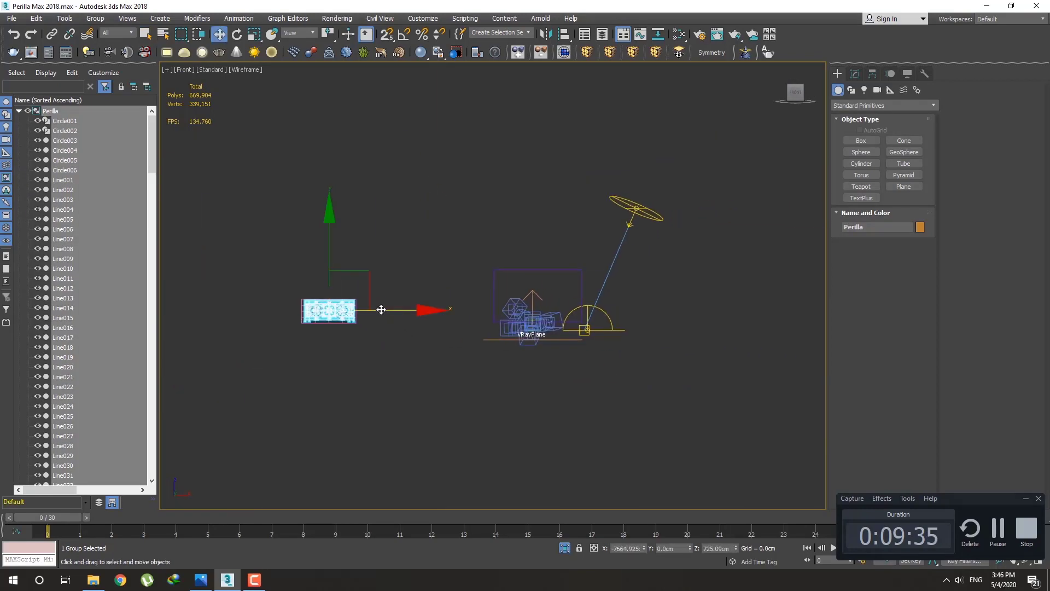
pyautogui.moveTo(382, 309); pyautogui.dragTo(593, 322)
pyautogui.hotkey('ctrl', 'z')
pyautogui.moveTo(403, 311); pyautogui.dragTo(615, 327)
pyautogui.press('z')
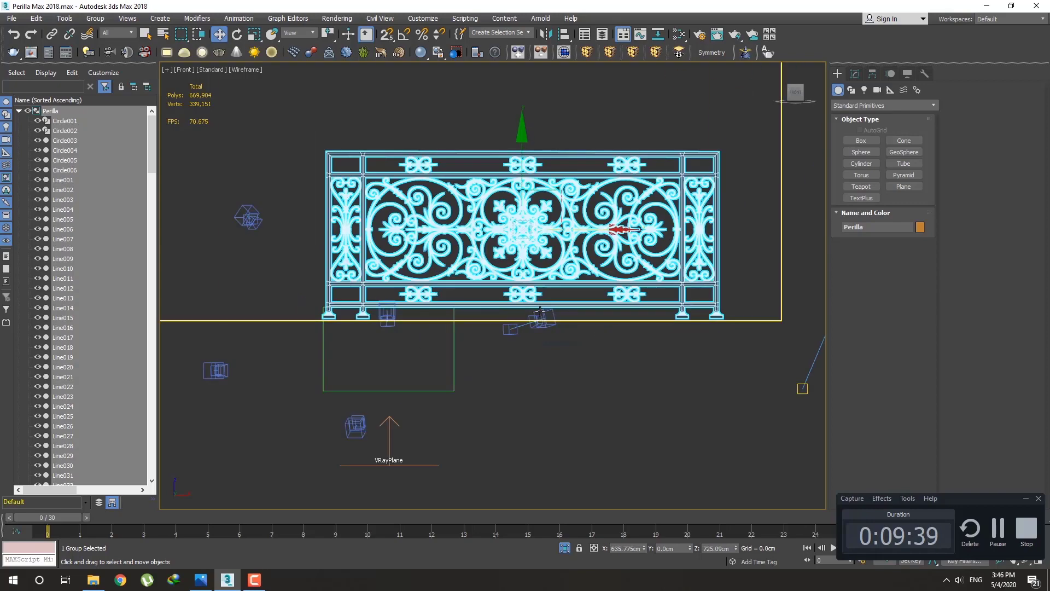
pyautogui.moveTo(541, 313); pyautogui.dragTo(605, 321, button='middle')
pyautogui.scroll(6, 631, 213)
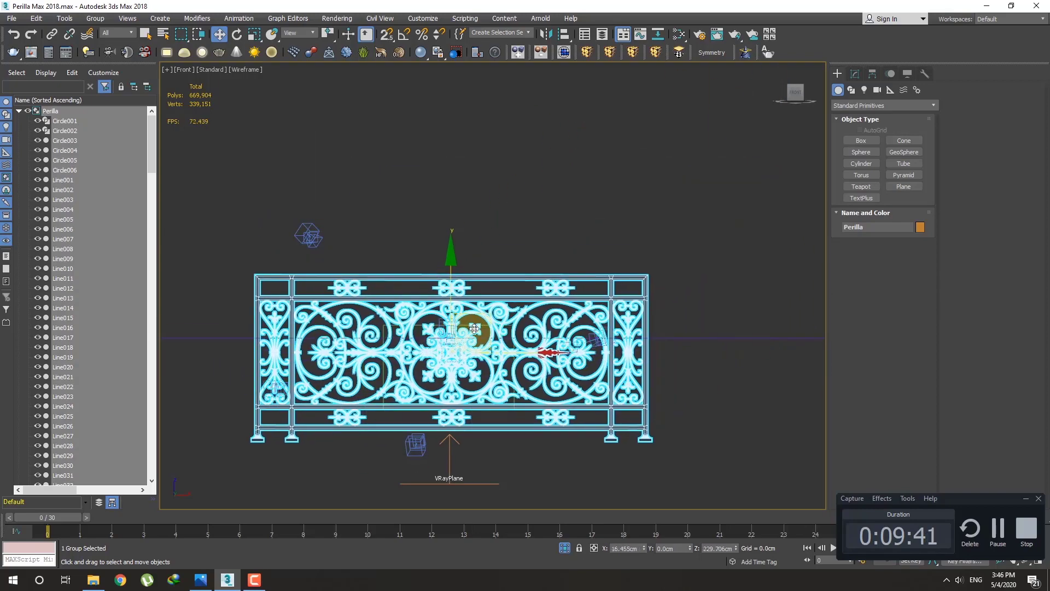
# Step: Scale the railing uniformly by 50 percent twice, bringing it to 25 percent of its original size
pyautogui.rightClick(255, 35)
pyautogui.write('50')
pyautogui.press('Return')
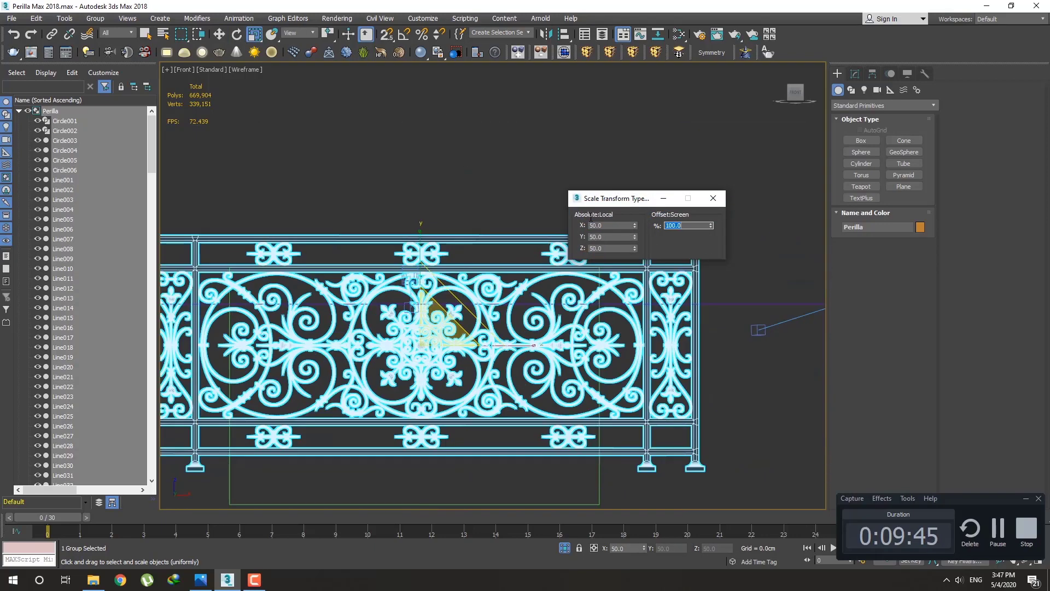
pyautogui.write('50')
pyautogui.press('Return')
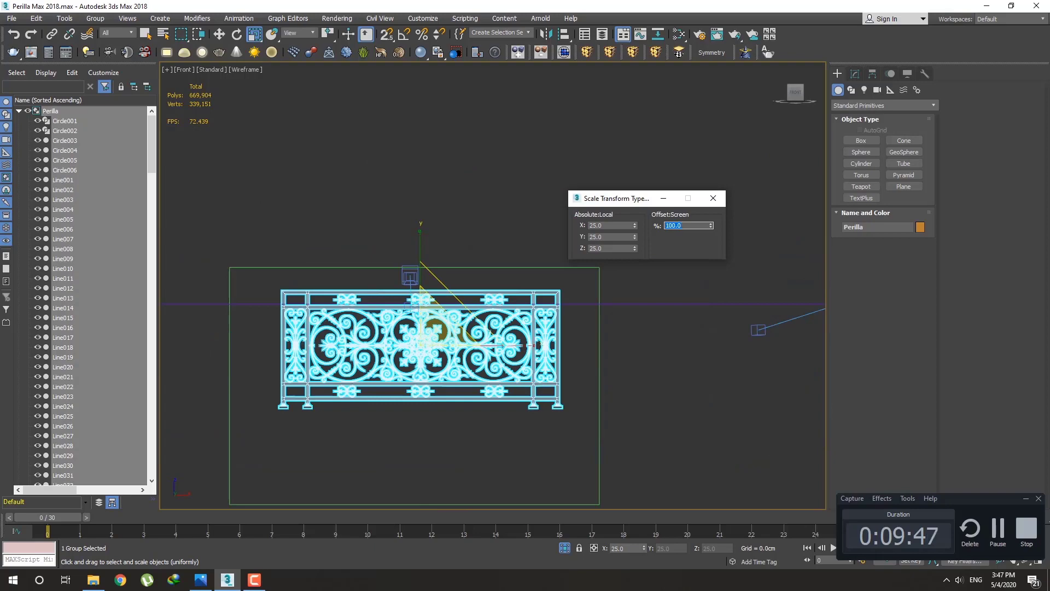
pyautogui.click(720, 203)
# Step: Move the railing down about 68 cm into the green rectangle and align it to that rectangle
pyautogui.moveTo(458, 307); pyautogui.dragTo(494, 190, button='middle')
pyautogui.press('w')
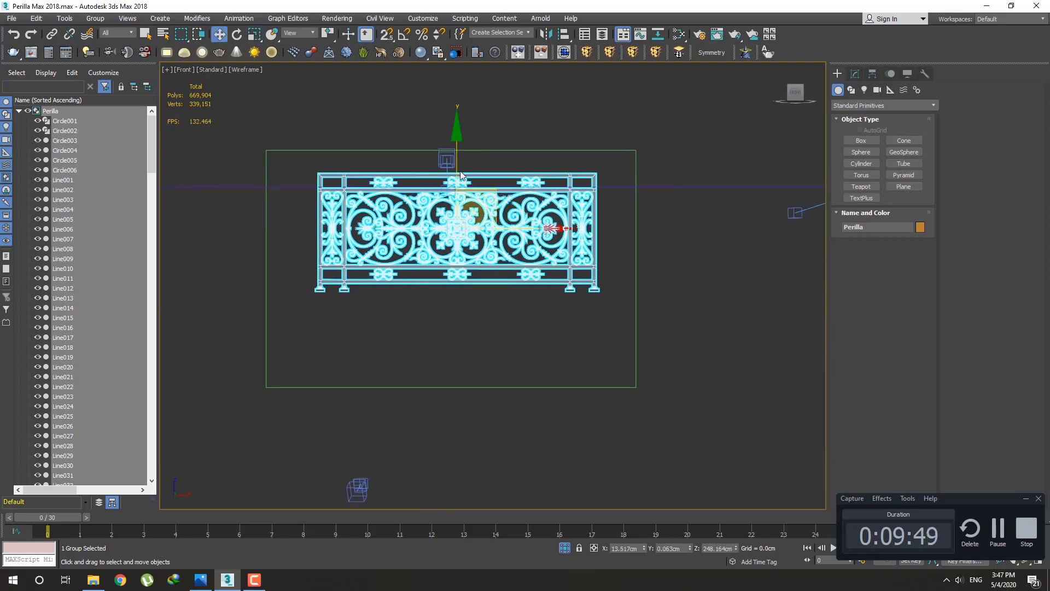
pyautogui.moveTo(455, 168); pyautogui.dragTo(450, 209)
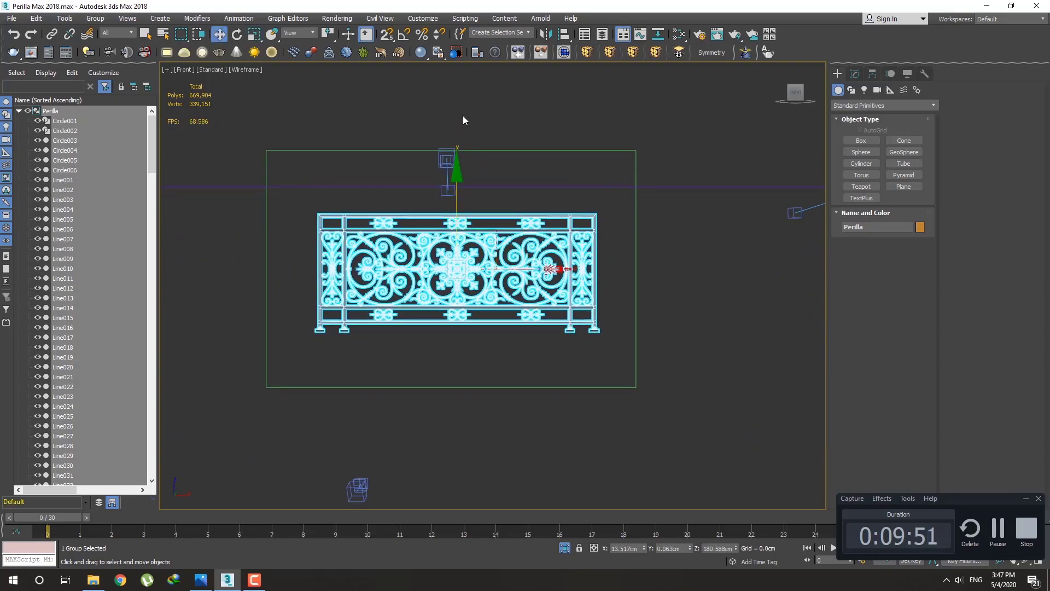
pyautogui.click(546, 36)
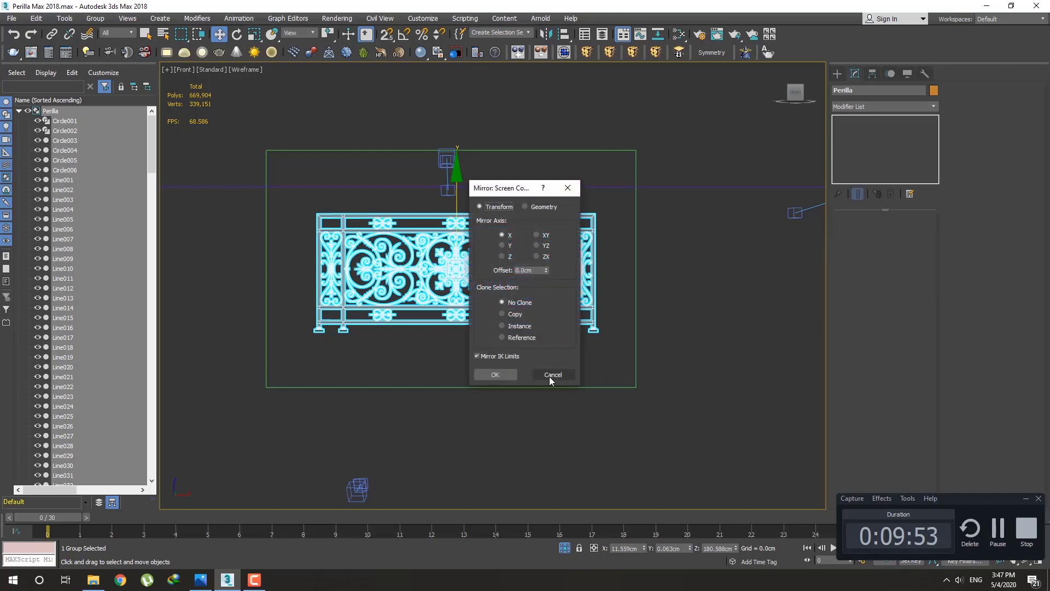
pyautogui.click(552, 376)
pyautogui.click(564, 35)
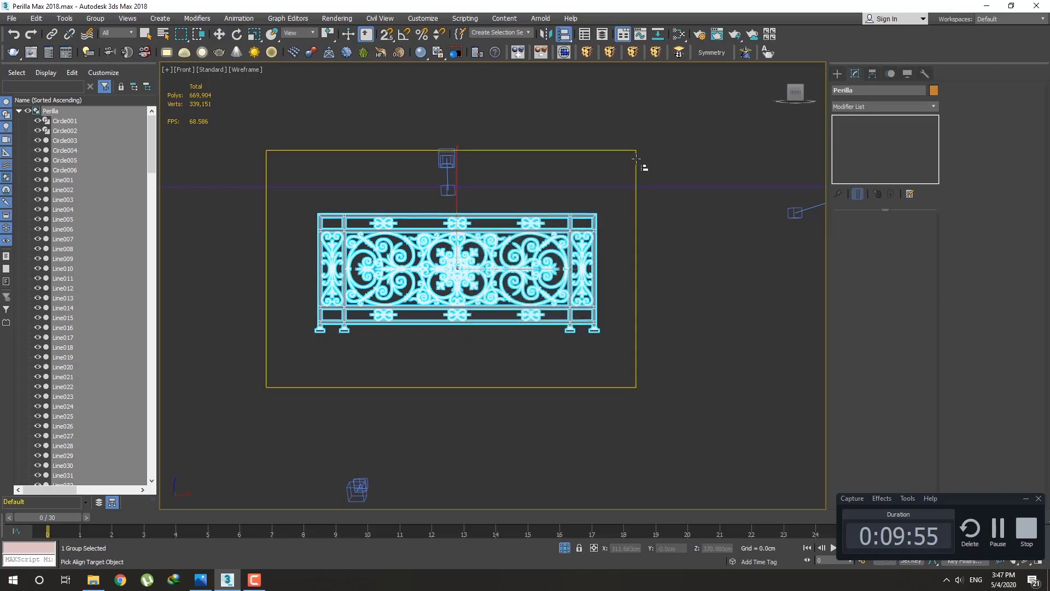
pyautogui.click(637, 165)
pyautogui.click(529, 379)
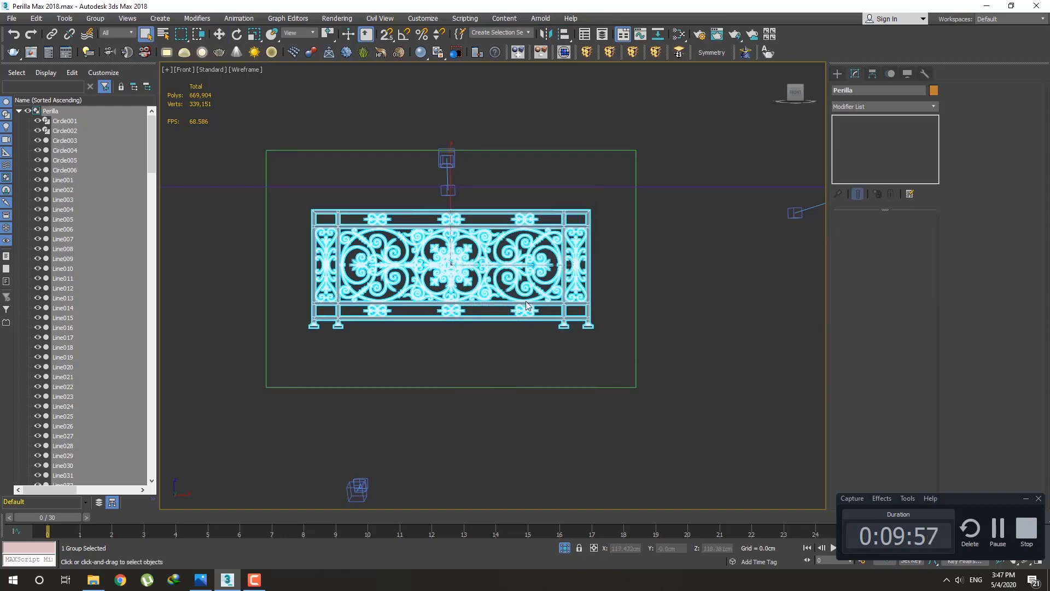
# Step: Check the railing through VRayPhysicalCamera001, and in the front view lower it about 99 cm onto the green rectangle's bottom edge
pyautogui.press('c')
pyautogui.doubleClick(528, 212)
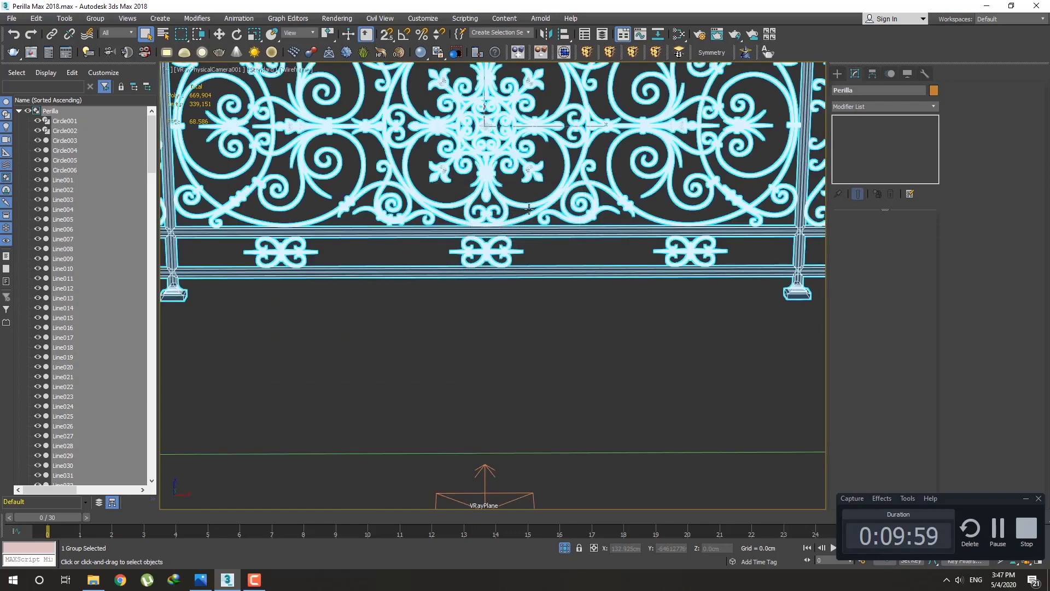
pyautogui.press('f')
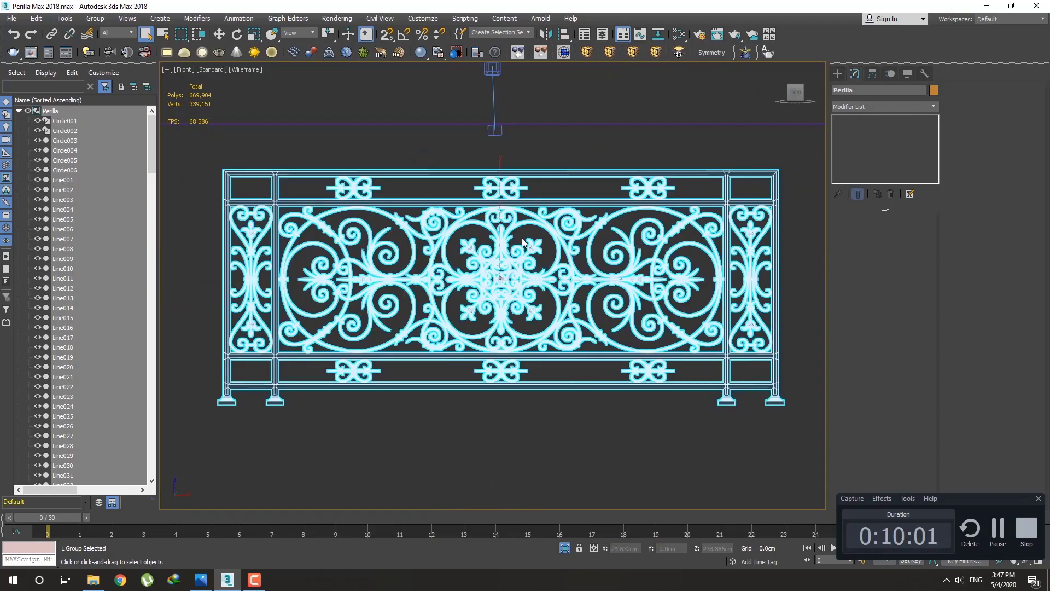
pyautogui.moveTo(501, 280); pyautogui.dragTo(493, 200, button='middle')
pyautogui.scroll(-3, 493, 200)
pyautogui.scroll(2, 494, 202)
pyautogui.press('w')
pyautogui.moveTo(498, 151); pyautogui.dragTo(483, 231)
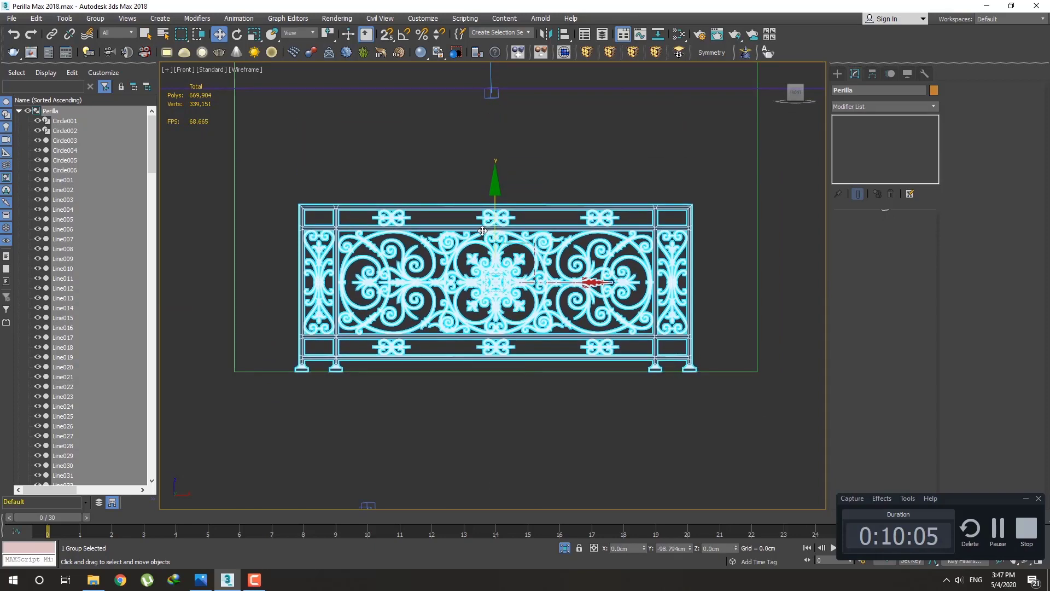
pyautogui.scroll(4, 471, 345)
pyautogui.scroll(-2, 476, 333)
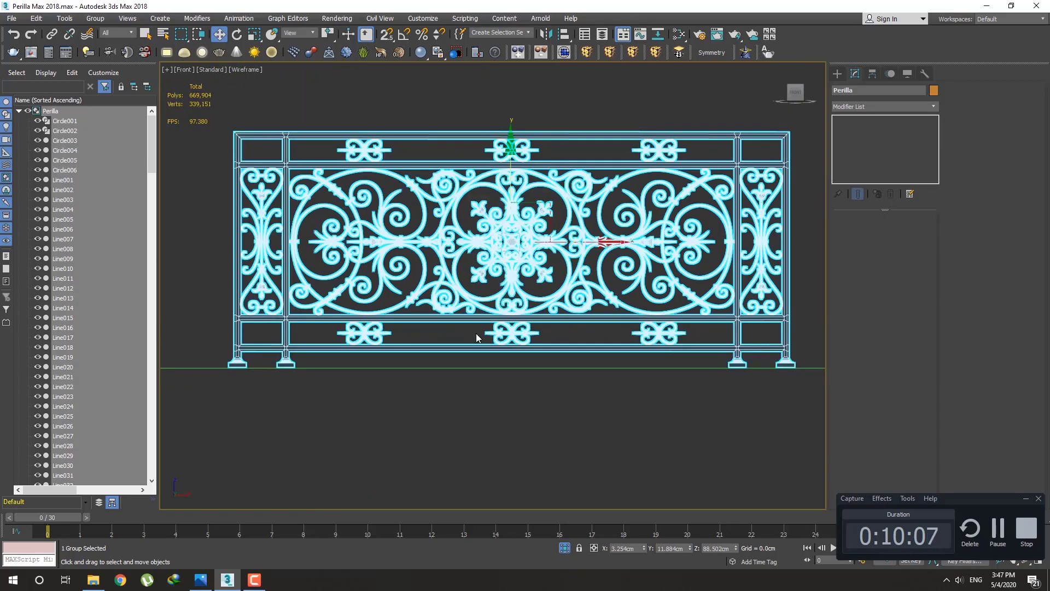
# Step: Return to the VRayPhysicalCamera001 view, select that camera and widen its film gate to 25 mm
pyautogui.press('c')
pyautogui.doubleClick(536, 211)
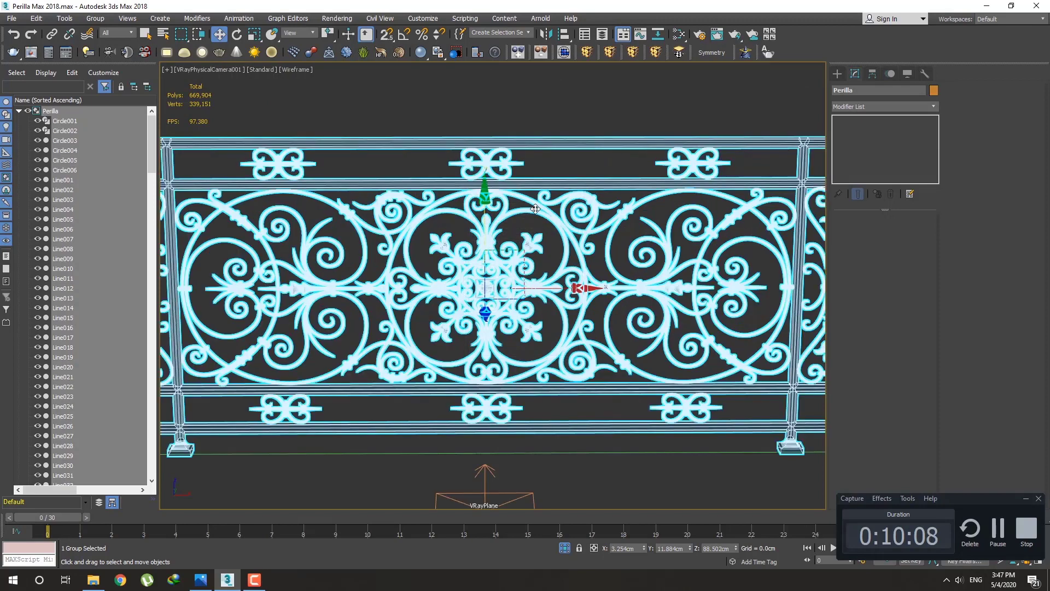
pyautogui.click(204, 70)
pyautogui.click(240, 275)
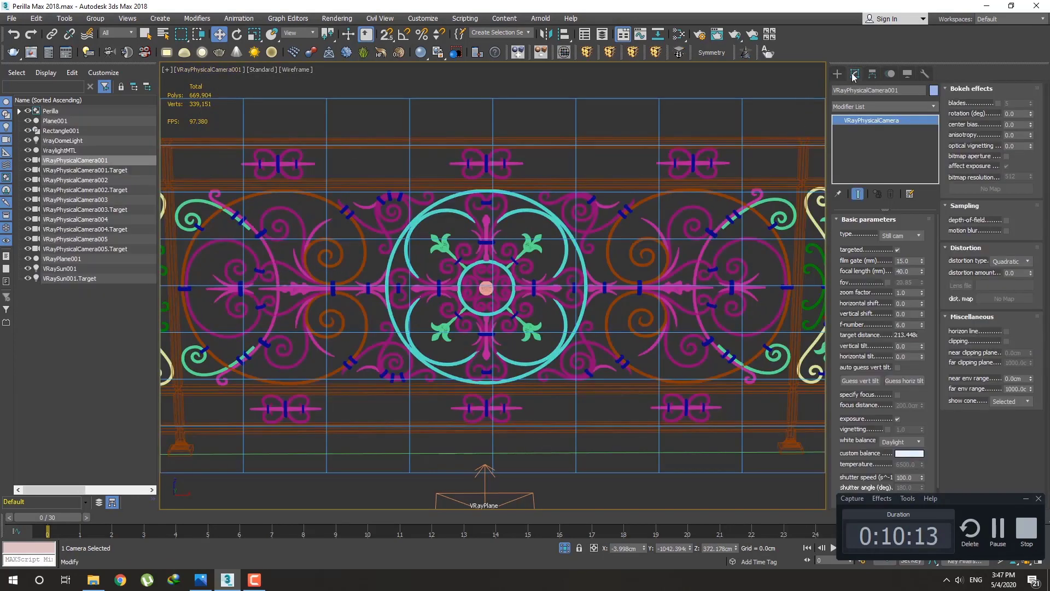
pyautogui.click(909, 261)
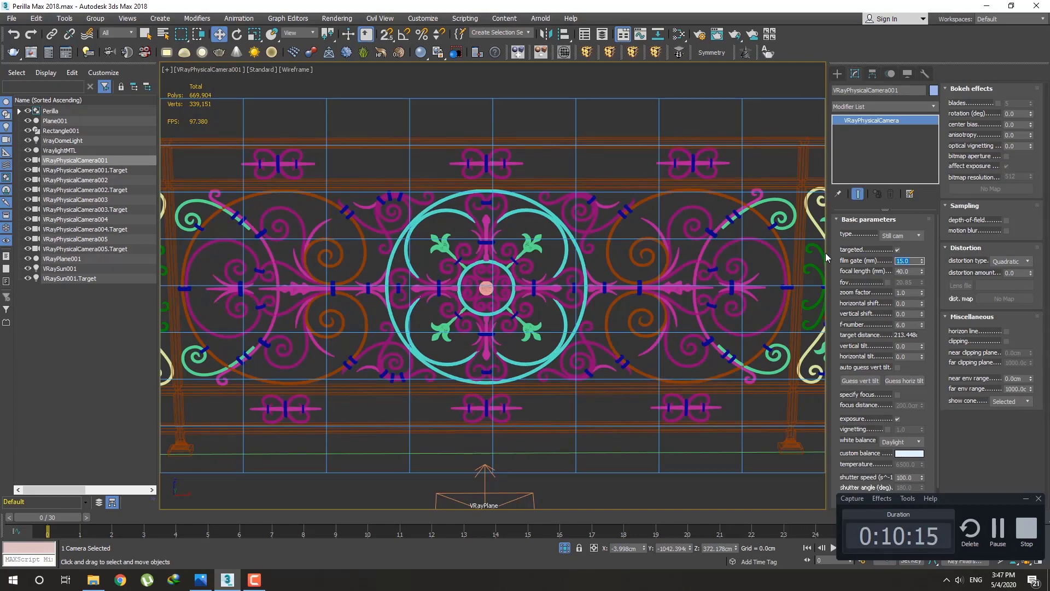
pyautogui.write('25')
pyautogui.press('Return')
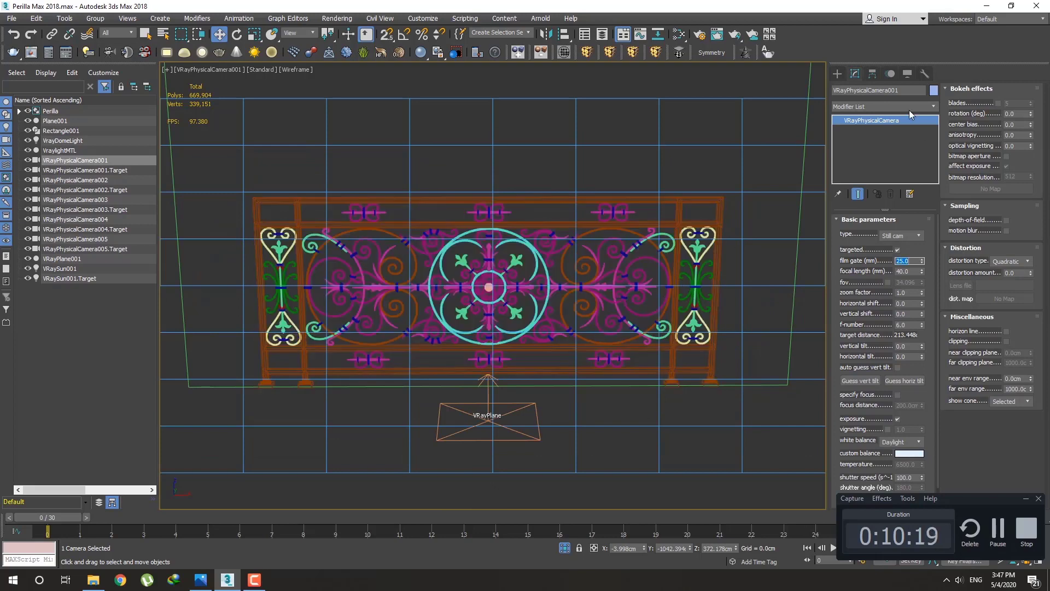
# Step: Tighten the camera's framing around the railing by setting the film gate to 20 mm and finally to 19 mm
pyautogui.click(839, 73)
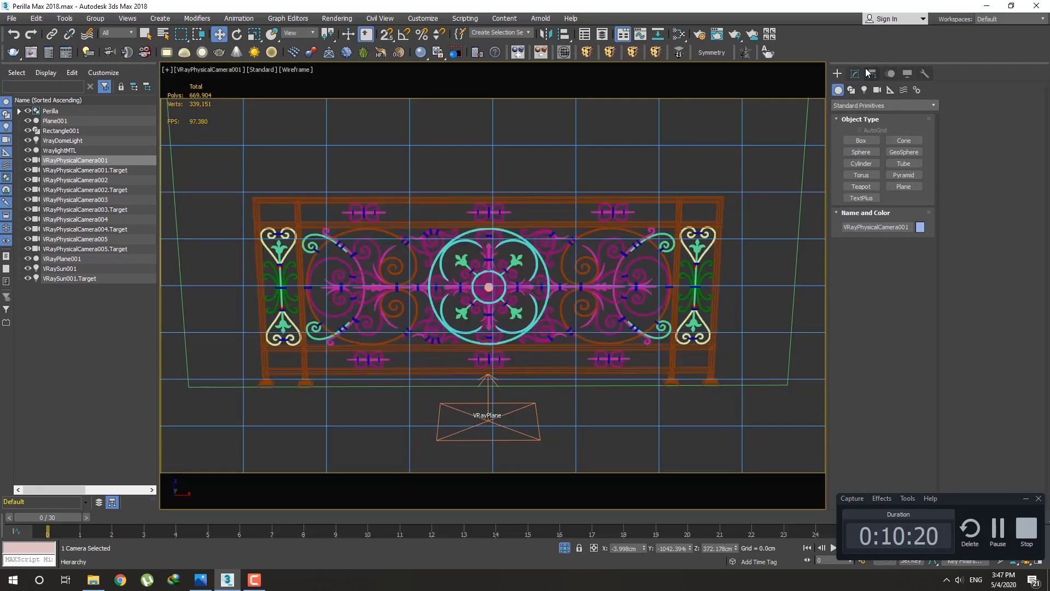
pyautogui.click(855, 74)
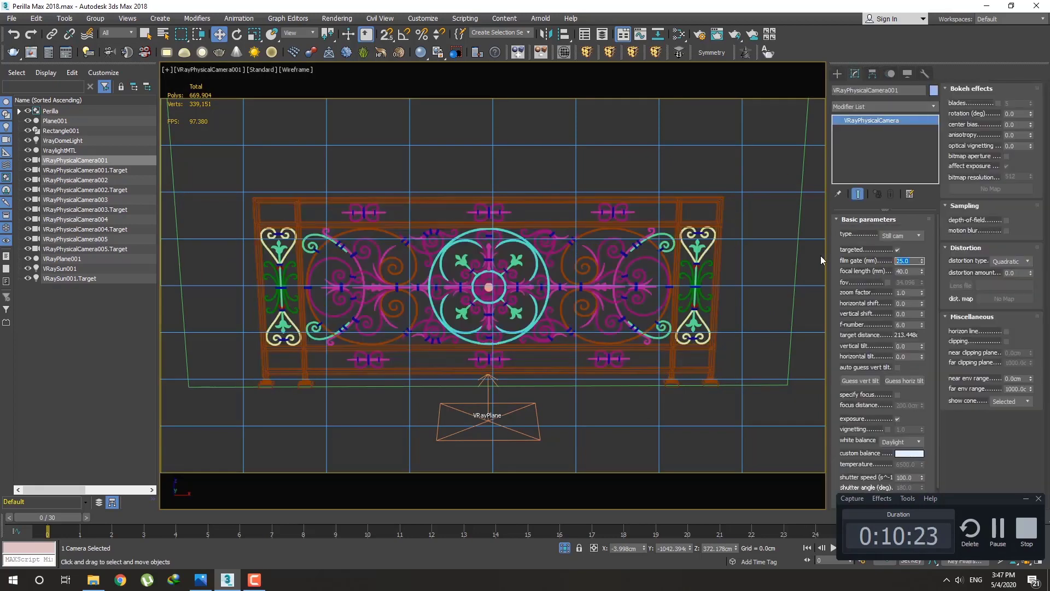
pyautogui.write('20')
pyautogui.press('Return')
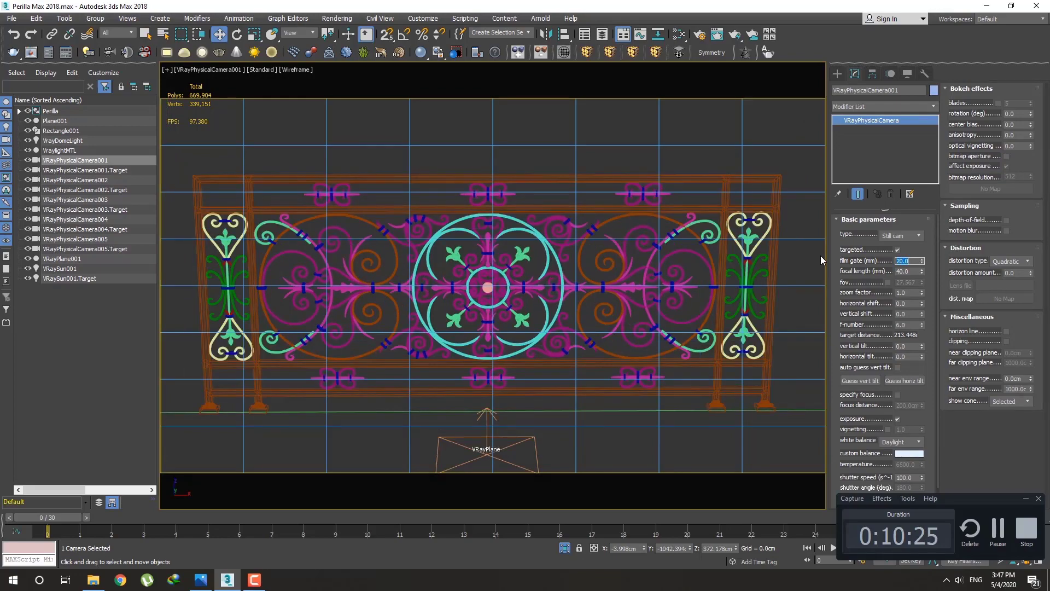
pyautogui.write('19')
pyautogui.press('Return')
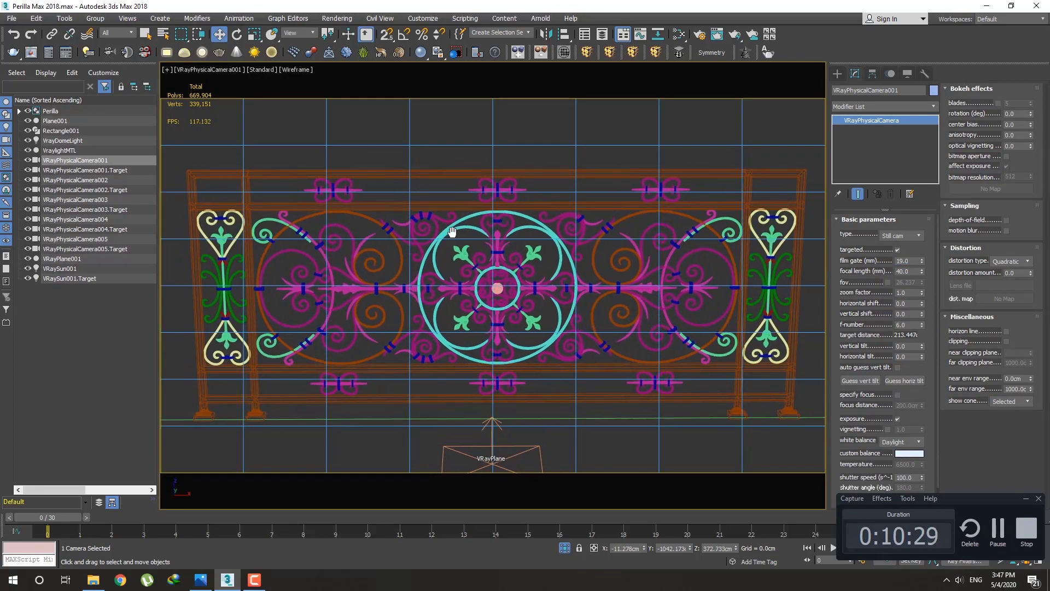
# Step: Render the VRayPhysicalCamera001 view of the railing in V-Ray and close the frame buffer
pyautogui.click(838, 74)
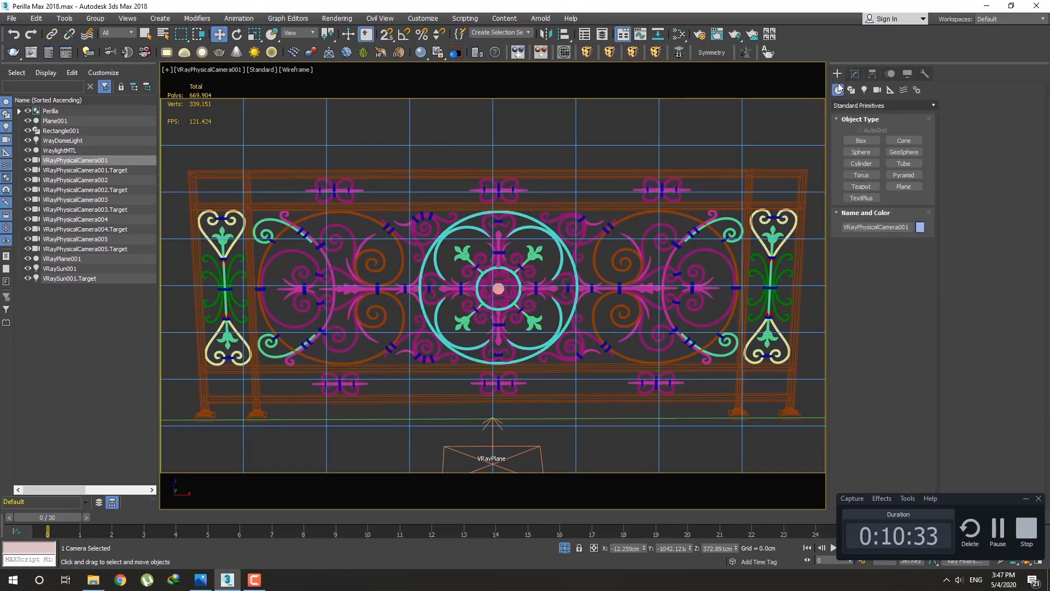
pyautogui.click(771, 52)
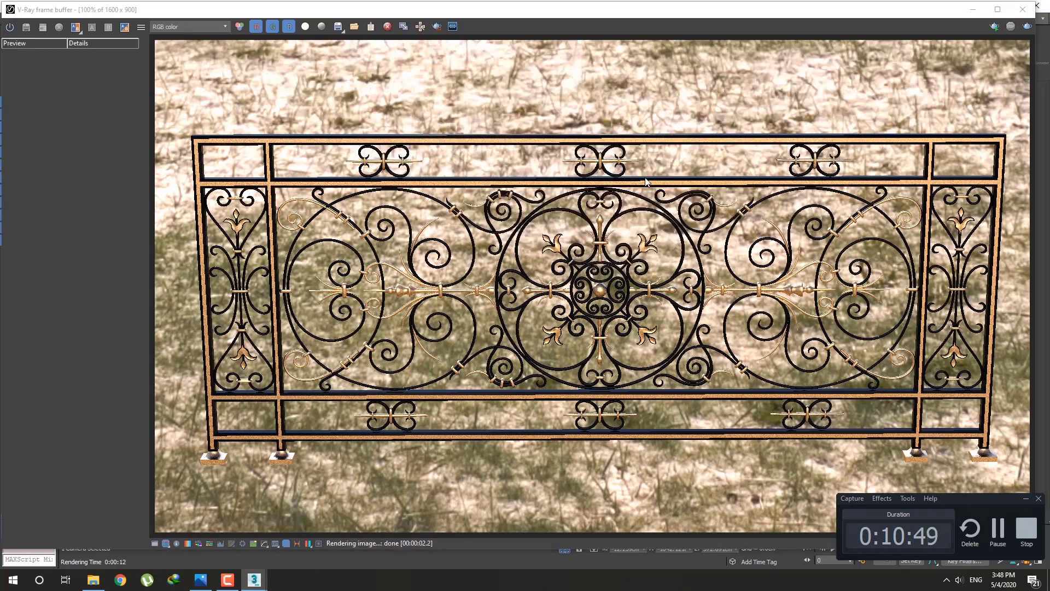
pyautogui.click(1025, 12)
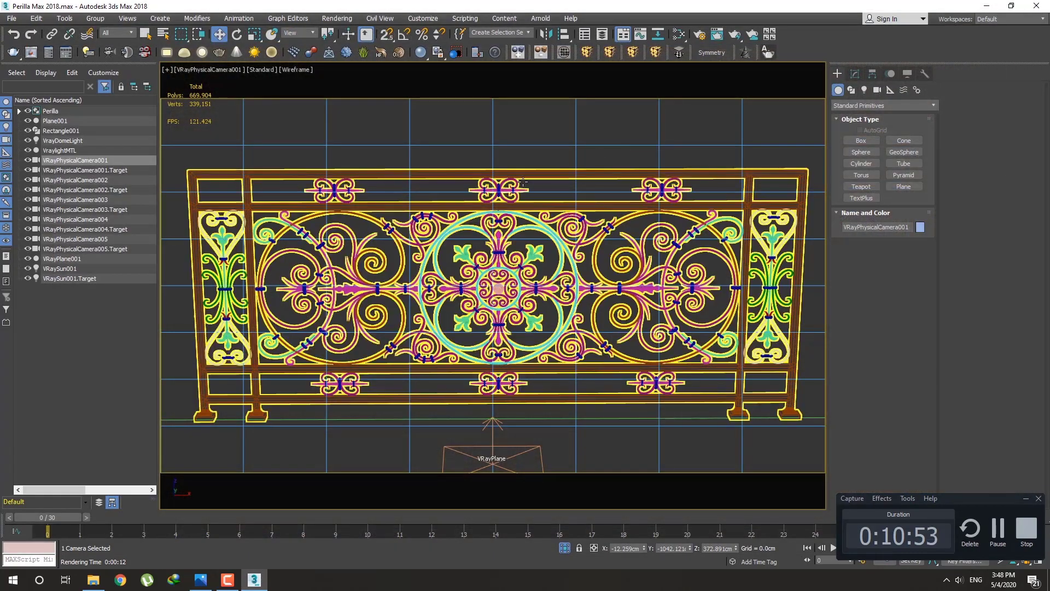
# Step: Select the Perilla group and open it for editing its individual parts
pyautogui.click(439, 174)
pyautogui.click(95, 18)
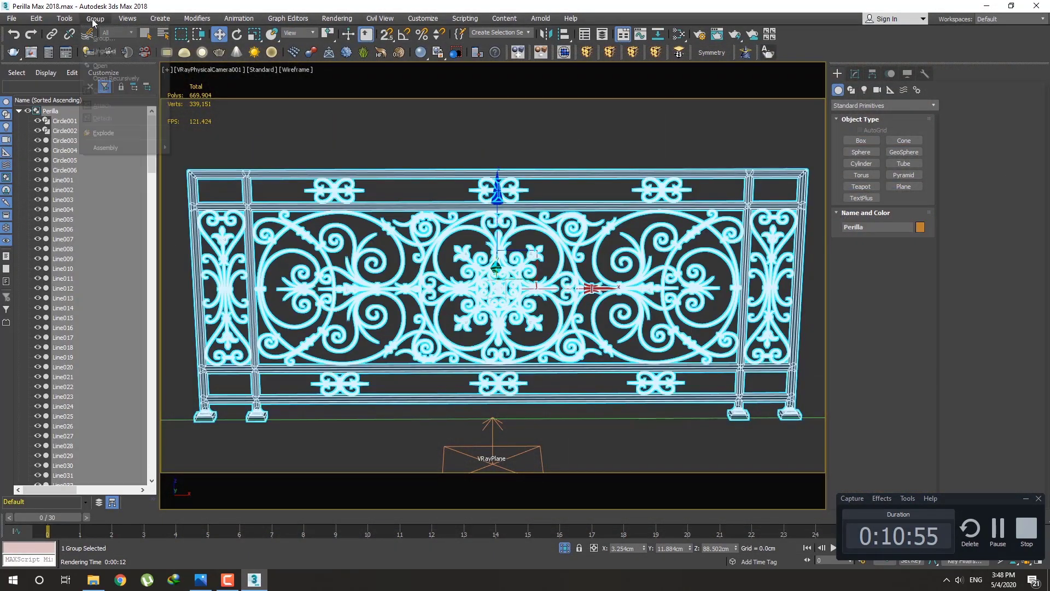
pyautogui.click(112, 65)
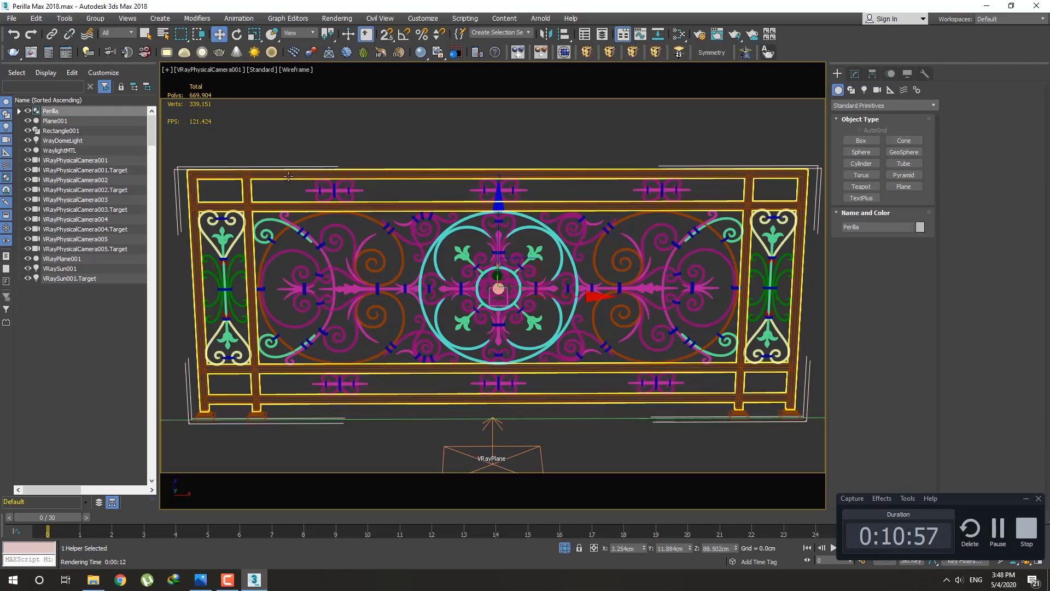
# Step: Select the railing's outer frame and four feet without the group helper, assign them the black material and render the camera view again
pyautogui.click(290, 173)
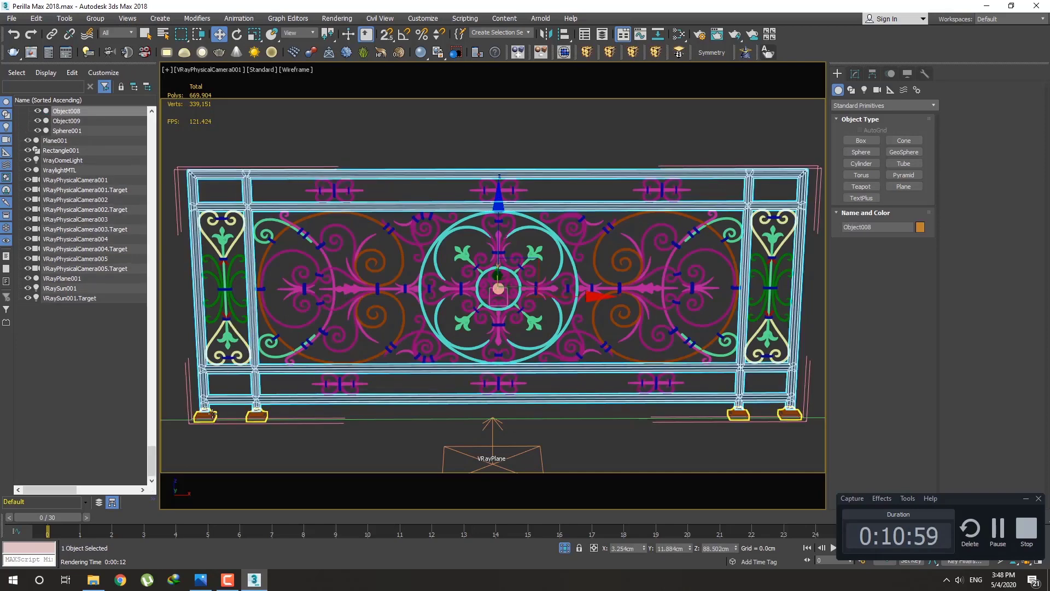
pyautogui.press('Delete')
pyautogui.click(556, 175)
pyautogui.keyDown('ctrl'); pyautogui.click(556, 175); pyautogui.keyUp('ctrl')
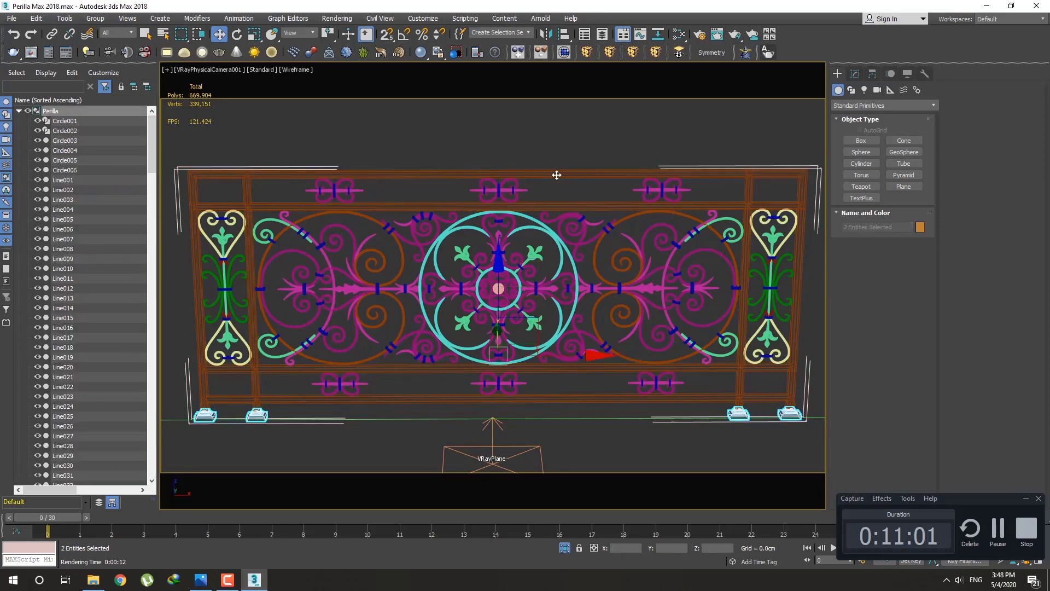
pyautogui.keyDown('ctrl'); pyautogui.click(641, 179); pyautogui.keyUp('ctrl')
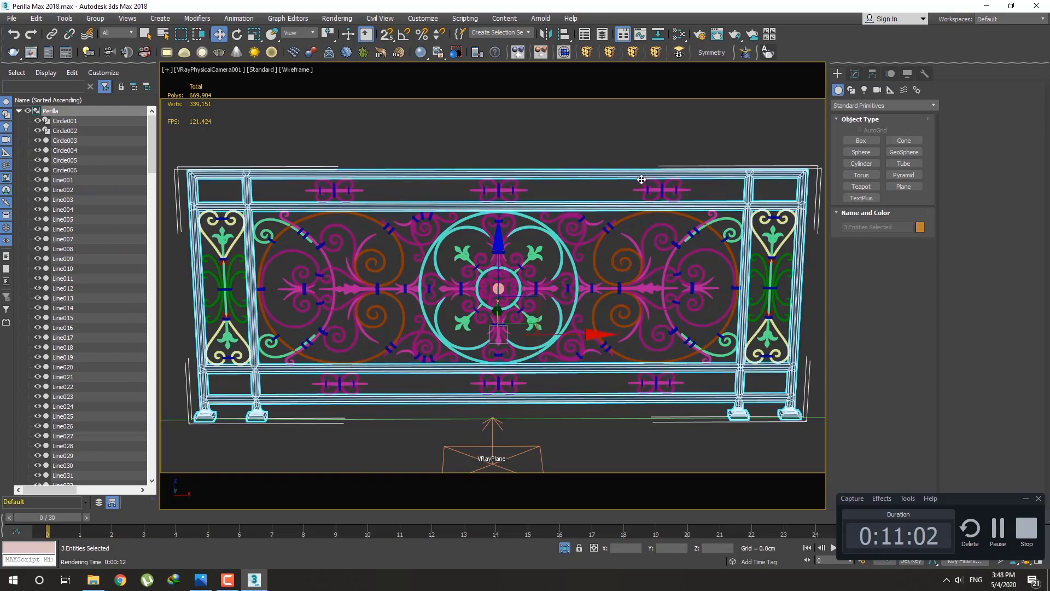
pyautogui.keyDown('alt'); pyautogui.click(820, 168); pyautogui.keyUp('alt')
pyautogui.press('m')
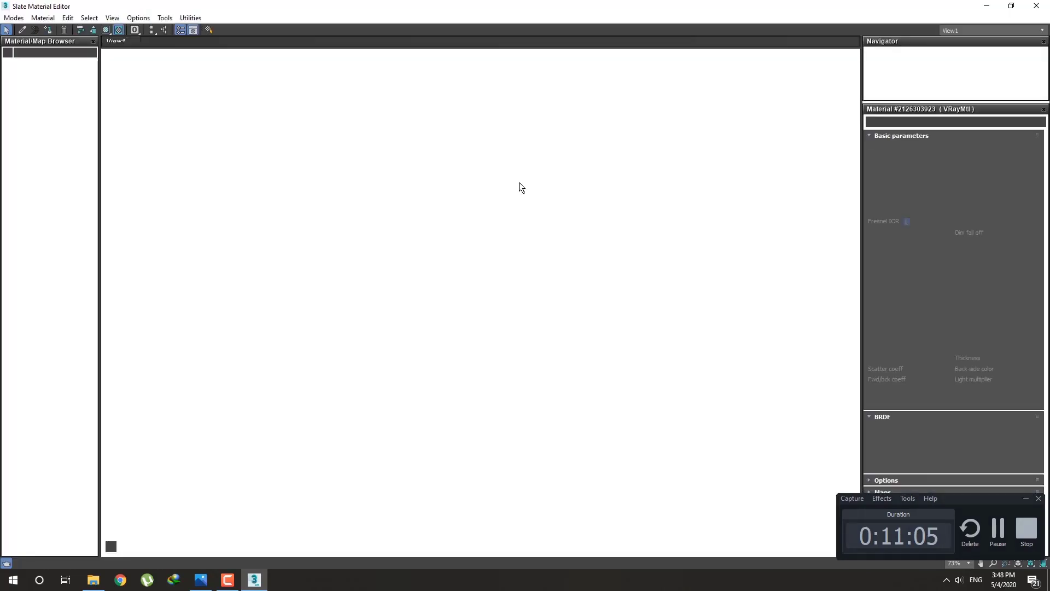
pyautogui.hotkey('shift', 'q')
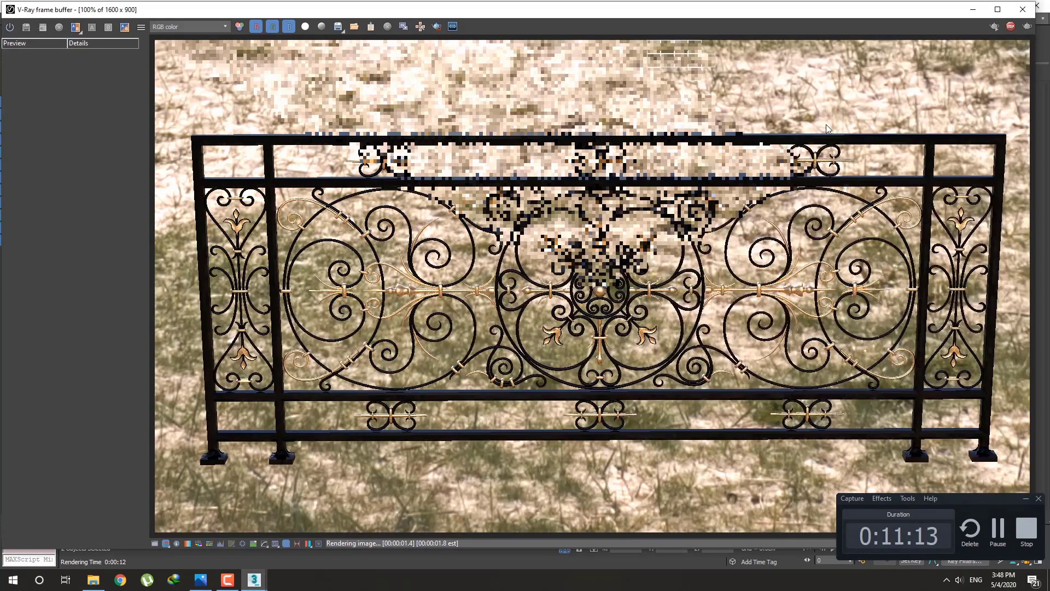